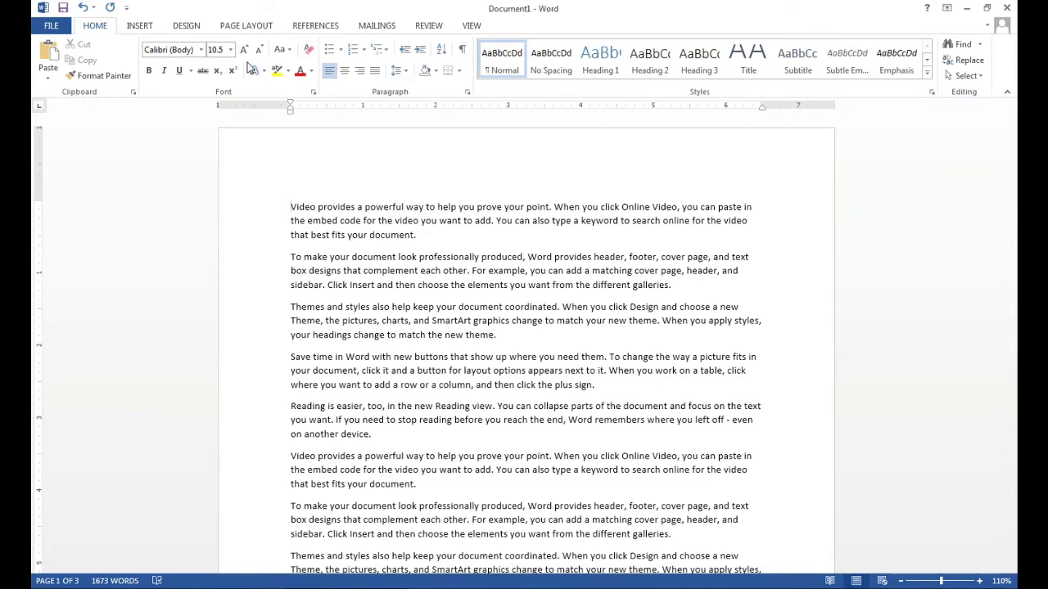
Step: Show the References ribbon and put the cursor at the end of the first paragraph
click(305, 28)
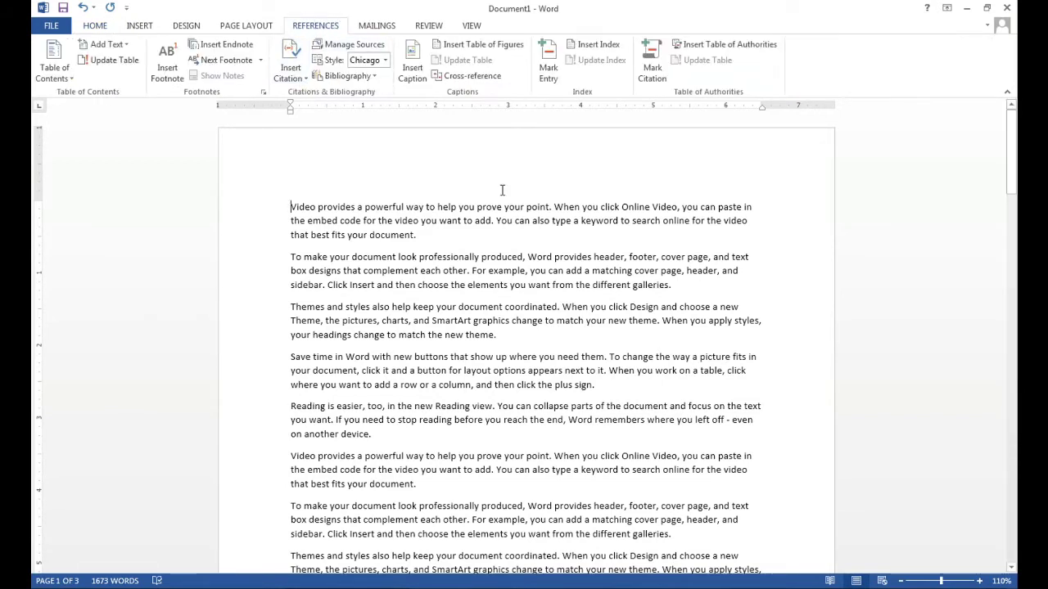
click(468, 236)
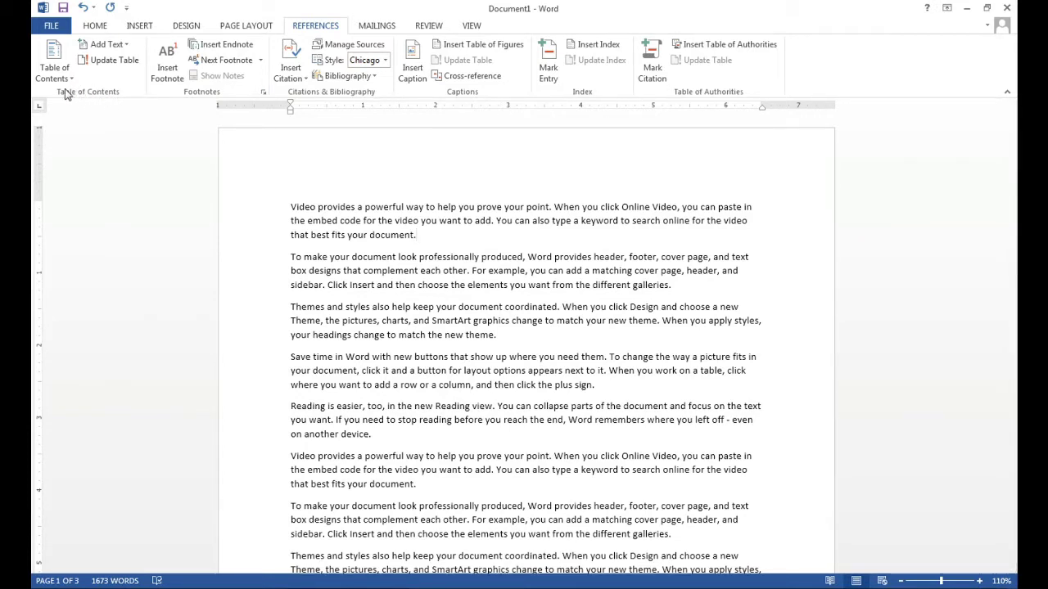
double_click(449, 233)
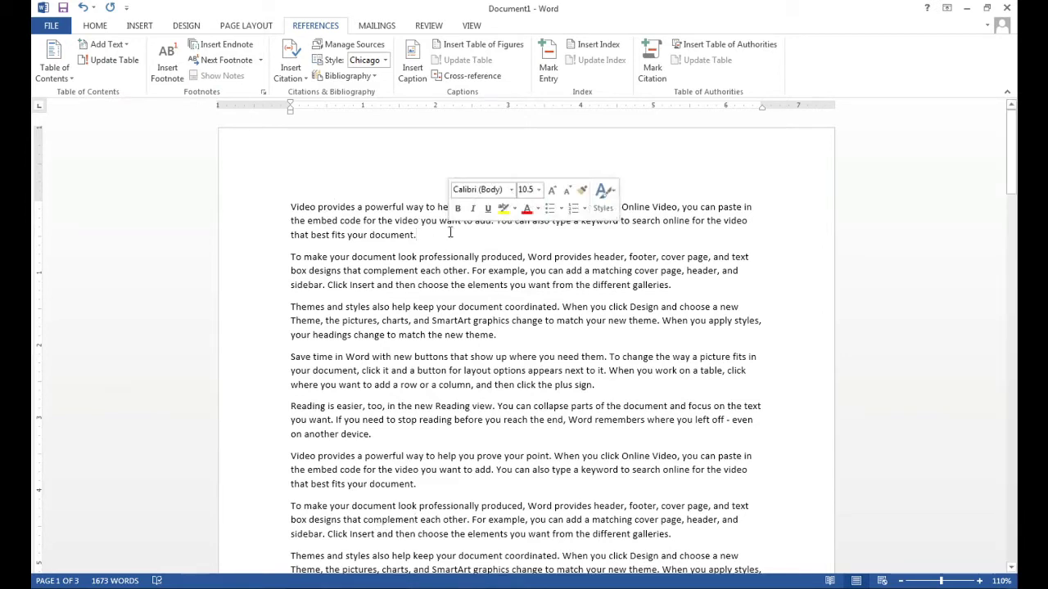
click(436, 239)
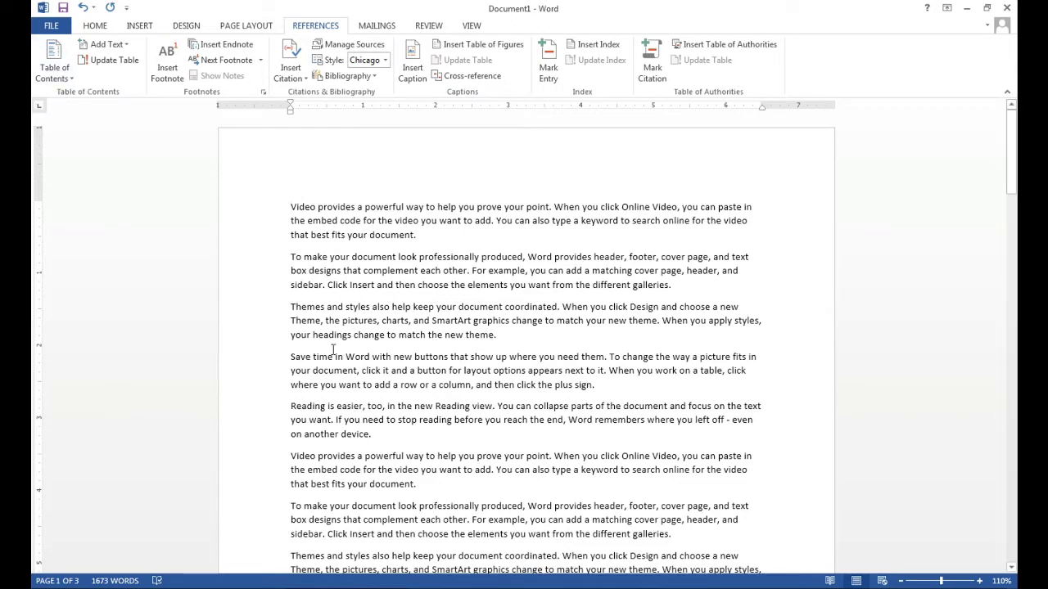
Step: Add a 'This is Heading One' line after the third paragraph and style it Heading 1
click(542, 334)
key(Return)
text(This is Heading One)
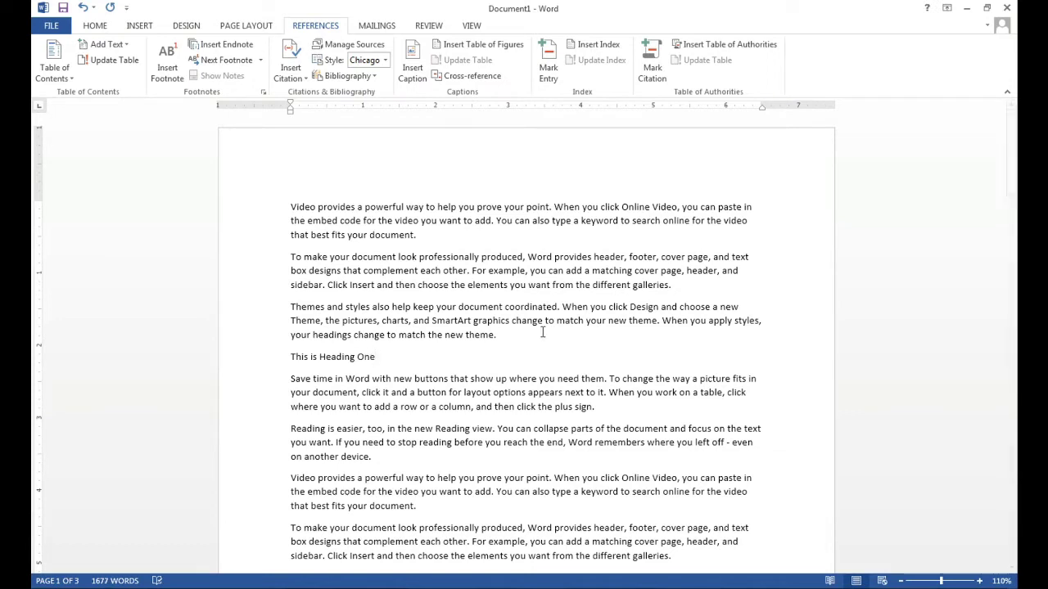
click(267, 358)
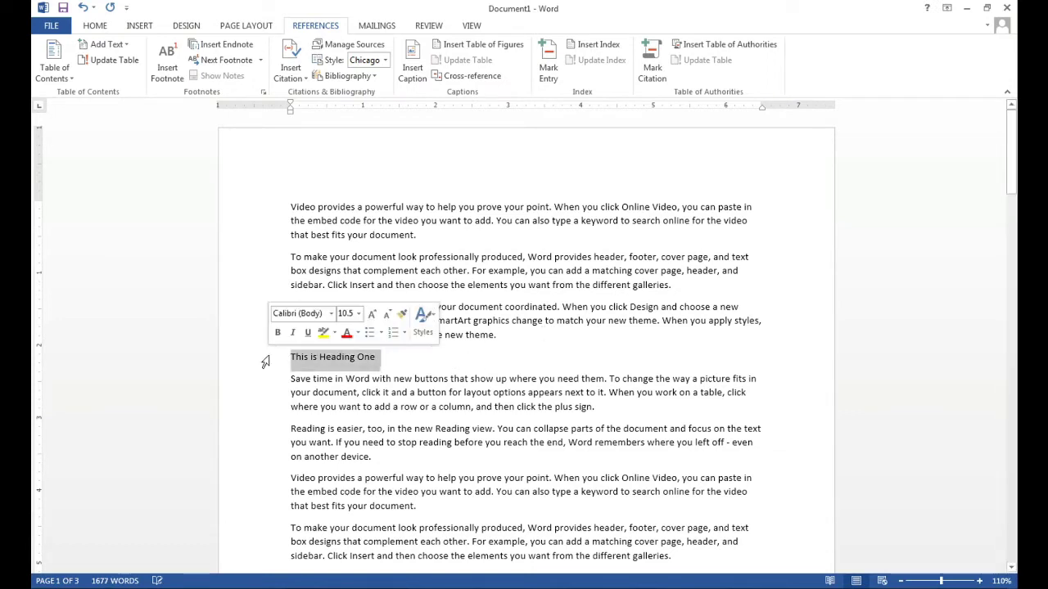
click(95, 26)
click(599, 65)
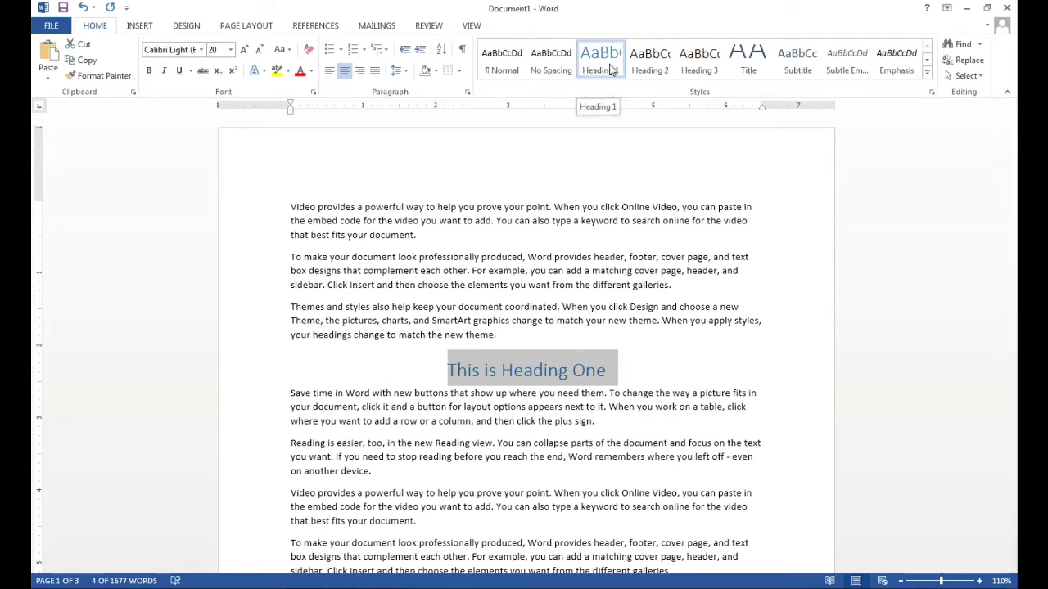
click(610, 69)
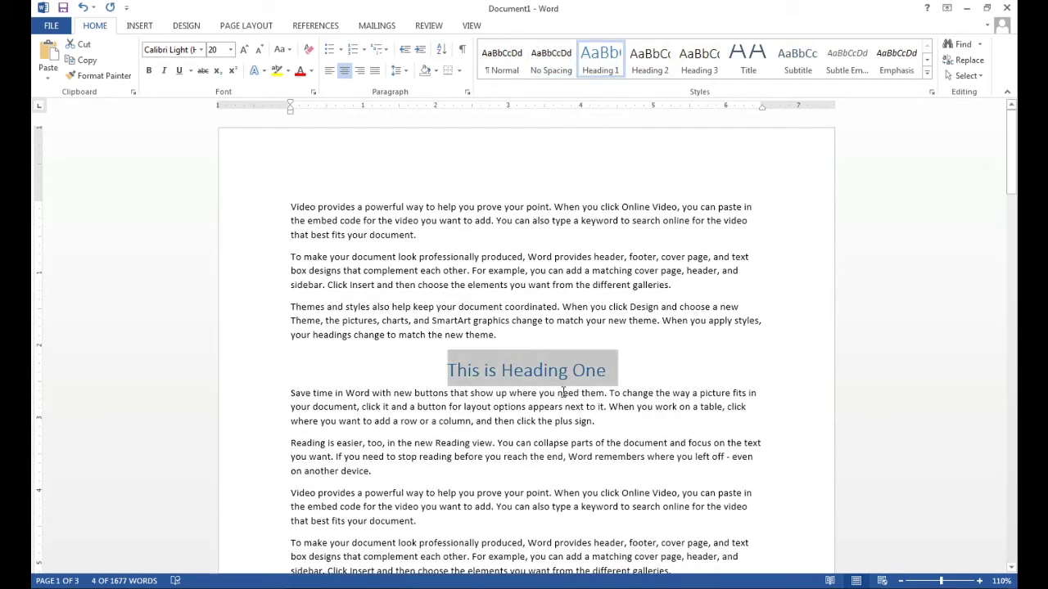
scroll(563, 392, down, 3)
scroll(524, 489, down, 1)
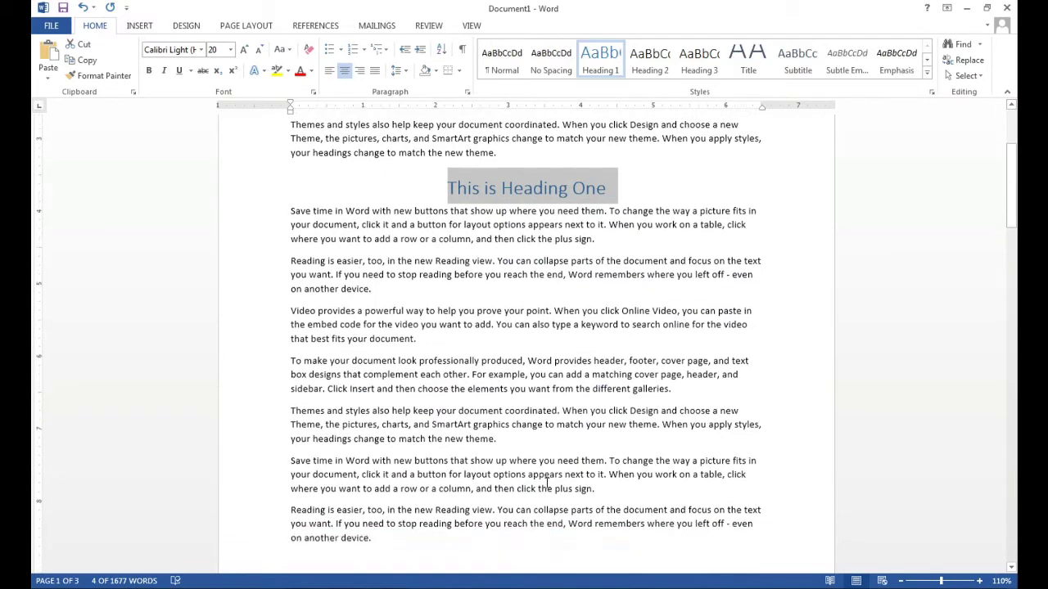
scroll(520, 445, down, 3)
Step: Type 'Heading Two' on the blank line, centre it and style it Heading 2
click(446, 427)
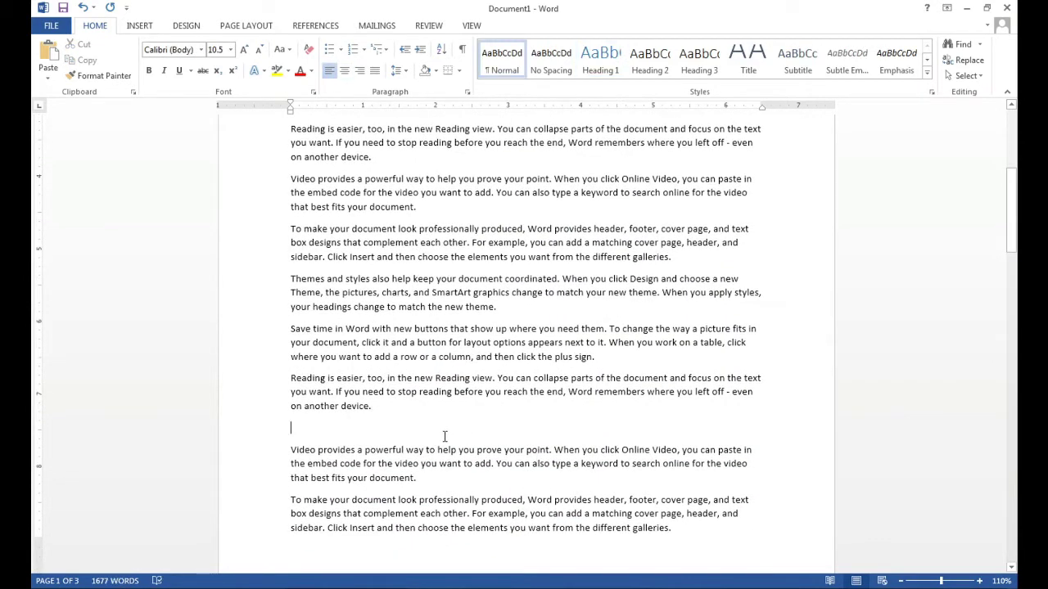
text(Headin)
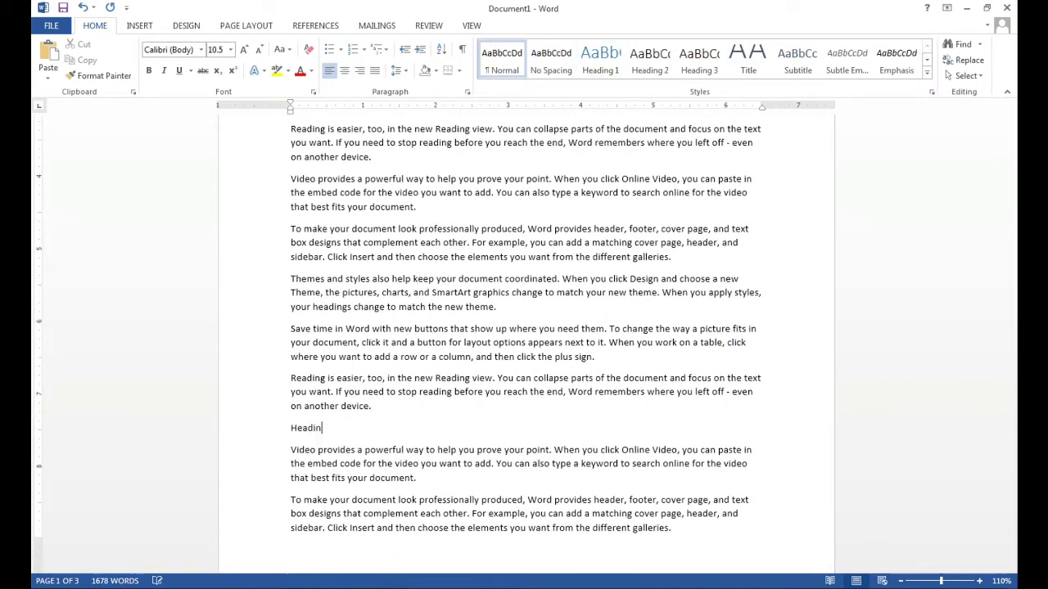
text(g Two)
key(shift+Up)
key(shift+Up)
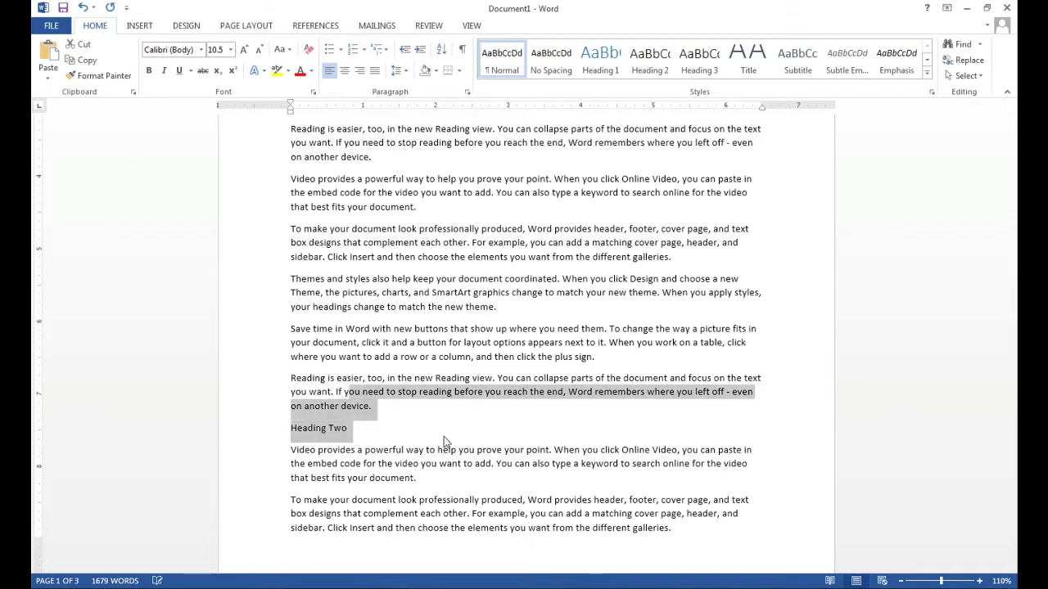
key(shift+Down)
key(shift+Down)
key(shift+Up)
key(shift+Right)
key(shift+Right)
key(shift+Right)
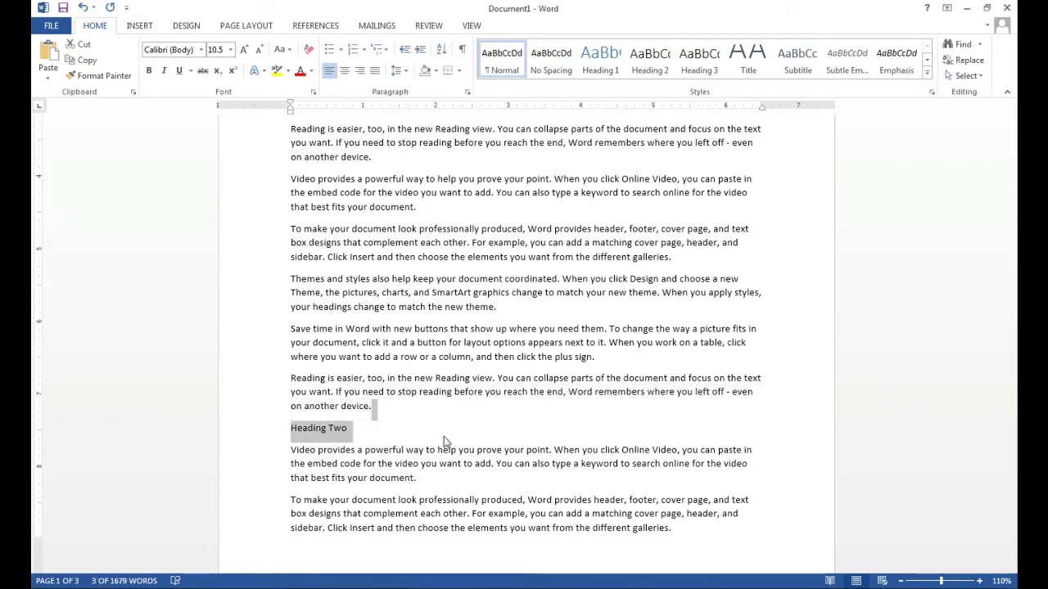
key(shift+Right)
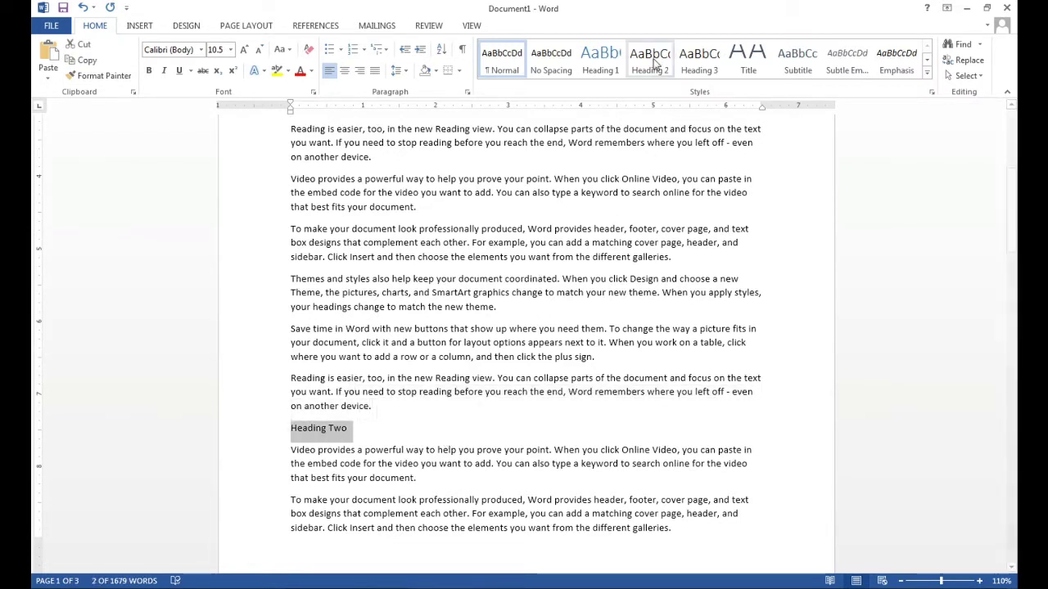
click(650, 58)
key(ctrl+e)
scroll(565, 354, down, 8)
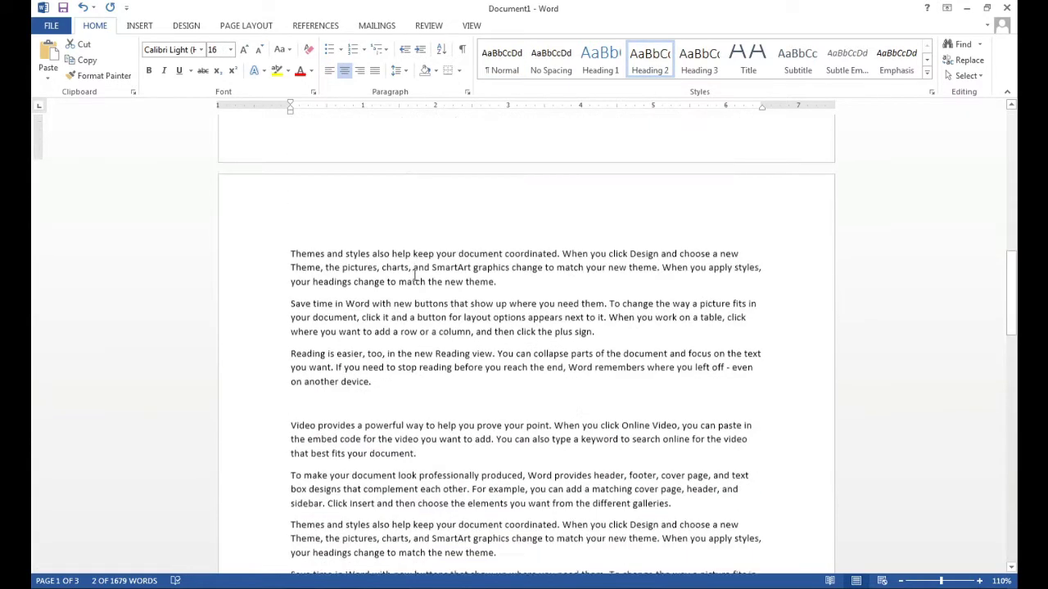
Step: Add a Heading One line on page 2 styled as Heading 1
click(372, 223)
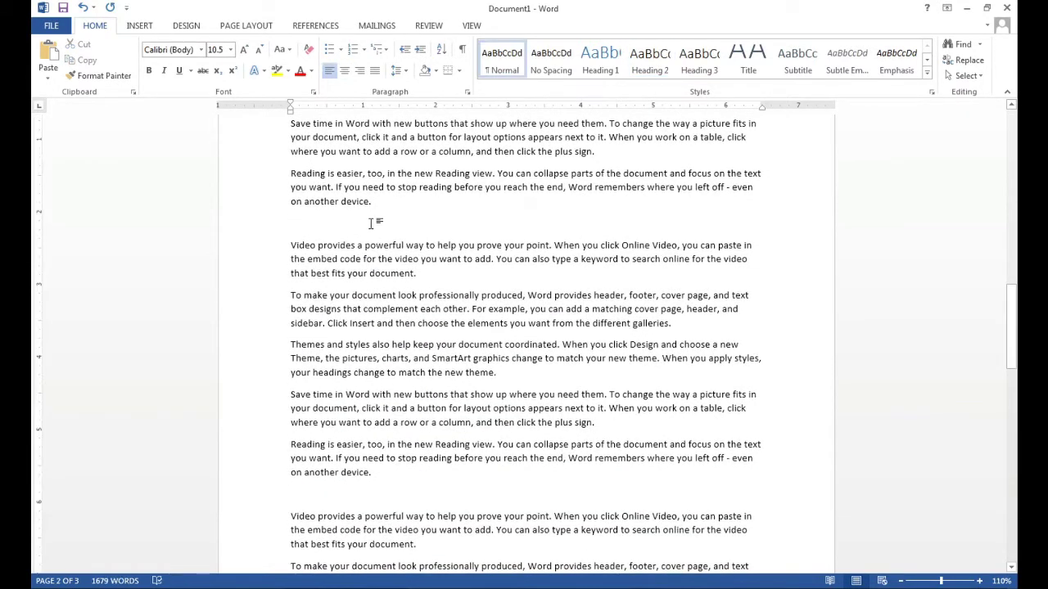
text(Heading One)
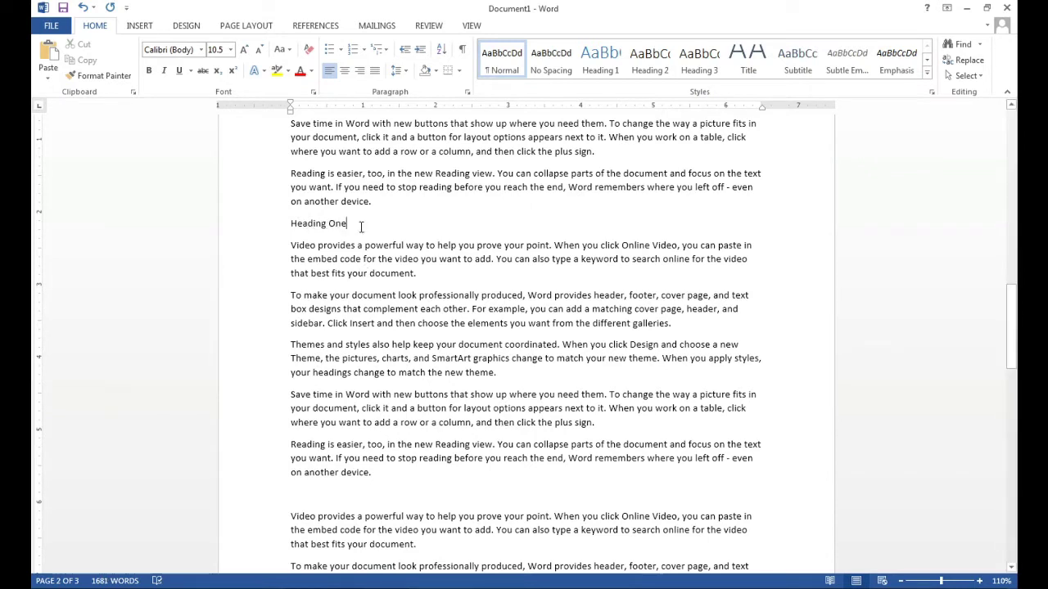
drag(361, 227, 232, 222)
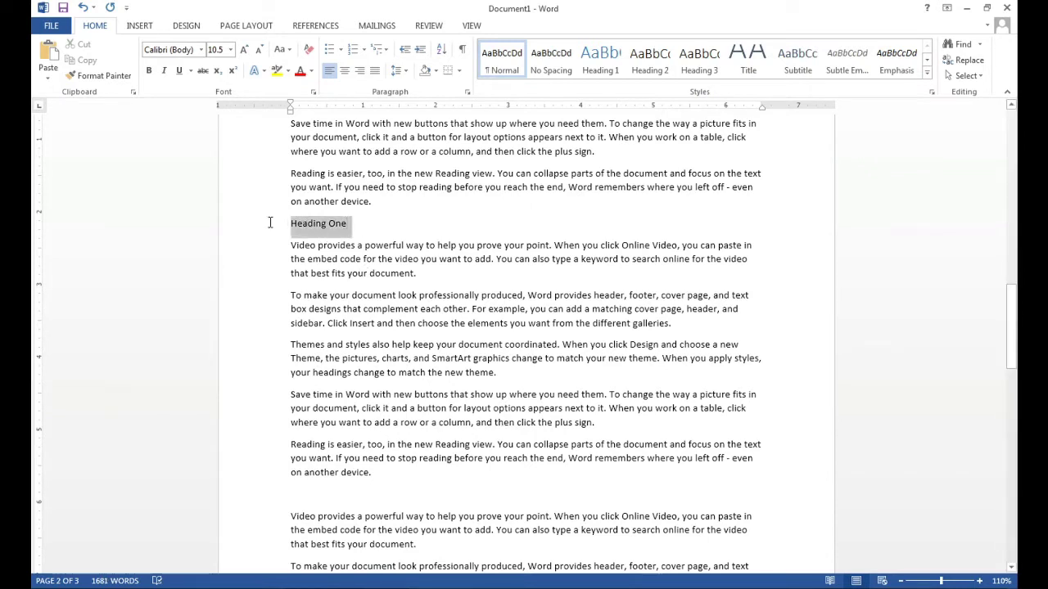
click(600, 59)
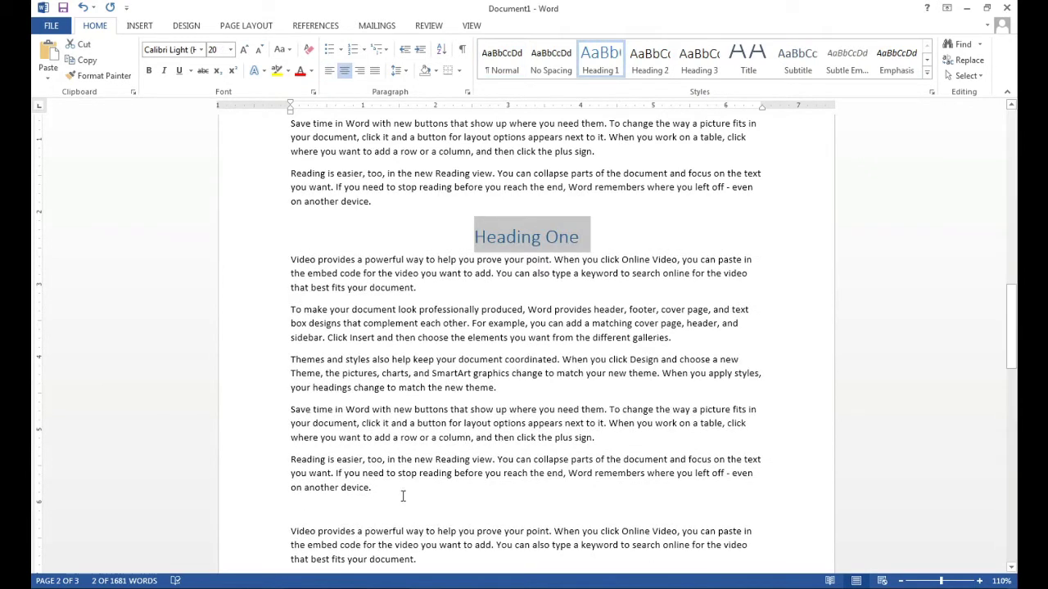
click(376, 512)
scroll(490, 435, down, 7)
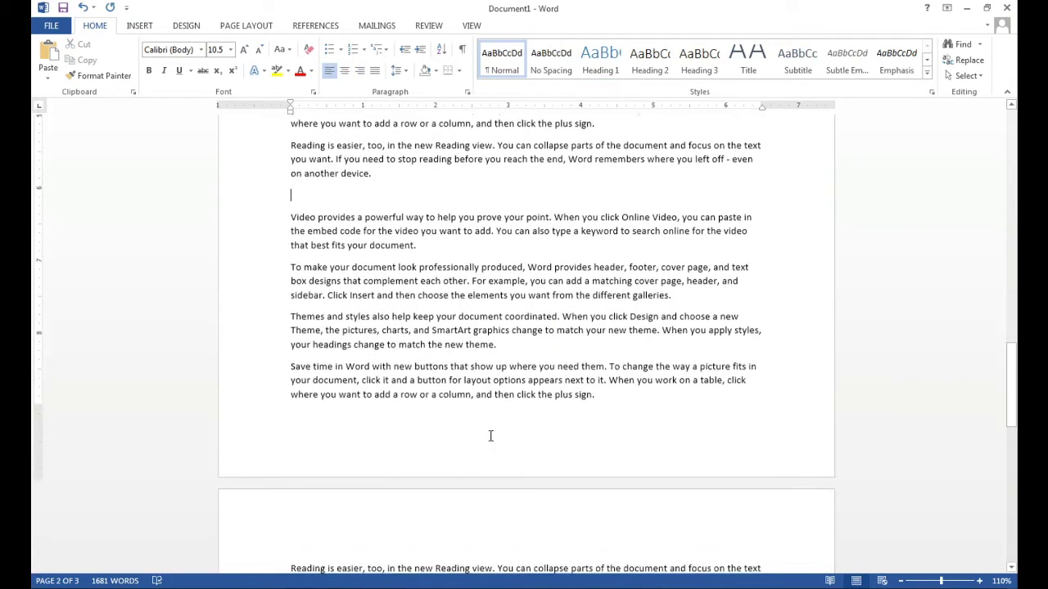
scroll(490, 435, down, 4)
Step: Add a 'Heading Two' line on page 3 styled as Heading 2
click(363, 443)
text(He)
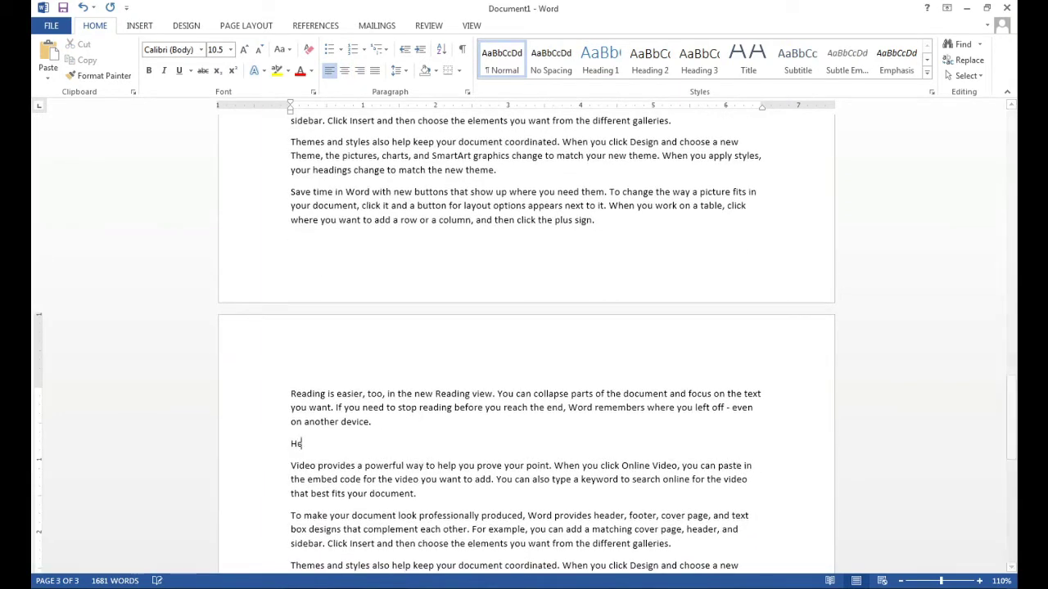
text(ading Two)
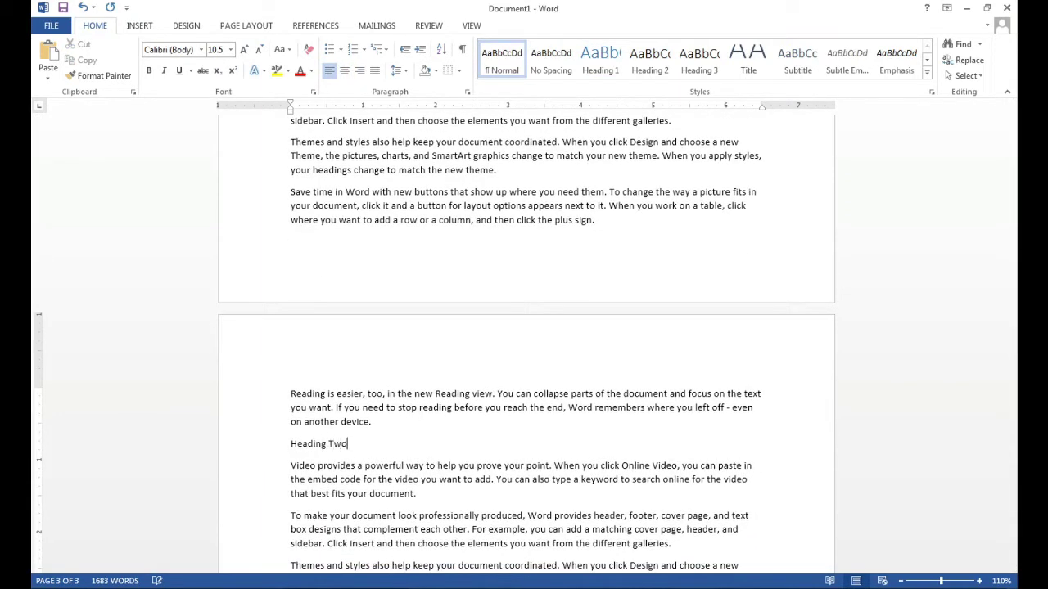
click(278, 448)
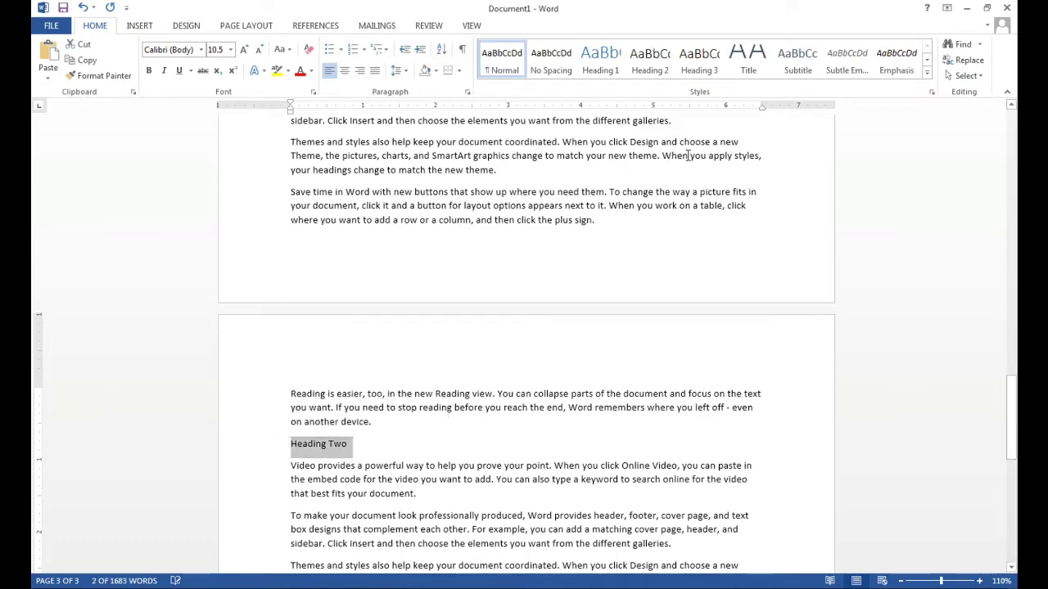
click(649, 62)
scroll(415, 435, down, 1)
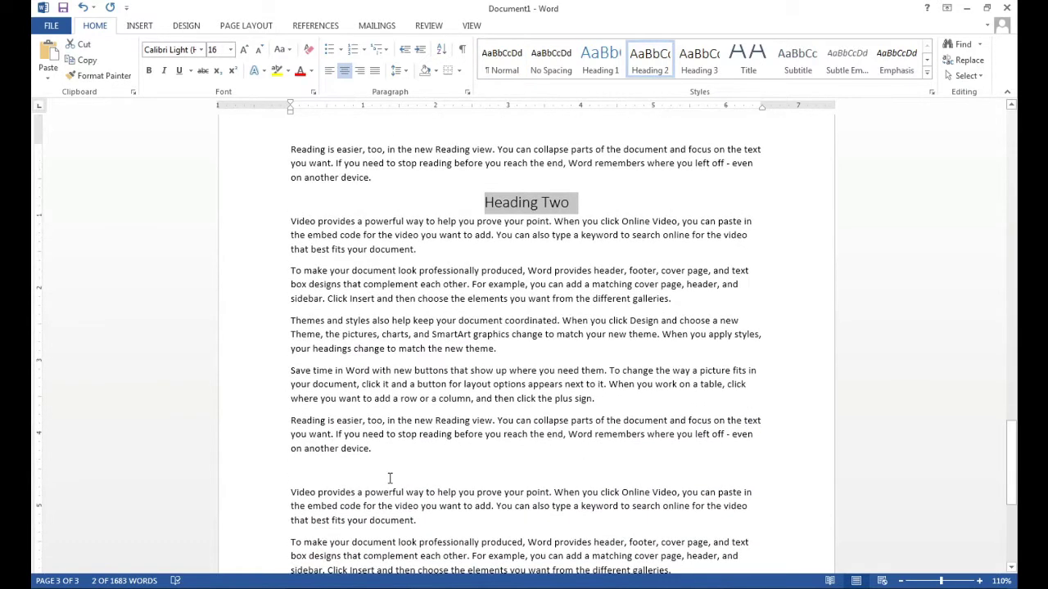
click(390, 478)
scroll(427, 433, down, 6)
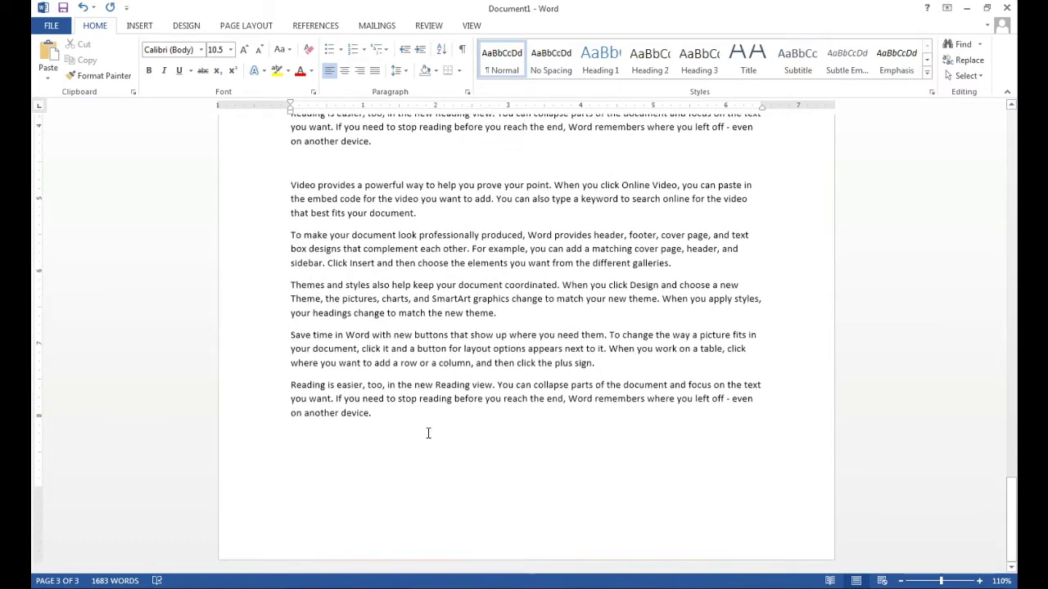
Step: Add a 'Heading Three' line styled as Heading 3 and return to the top
scroll(427, 433, up, 3)
text(Headi)
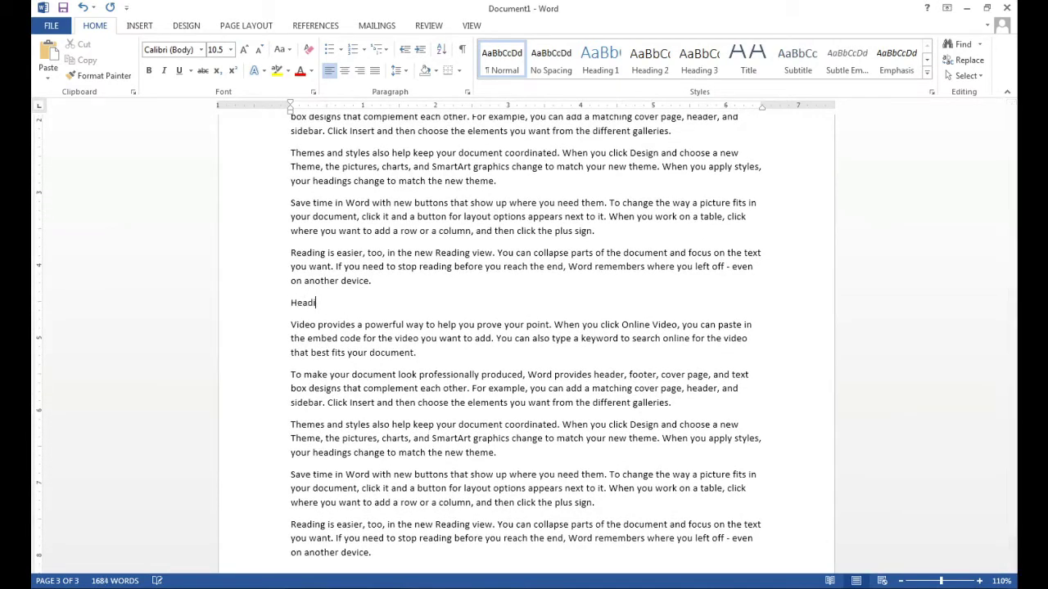
text(ee)
drag(375, 305, 285, 304)
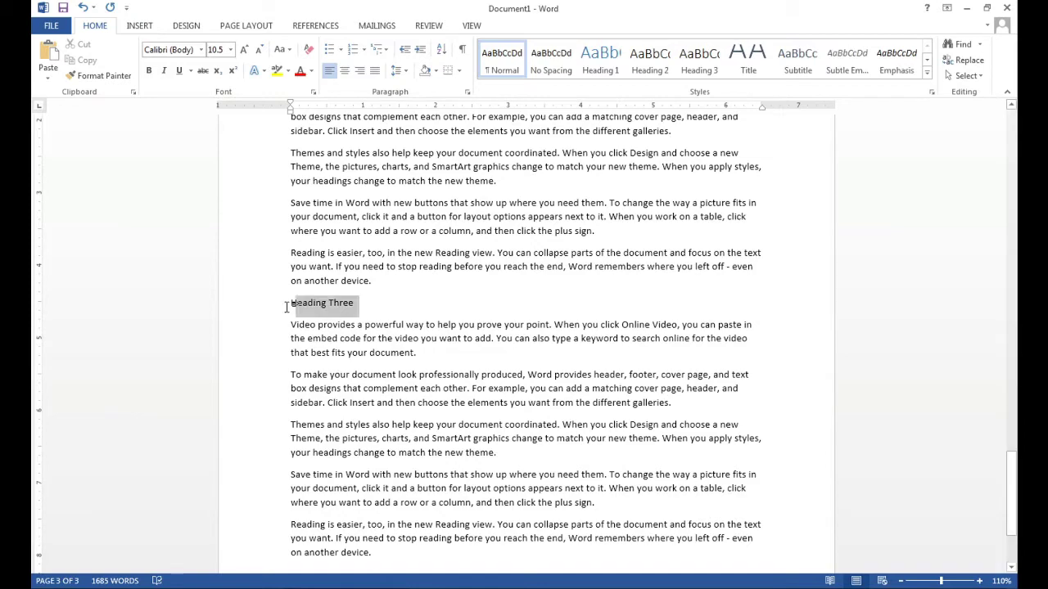
click(699, 58)
scroll(555, 351, up, 3)
scroll(555, 350, up, 7)
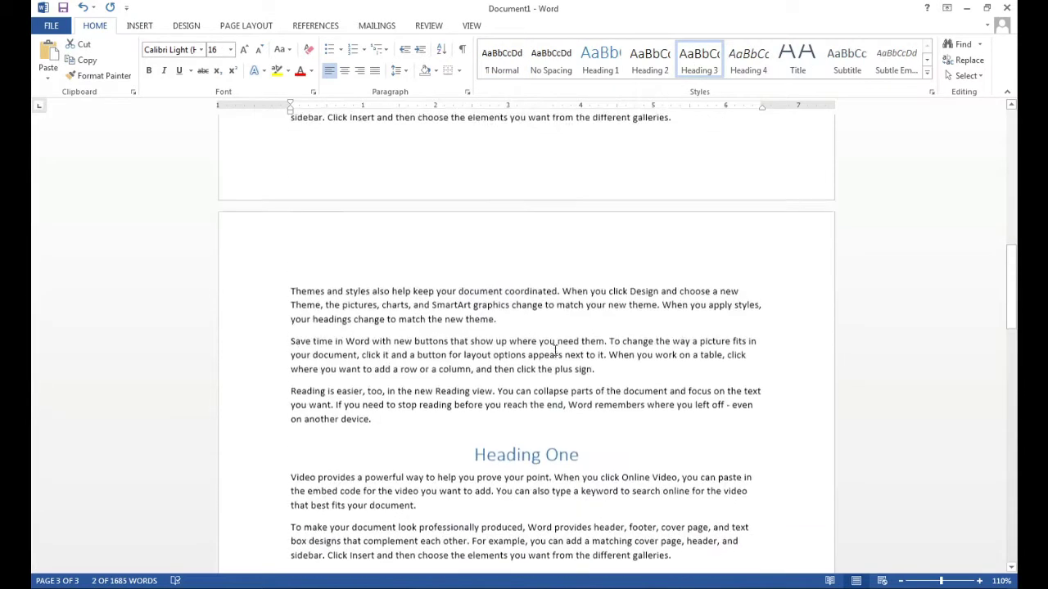
scroll(555, 350, up, 6)
scroll(555, 351, up, 3)
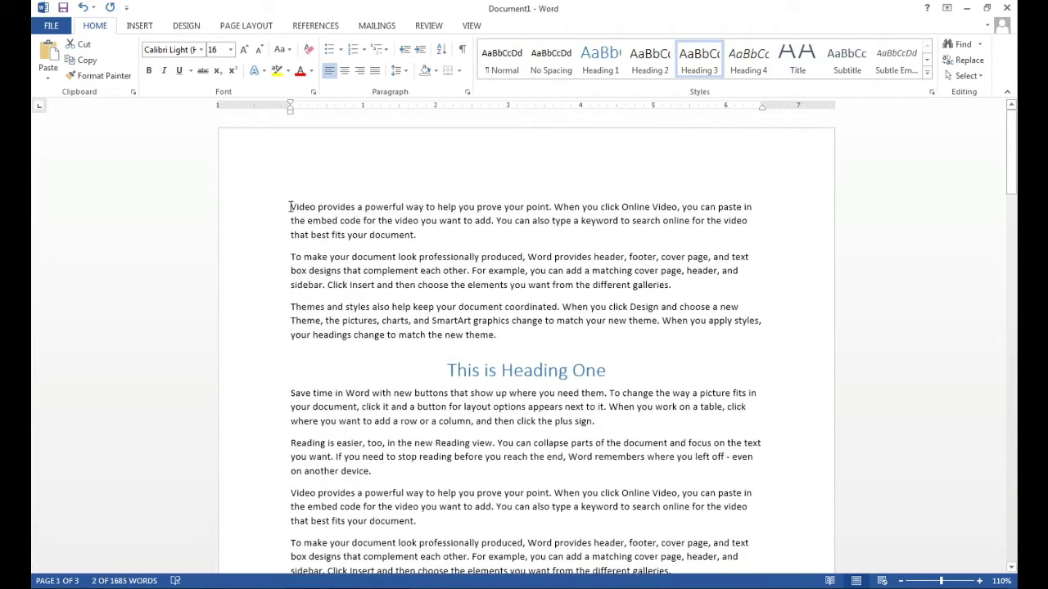
Step: Add a blank line above the first paragraph, try a Manual Table of contents, then undo it
click(290, 205)
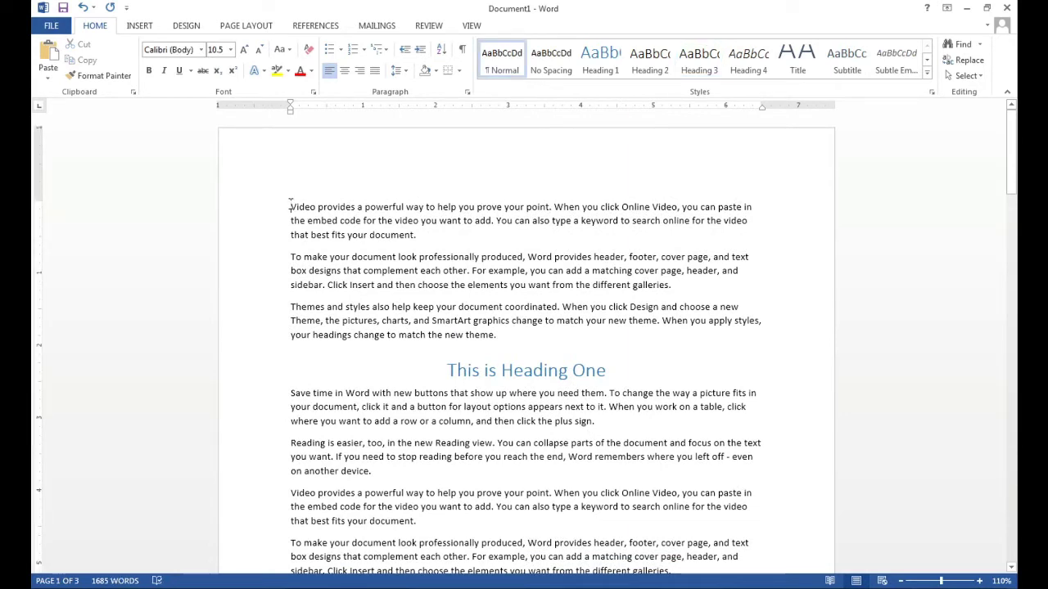
key(Return)
key(Return)
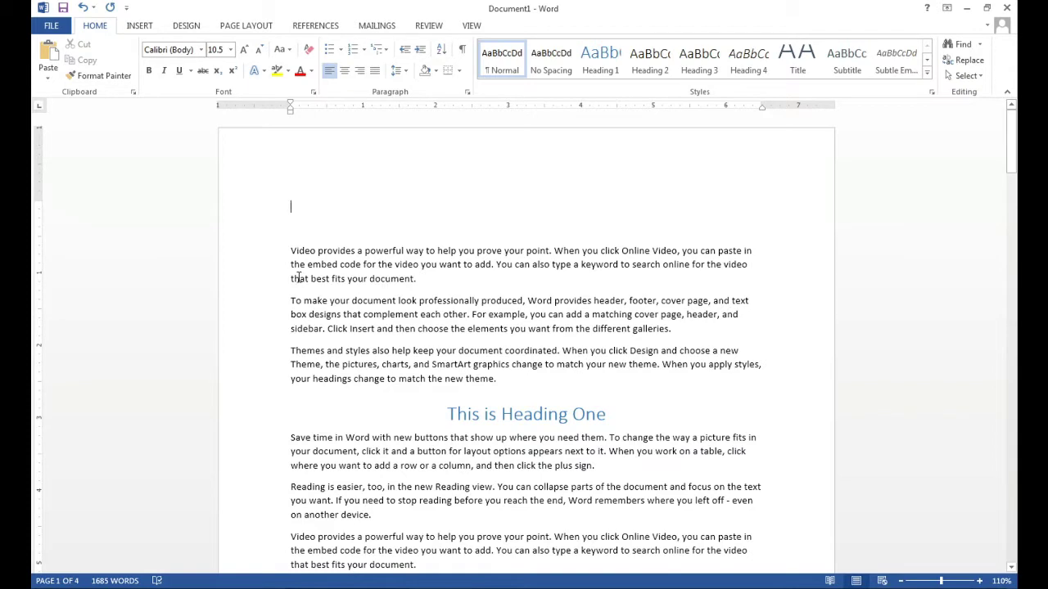
click(316, 28)
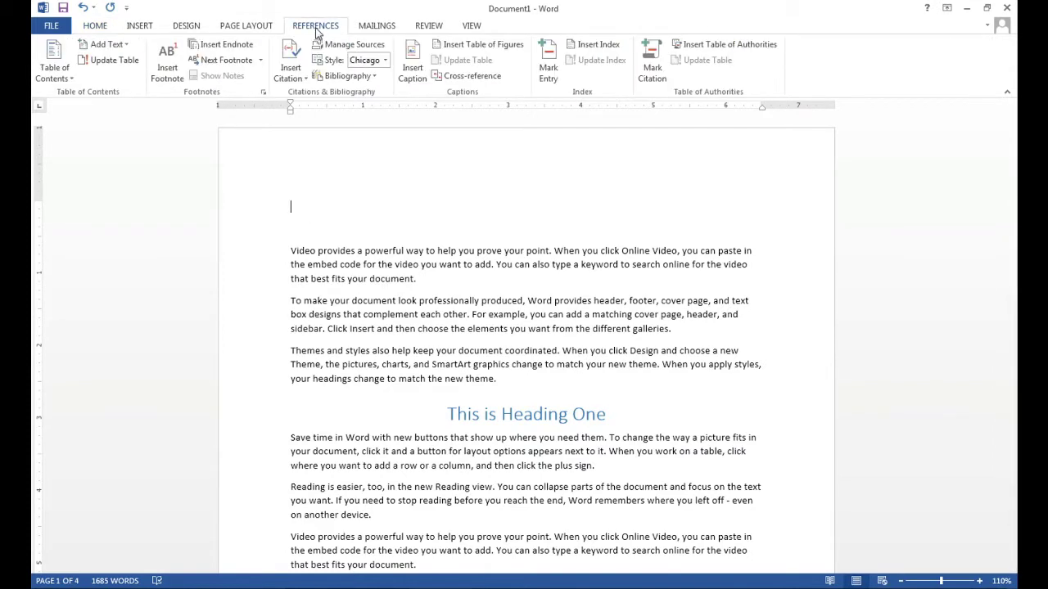
click(67, 80)
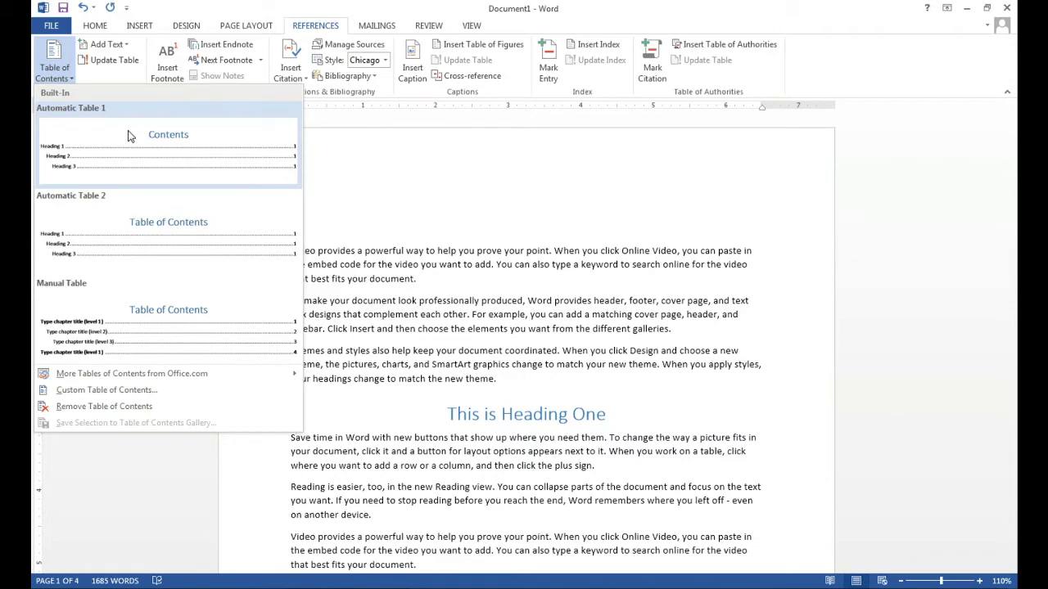
click(135, 319)
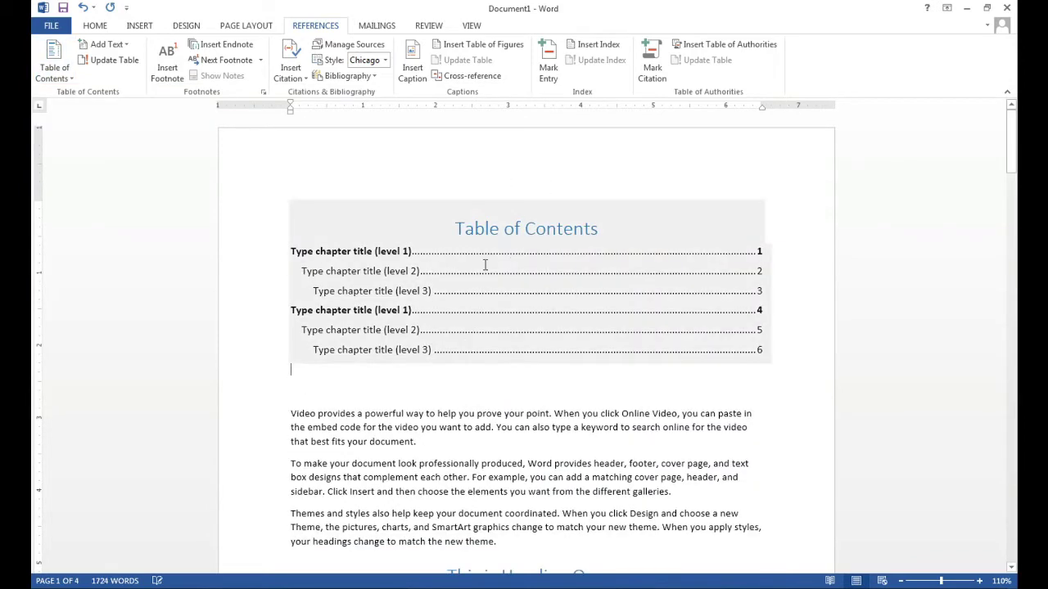
click(335, 253)
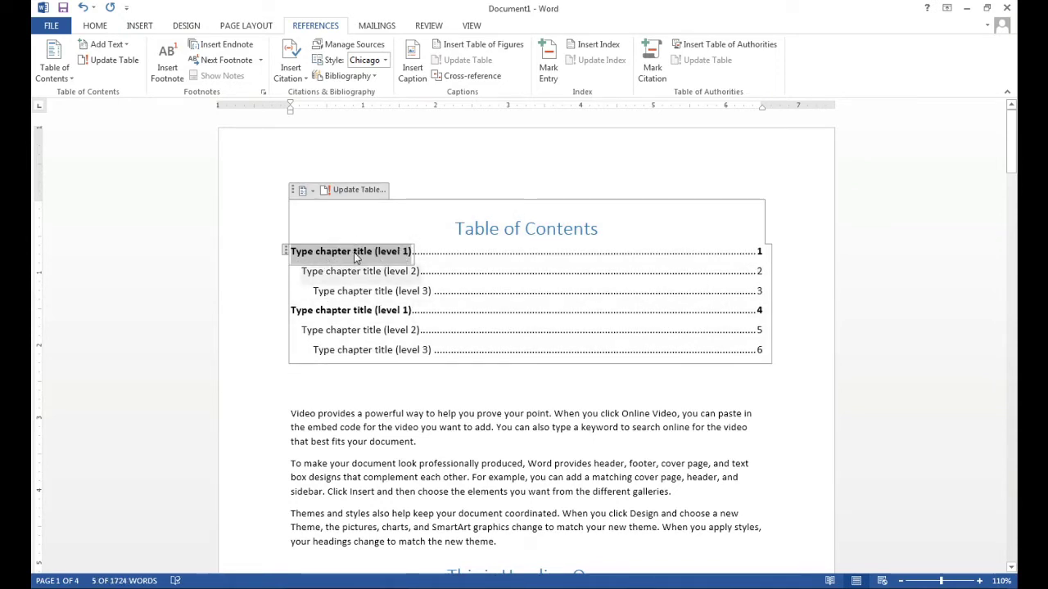
key(ctrl+z)
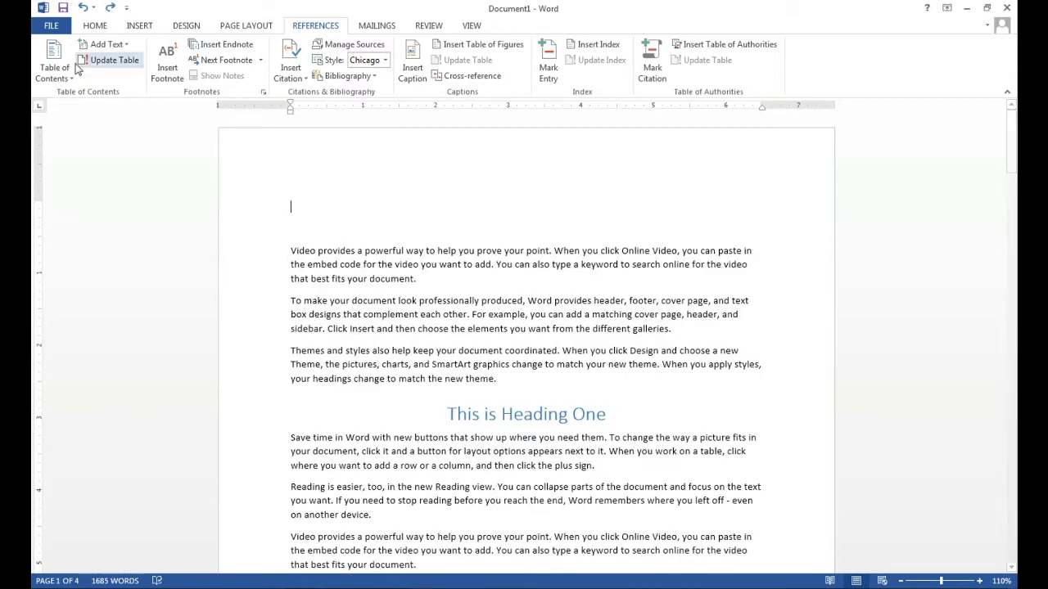
Step: Insert Automatic Table 1 as the Contents table at the document's top
click(57, 75)
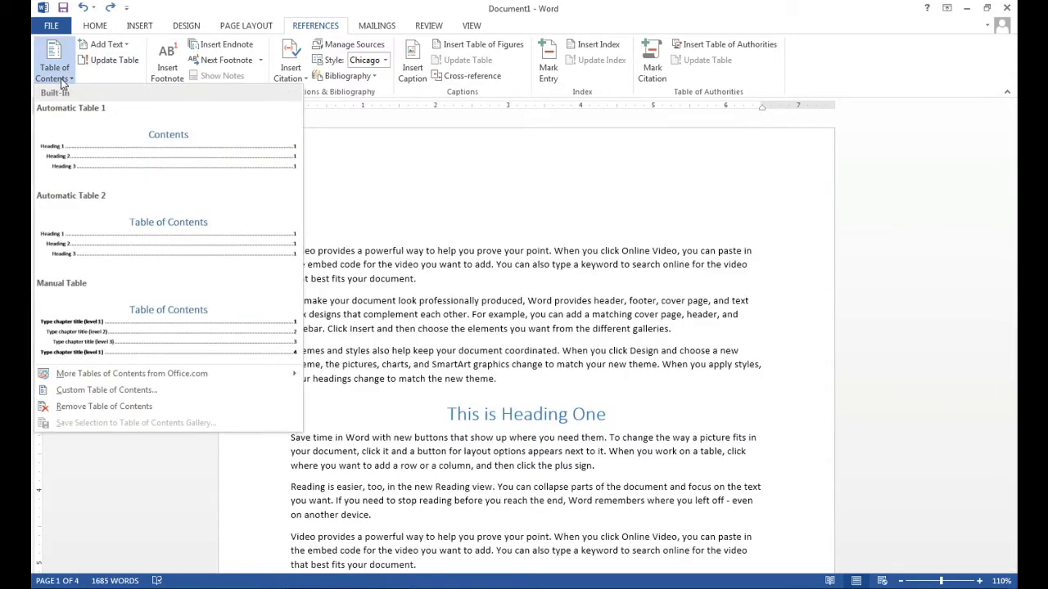
click(93, 150)
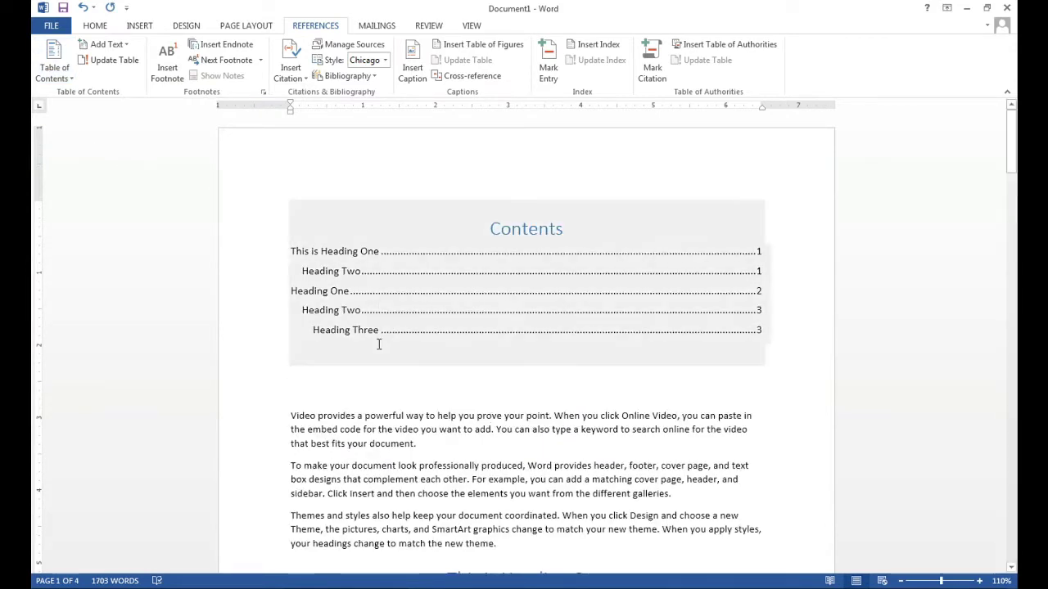
click(495, 233)
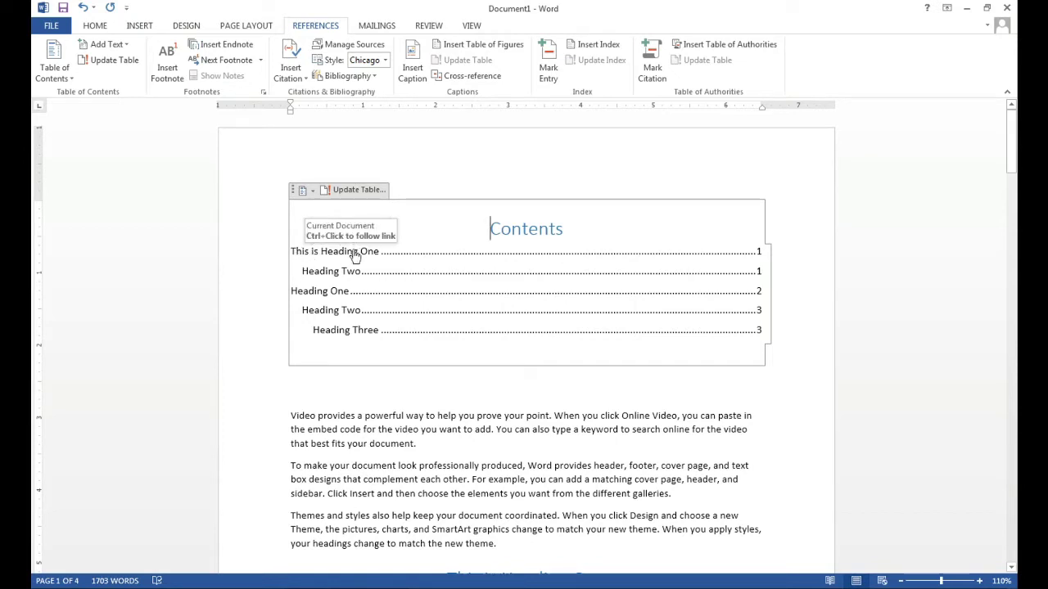
Step: Follow the contents links to 'This is Heading One' and 'Heading Three', adding a page break there
ctrl+click(353, 250)
scroll(394, 251, down, 1)
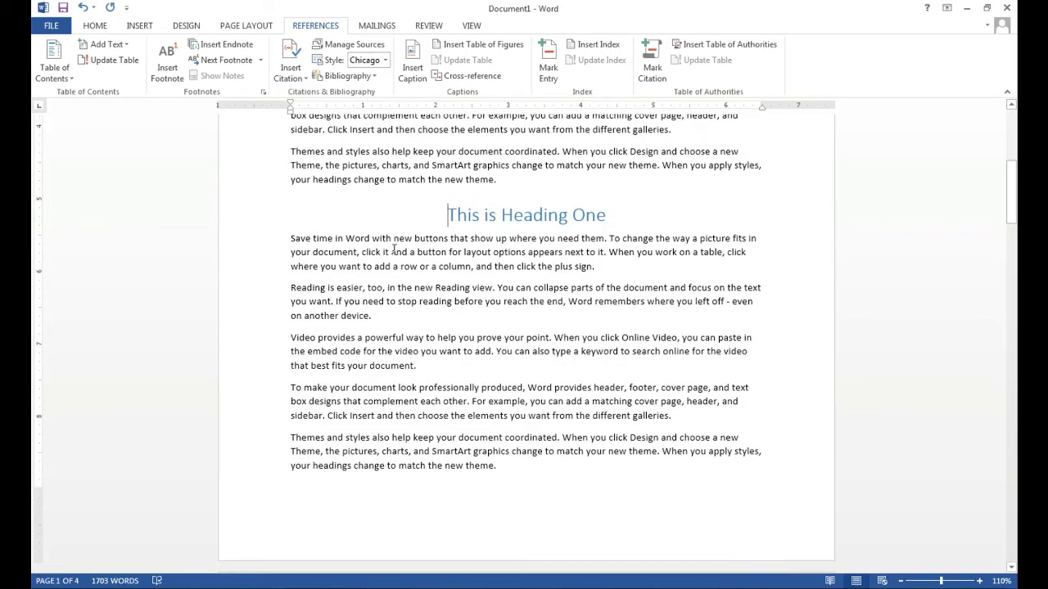
scroll(491, 261, up, 4)
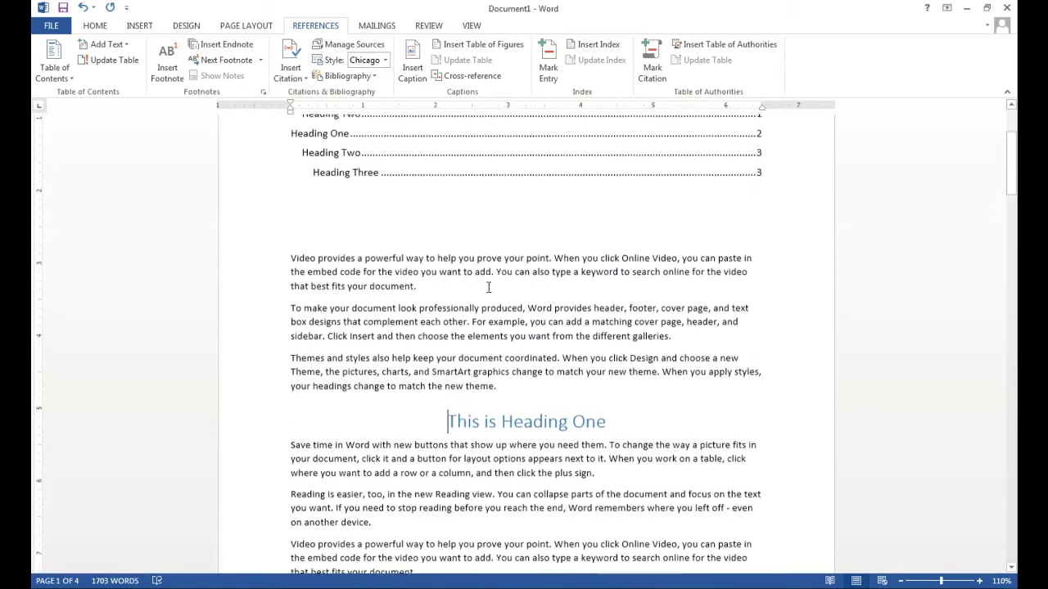
scroll(487, 283, up, 3)
scroll(484, 286, up, 1)
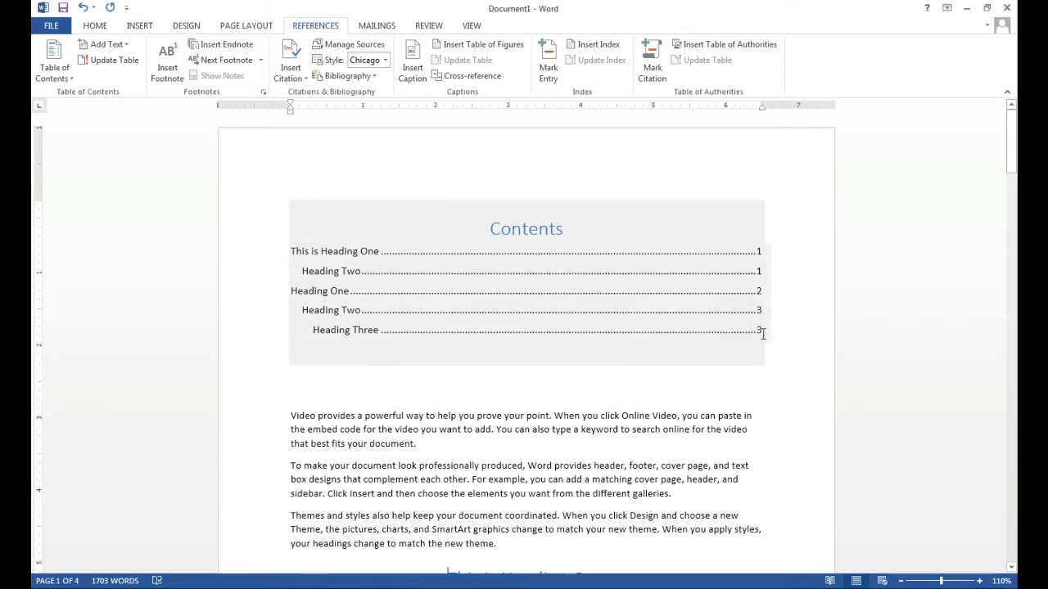
ctrl+click(360, 333)
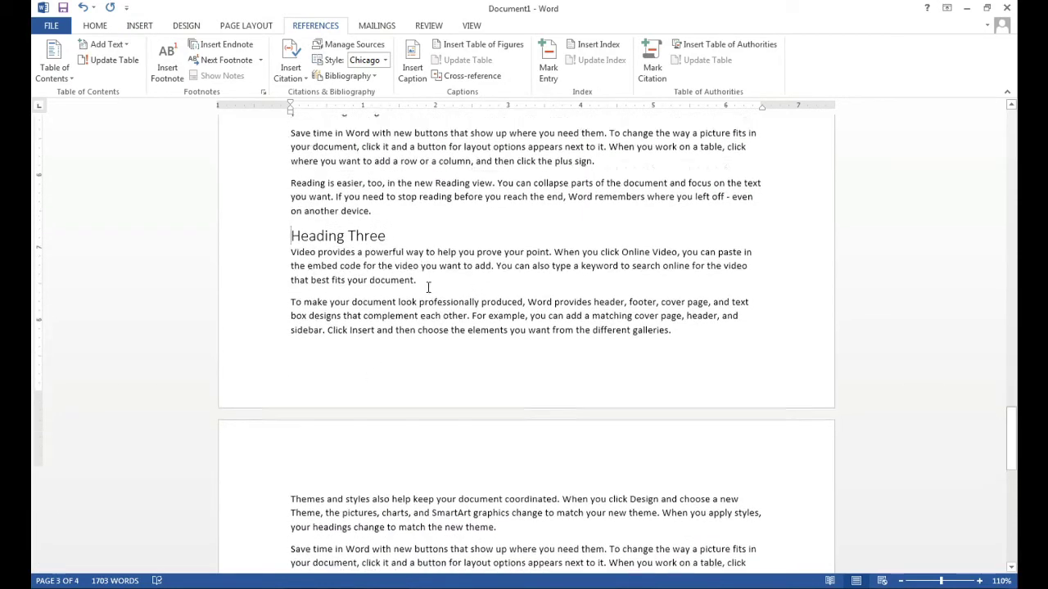
key(ctrl+Return)
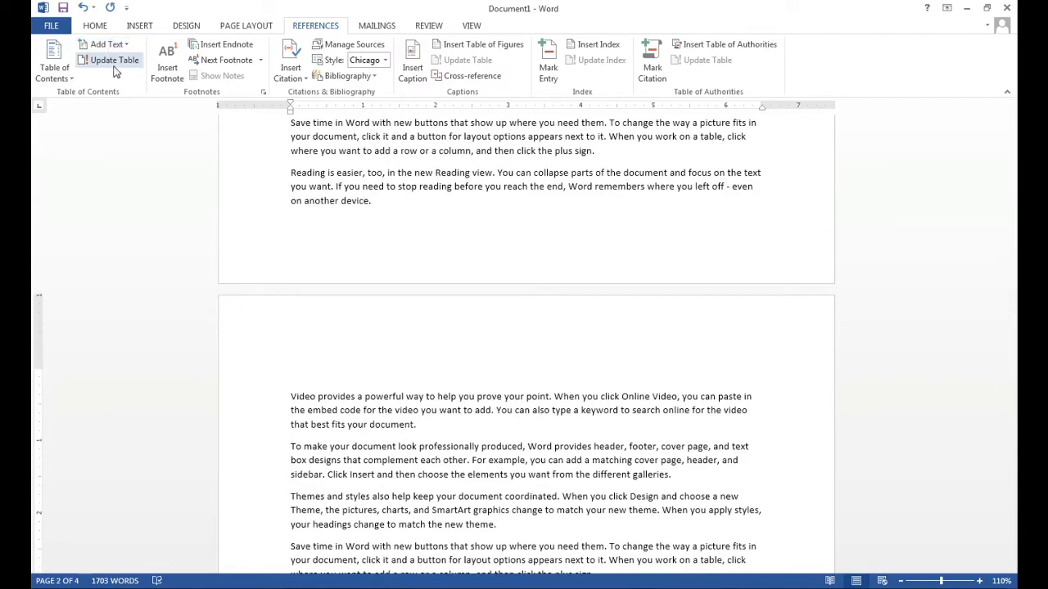
Step: Remove the page break and add a 'Last Heading' line styled Heading 1 at the document's end
key(ctrl+z)
scroll(554, 327, down, 8)
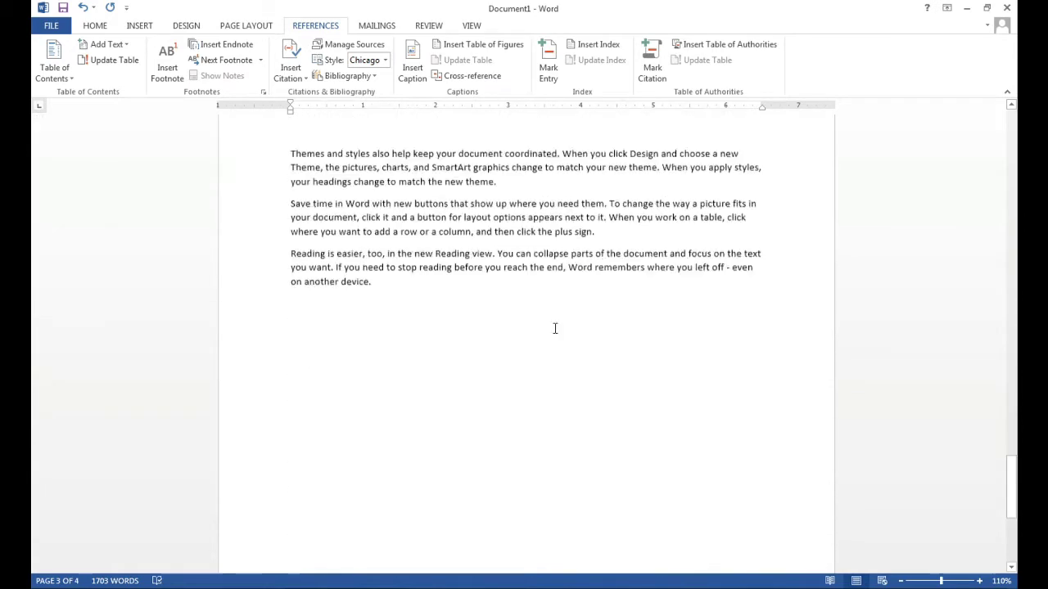
scroll(548, 357, down, 6)
scroll(439, 365, up, 5)
click(448, 264)
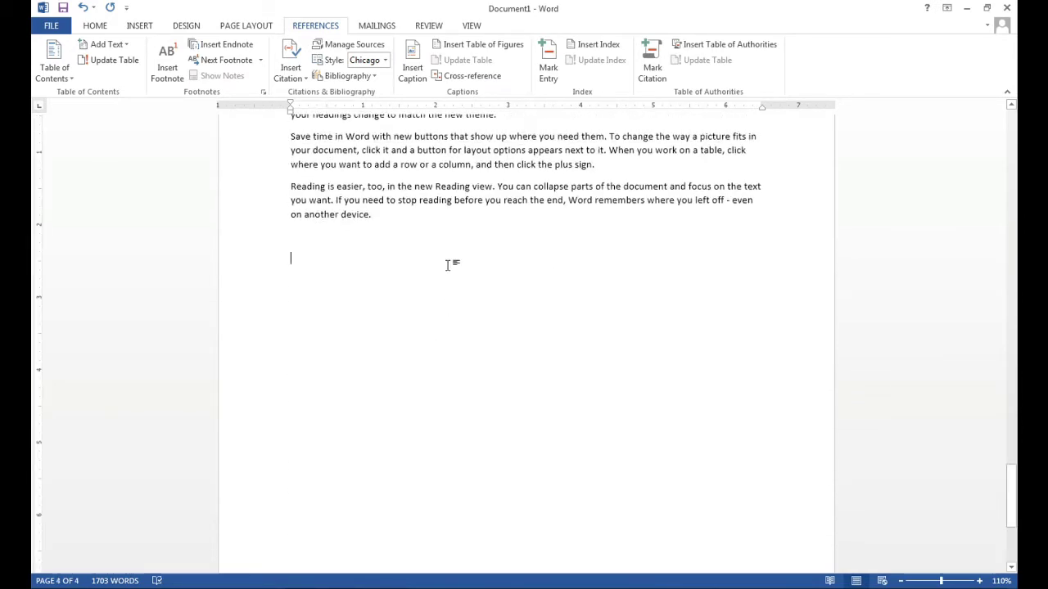
text(Last H)
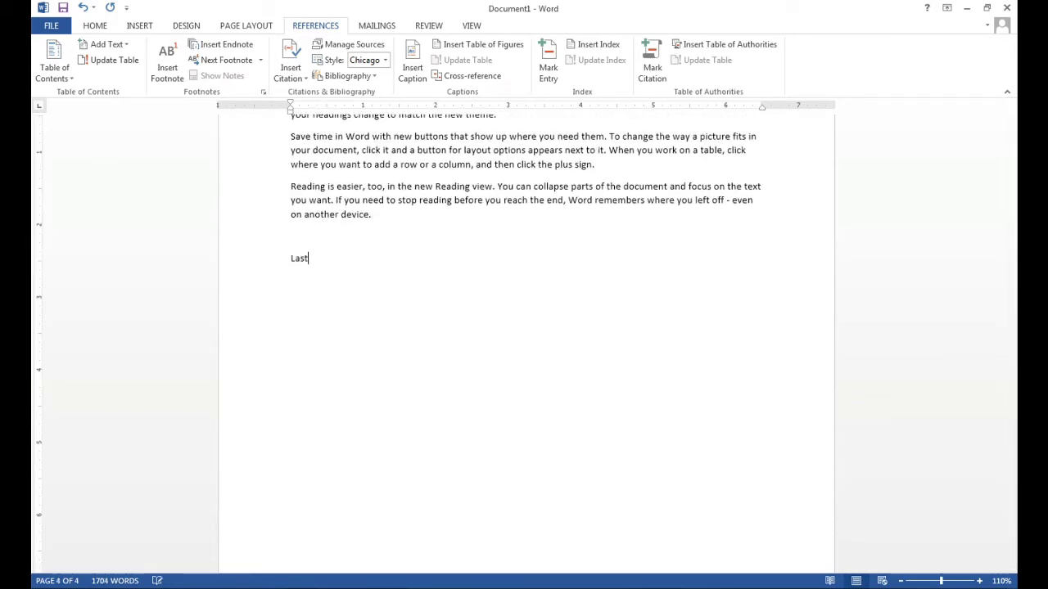
text(eading)
triple_click(447, 265)
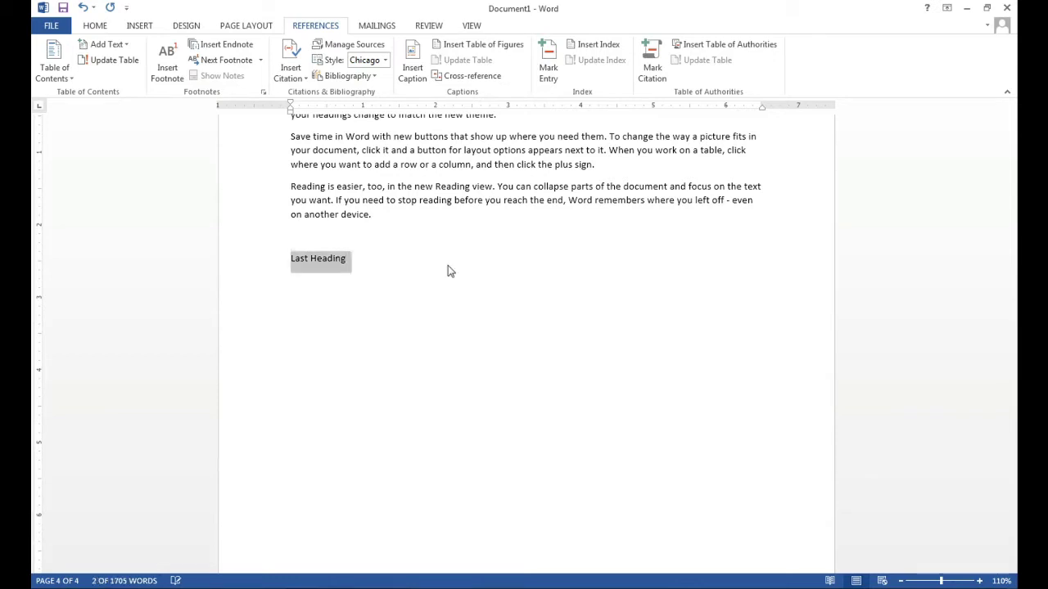
click(99, 27)
click(606, 72)
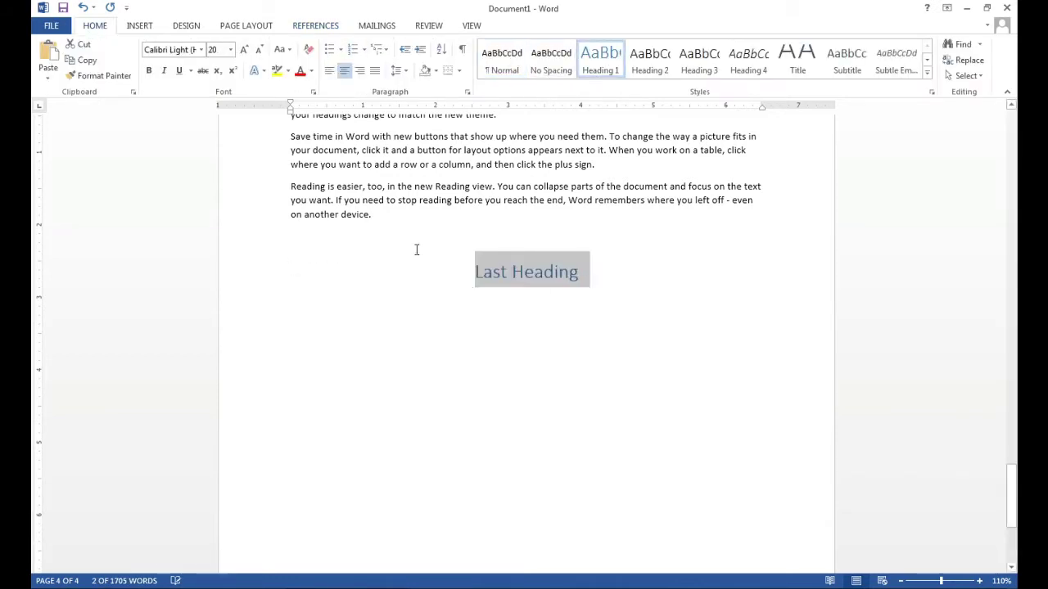
scroll(459, 221, up, 6)
scroll(459, 221, up, 7)
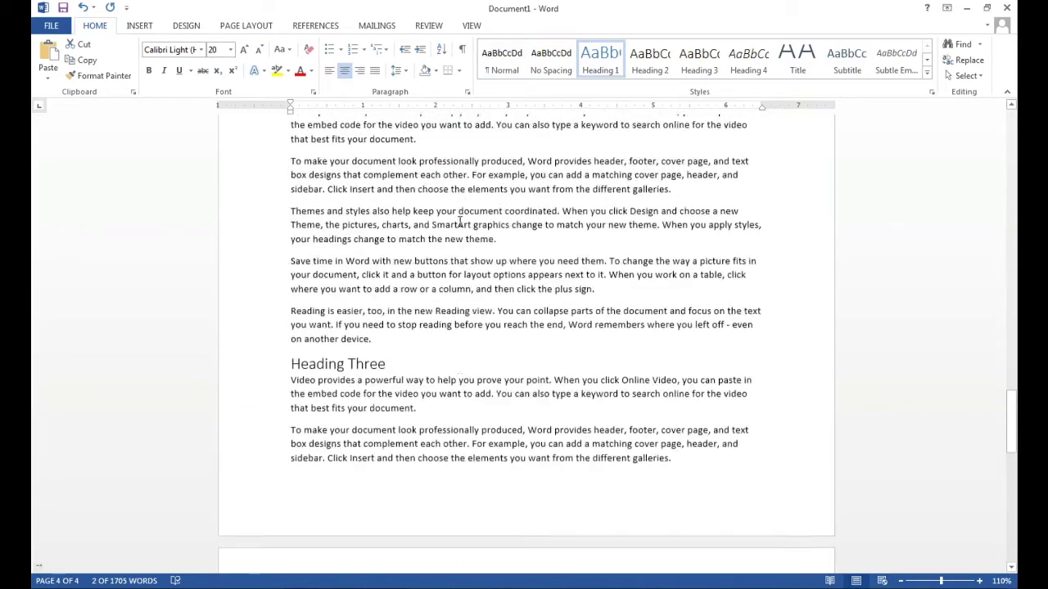
scroll(459, 221, up, 1)
scroll(459, 221, up, 6)
scroll(459, 221, up, 7)
scroll(459, 221, up, 7)
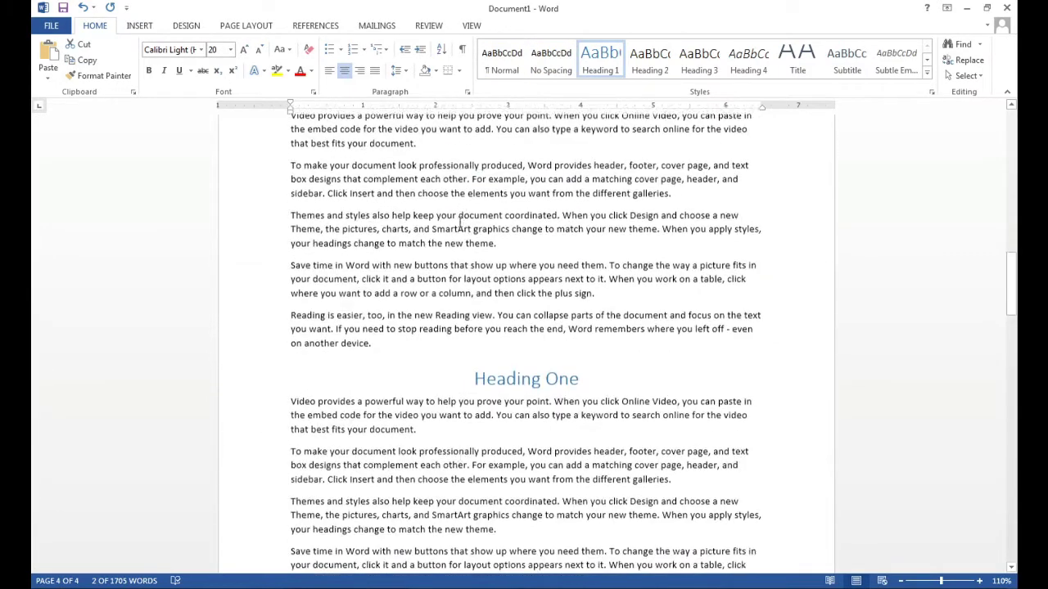
scroll(459, 221, up, 5)
scroll(459, 221, up, 6)
scroll(459, 221, up, 8)
scroll(459, 221, up, 5)
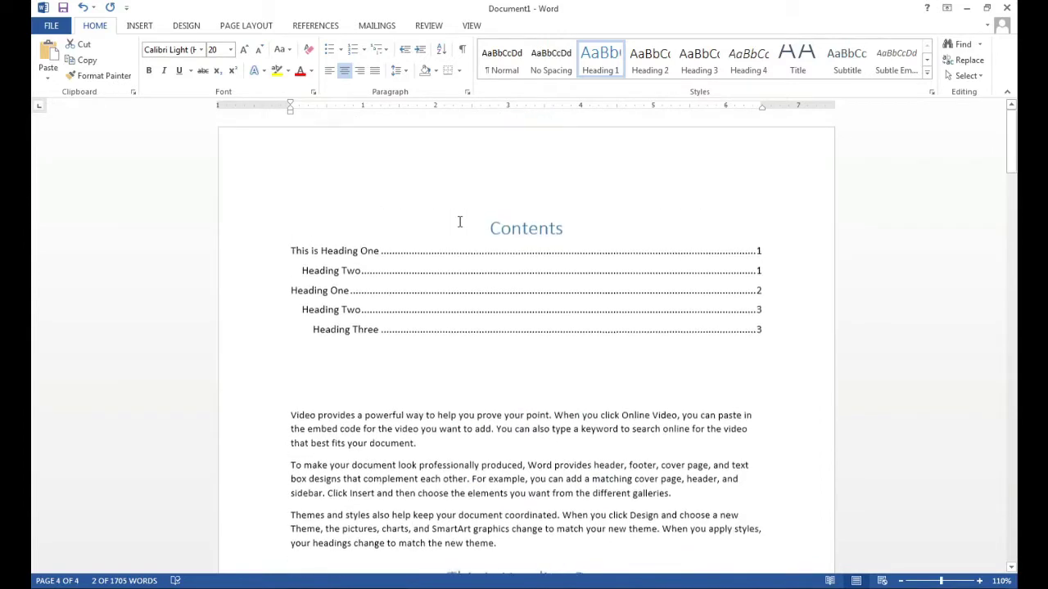
Step: Update the entire table of contents so it lists Last Heading on page 4
click(376, 284)
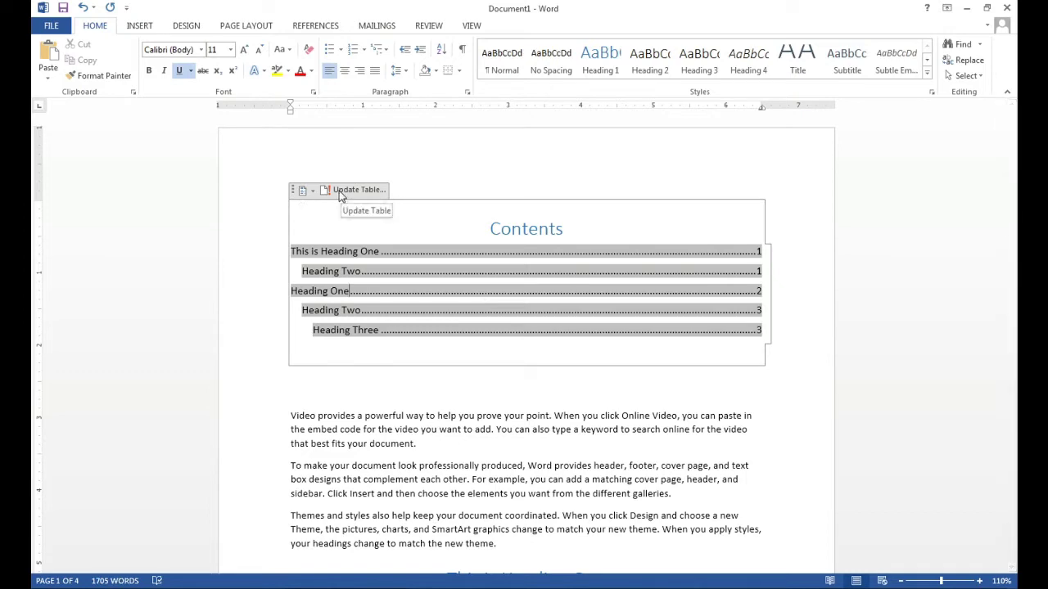
click(341, 193)
click(588, 319)
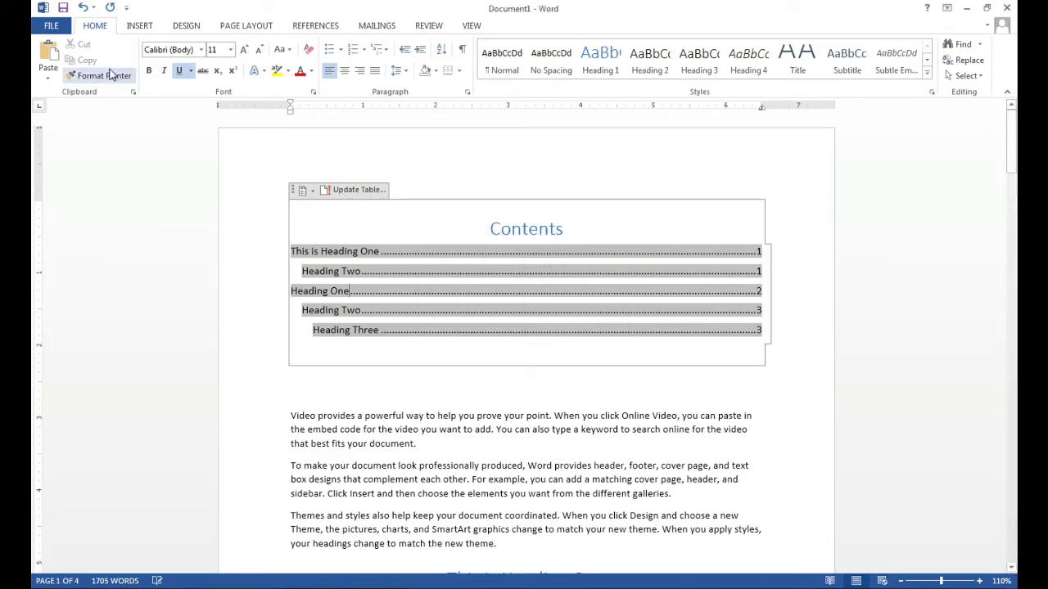
click(57, 26)
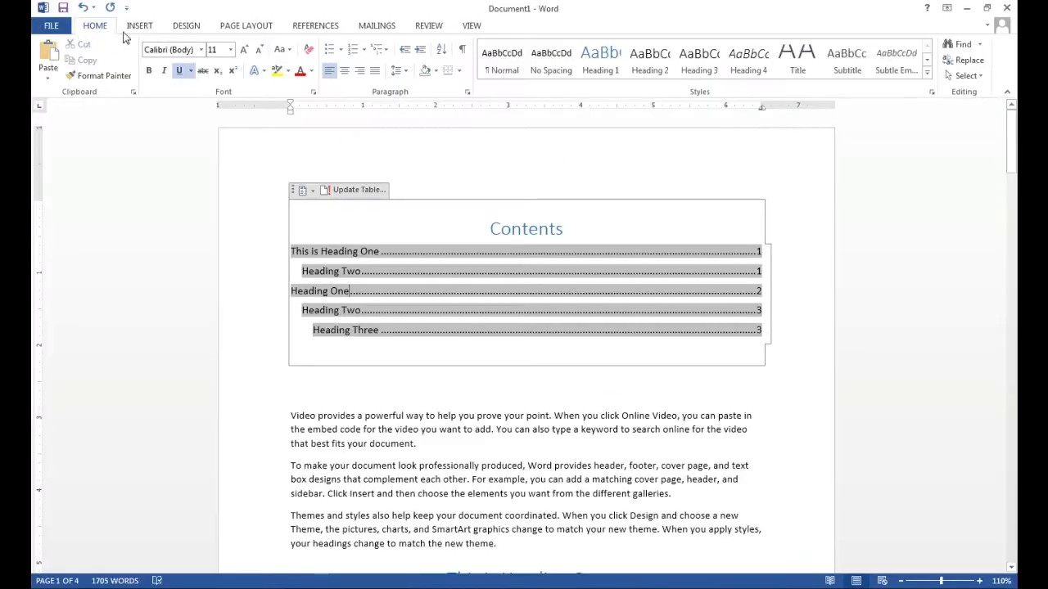
click(316, 26)
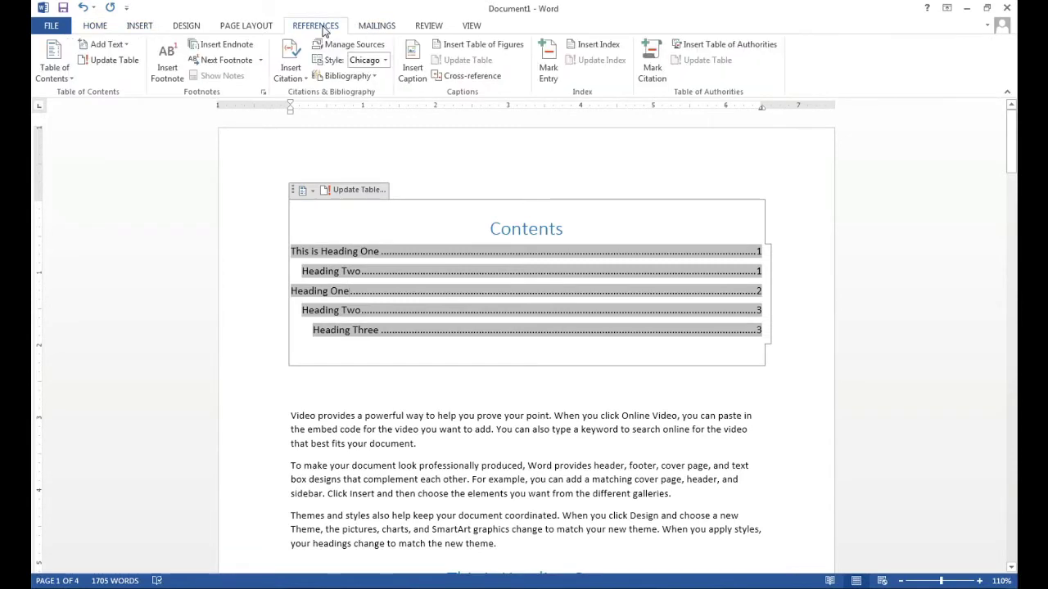
click(136, 64)
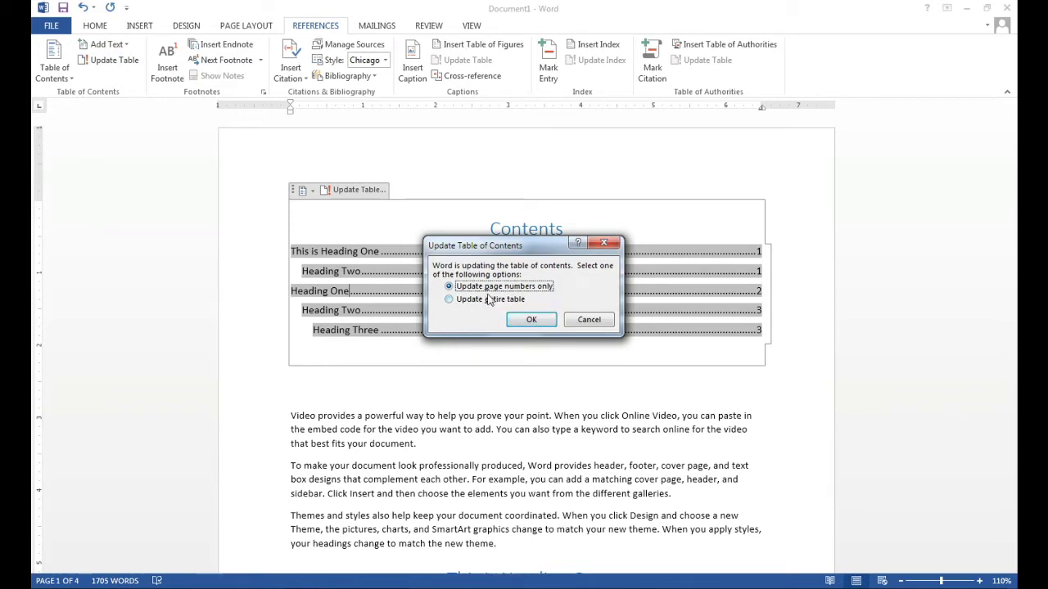
click(460, 301)
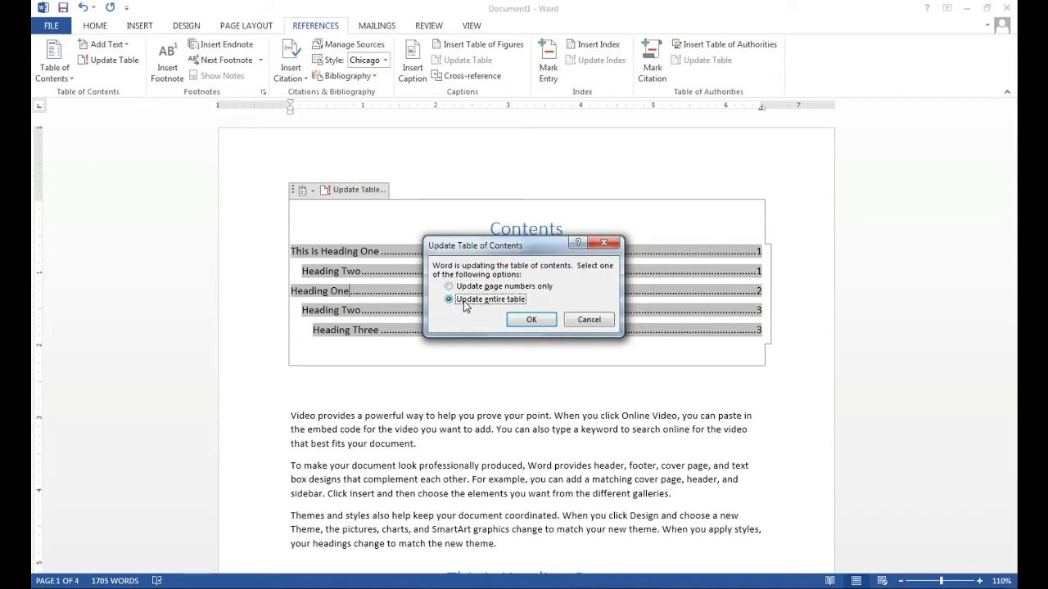
click(530, 320)
double_click(333, 351)
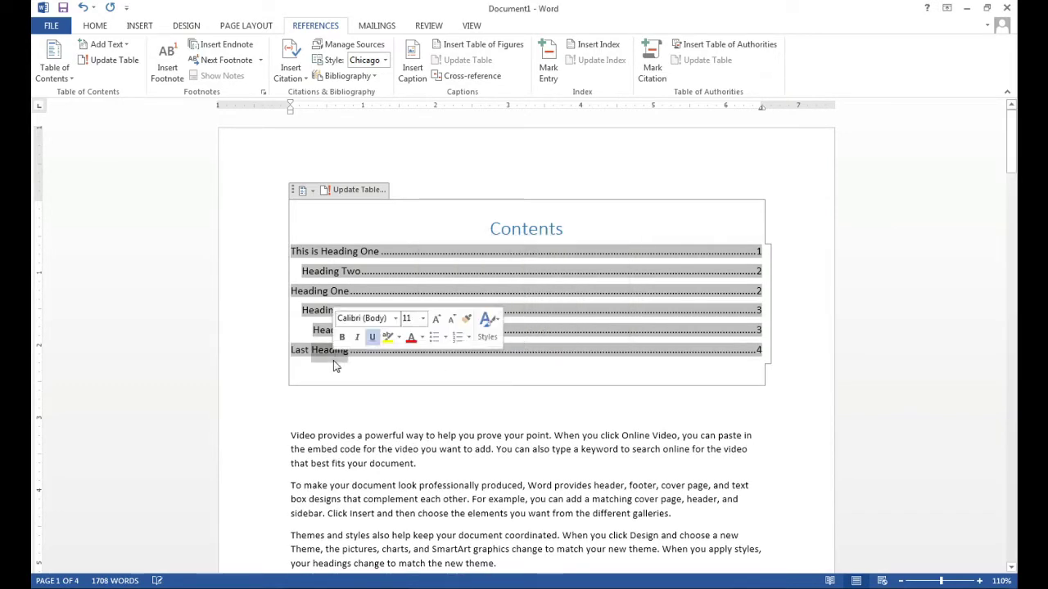
Step: Generate five sample paragraphs with =rand() below Last Heading
scroll(678, 446, down, 5)
scroll(679, 446, down, 5)
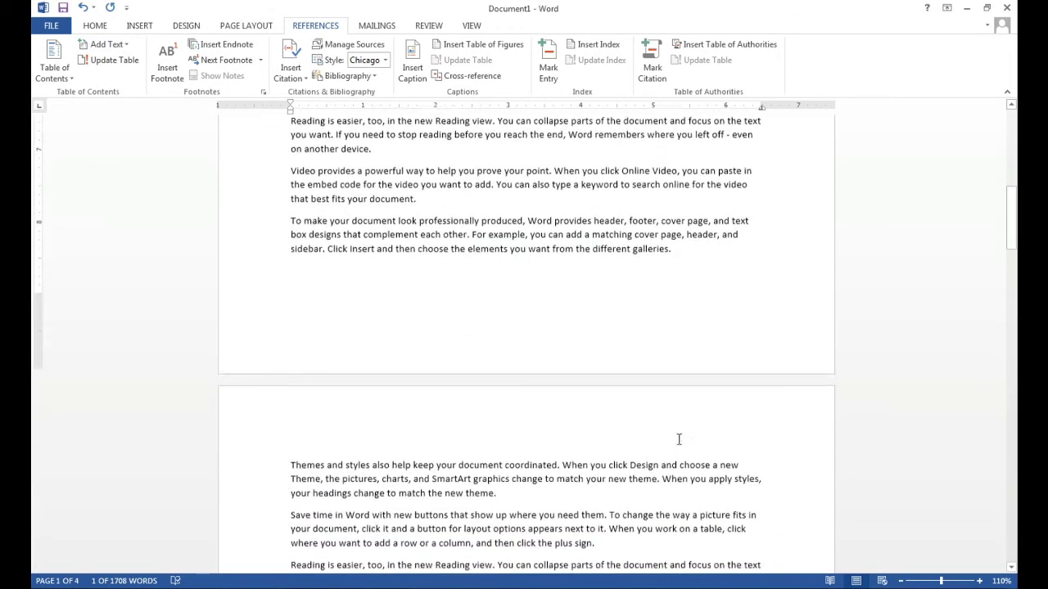
scroll(683, 434, down, 5)
scroll(660, 450, down, 5)
scroll(649, 446, down, 5)
scroll(649, 446, down, 5)
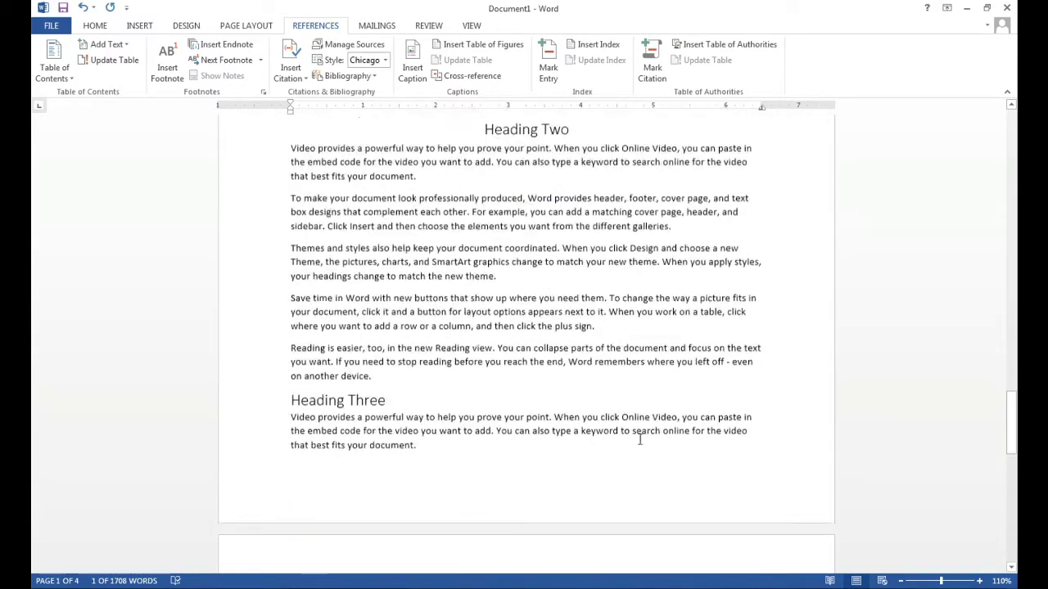
scroll(636, 433, down, 5)
scroll(737, 434, down, 5)
scroll(821, 437, down, 5)
scroll(721, 393, up, 5)
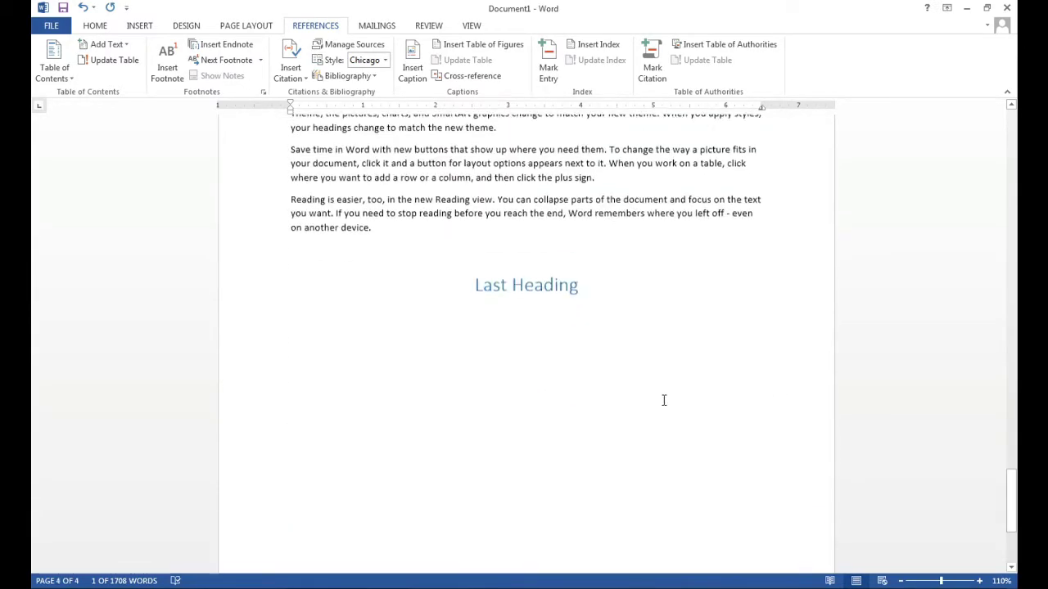
click(659, 311)
scroll(563, 451, up, 5)
scroll(540, 428, up, 6)
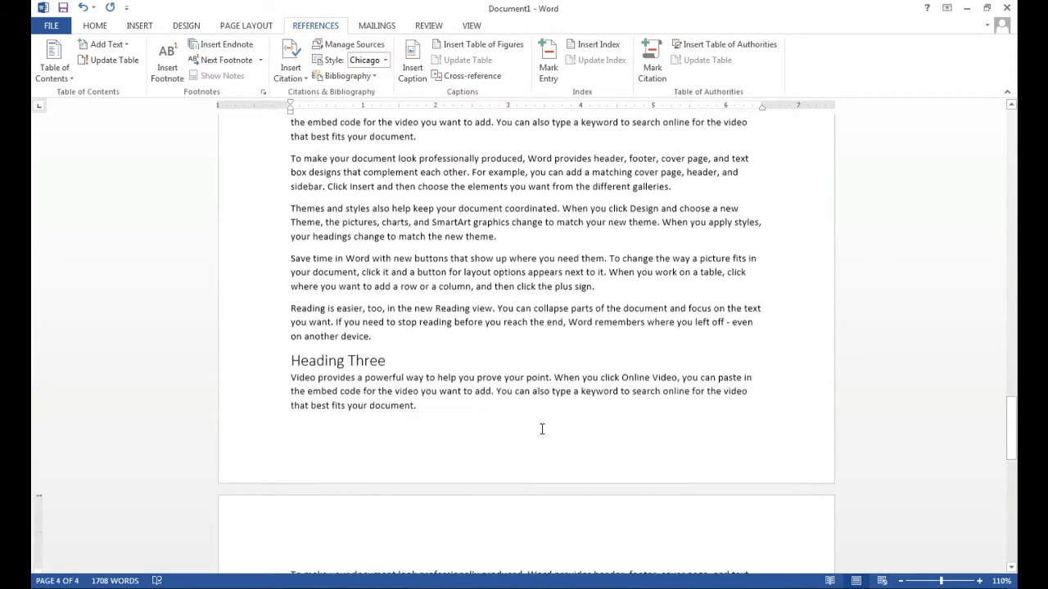
scroll(451, 398, down, 2)
scroll(483, 419, down, 7)
scroll(483, 419, down, 3)
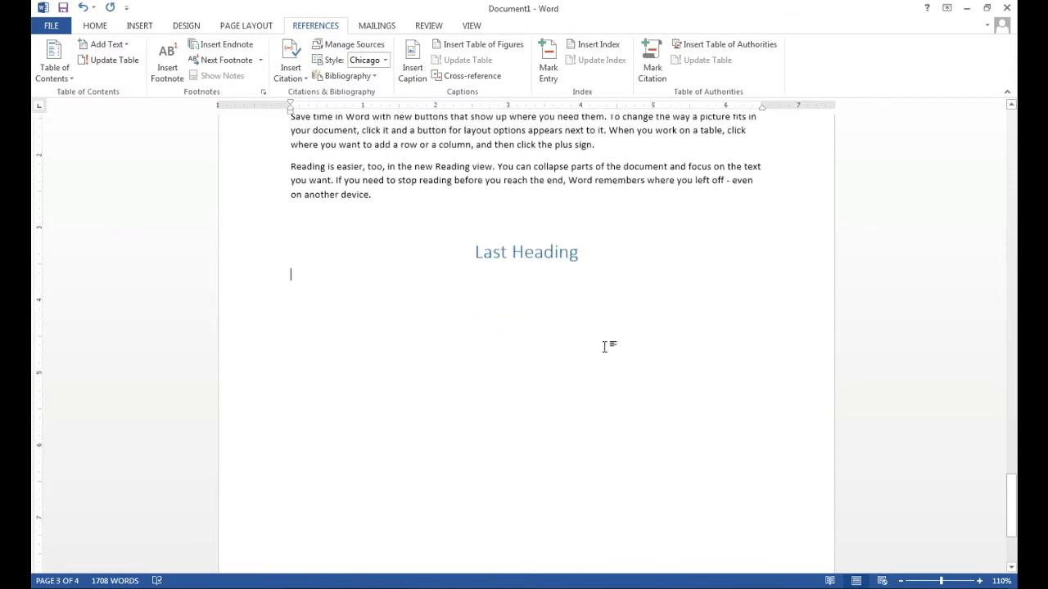
text(=rand()
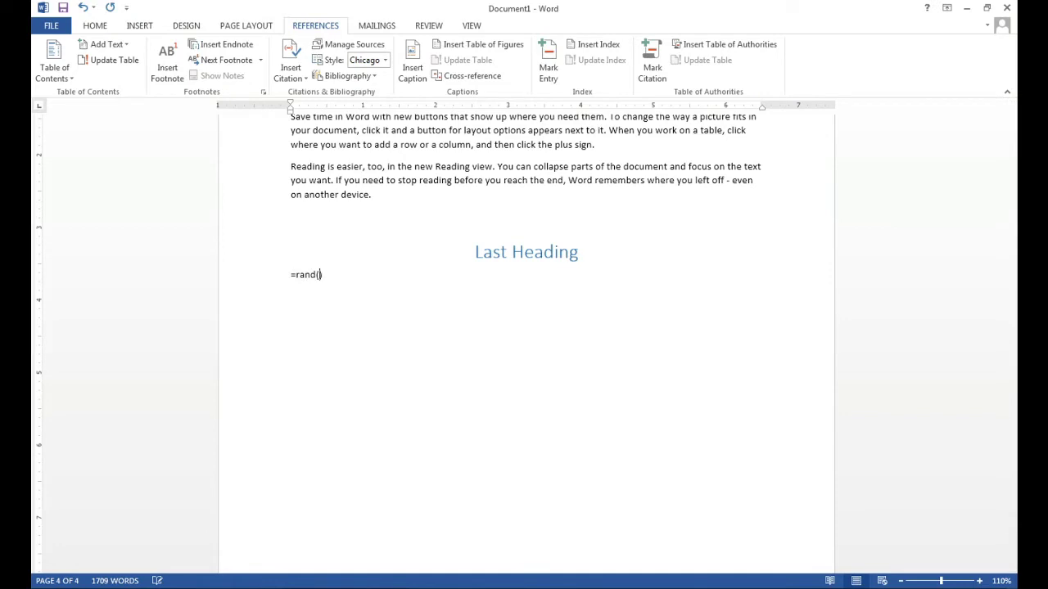
key(Return)
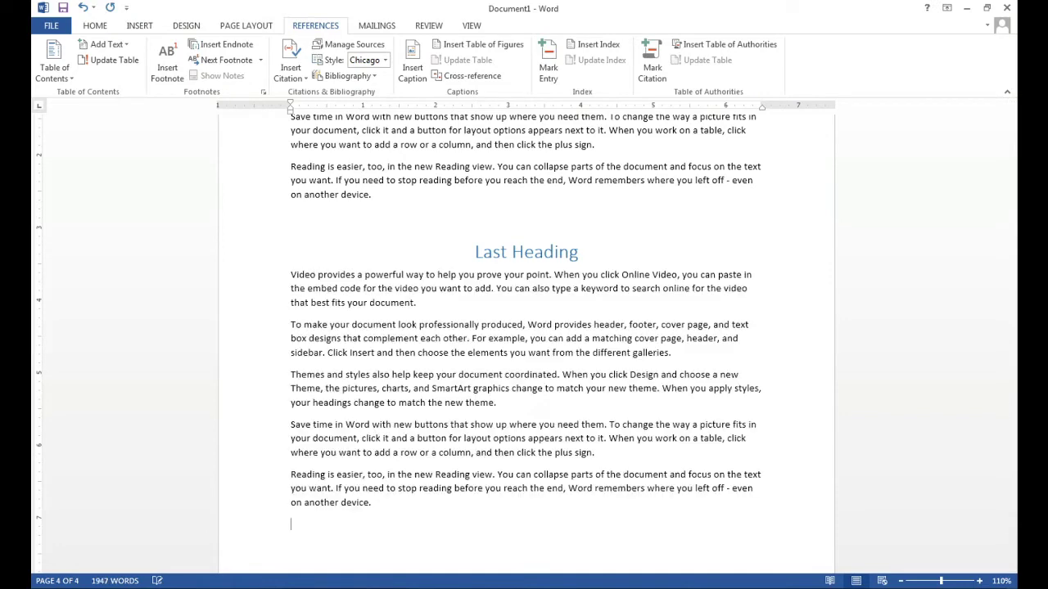
Step: Insert a 'Heading Three' line after the 'plus sign.' paragraph
click(615, 457)
key(Return)
text(Heading Three)
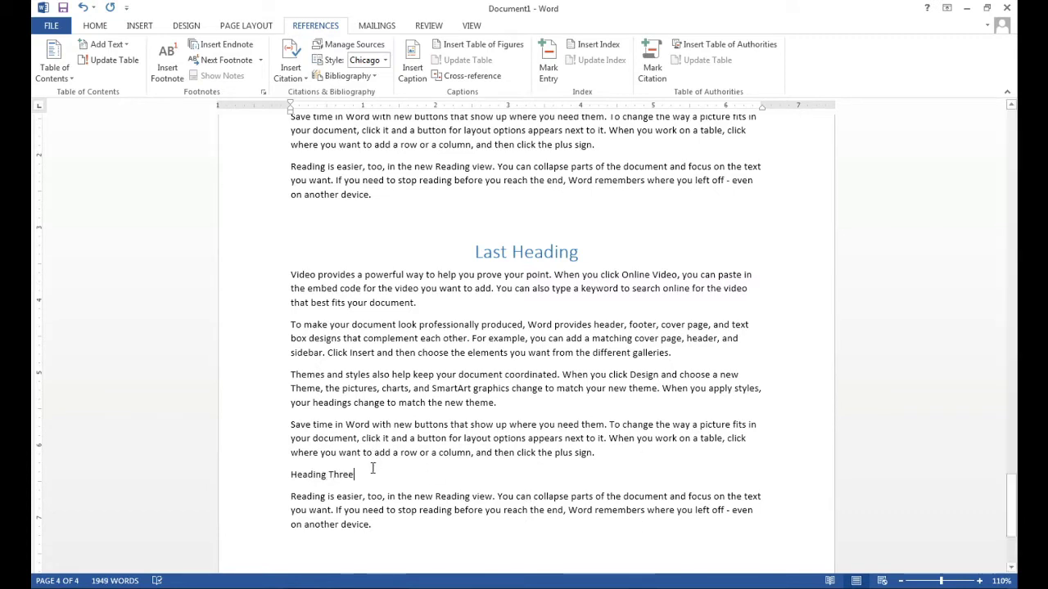
drag(355, 475, 287, 474)
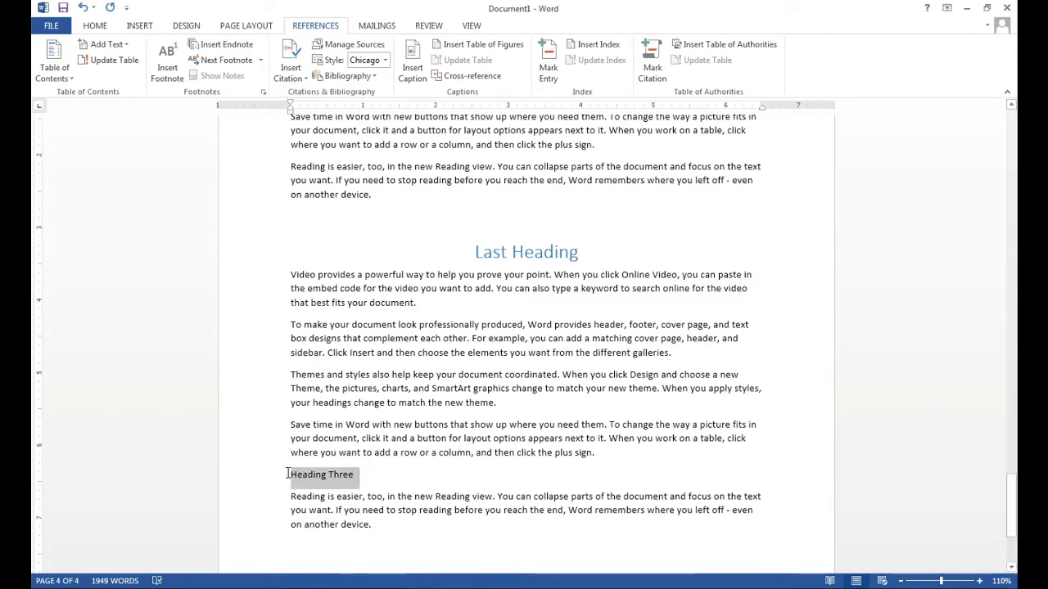
Step: Mark the Heading Three line as a Level 2 contents entry via Add Text
click(121, 47)
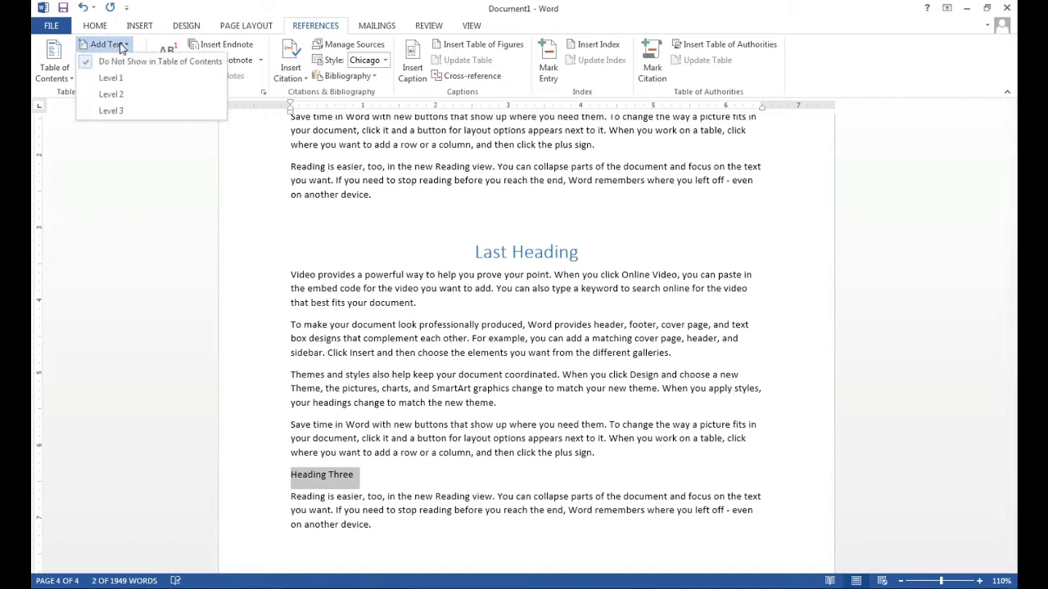
click(134, 95)
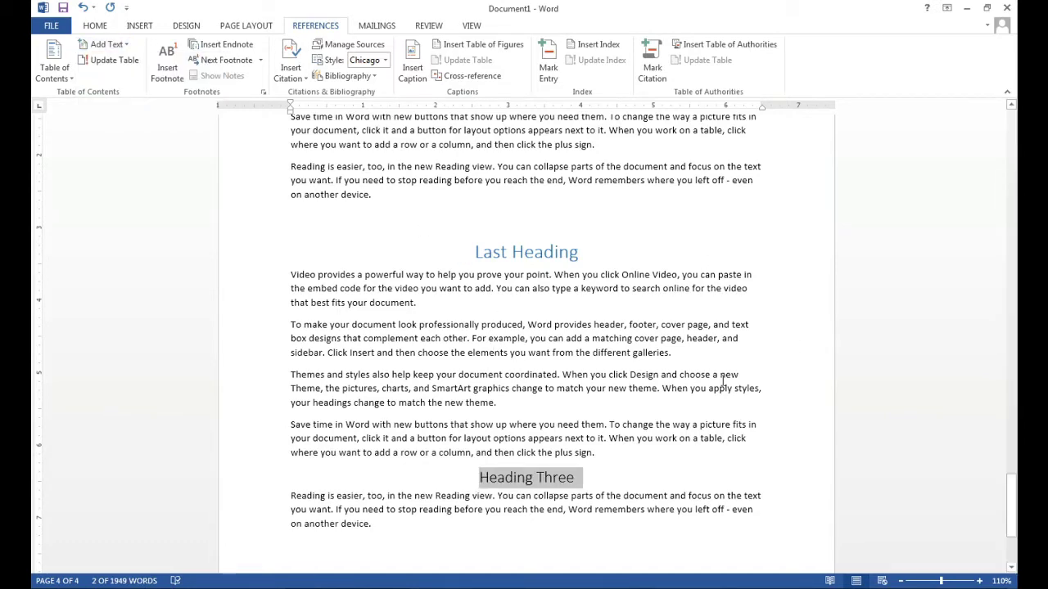
scroll(722, 382, up, 5)
scroll(723, 382, up, 5)
scroll(722, 382, up, 5)
scroll(722, 383, up, 5)
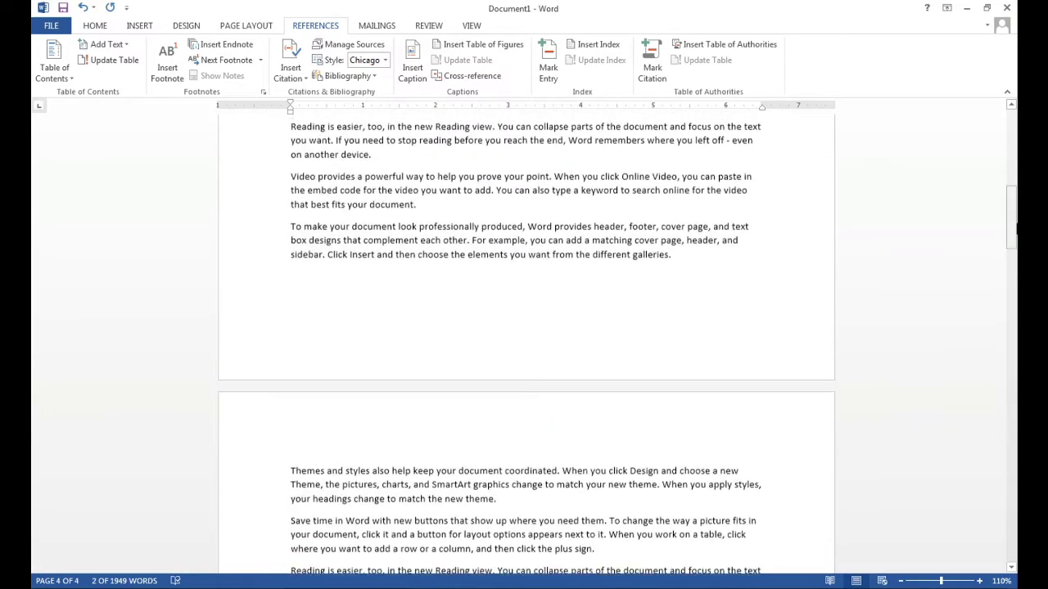
drag(1011, 217, 1011, 139)
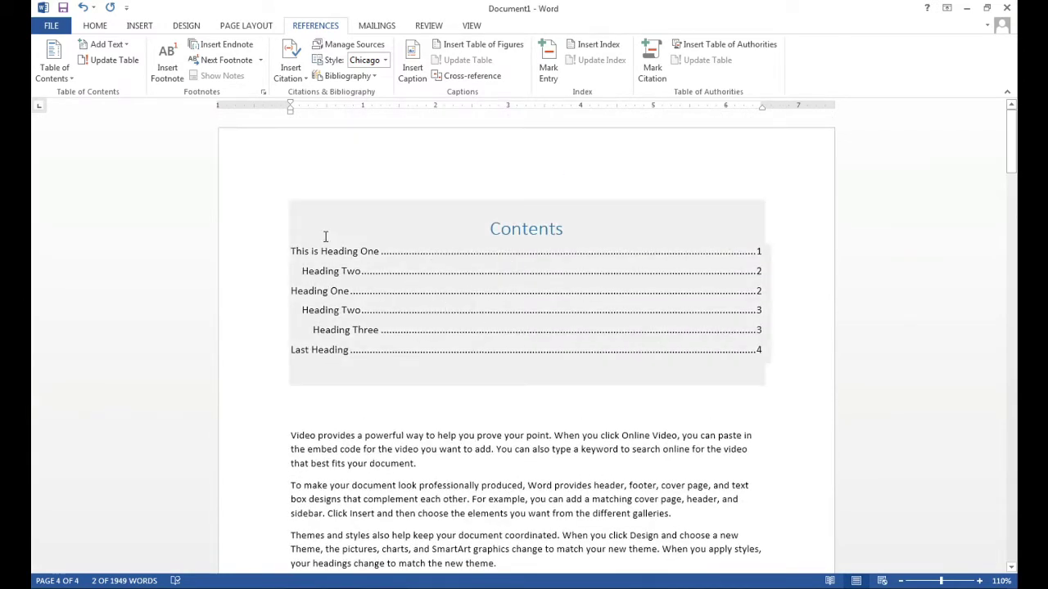
Step: Rebuild the entire table of contents so Heading Three appears under Last Heading on page 4
click(335, 193)
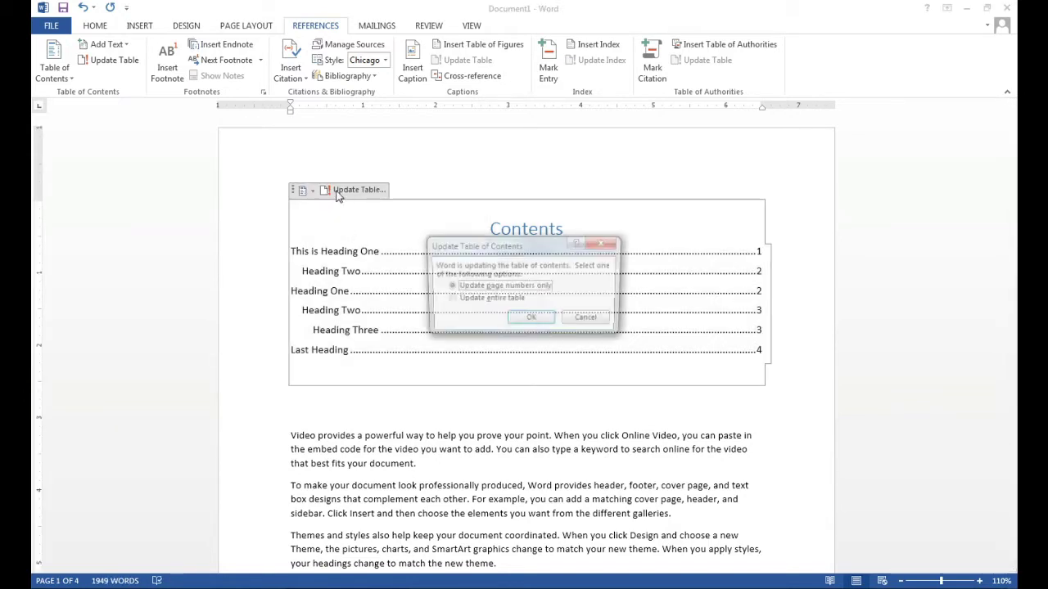
click(456, 300)
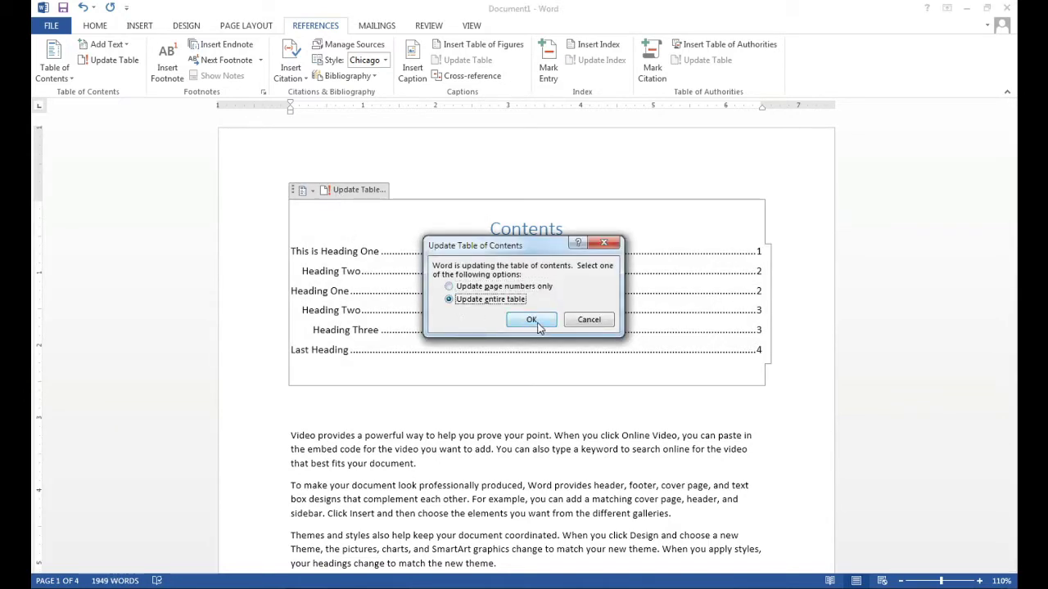
click(532, 320)
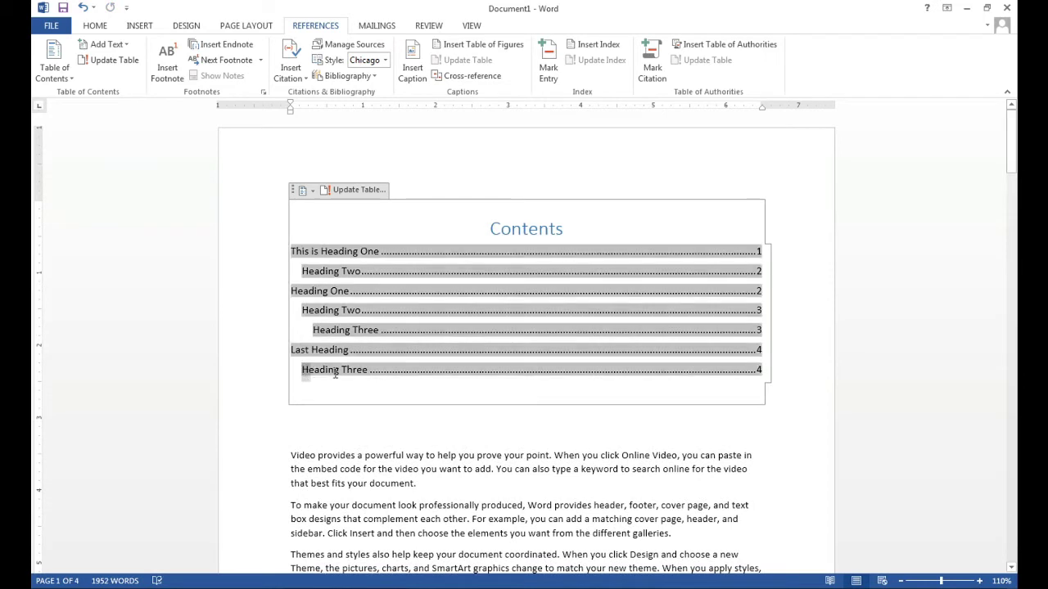
drag(335, 374, 367, 371)
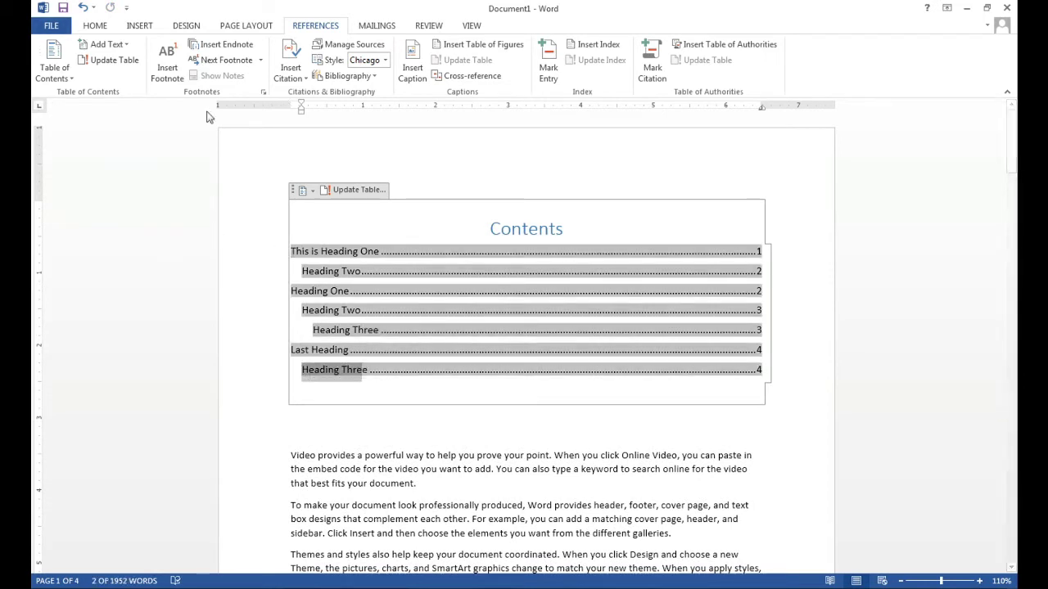
Step: Undo the contents update that added Heading Three, then select the 'To make your document…' paragraph
key(ctrl+z)
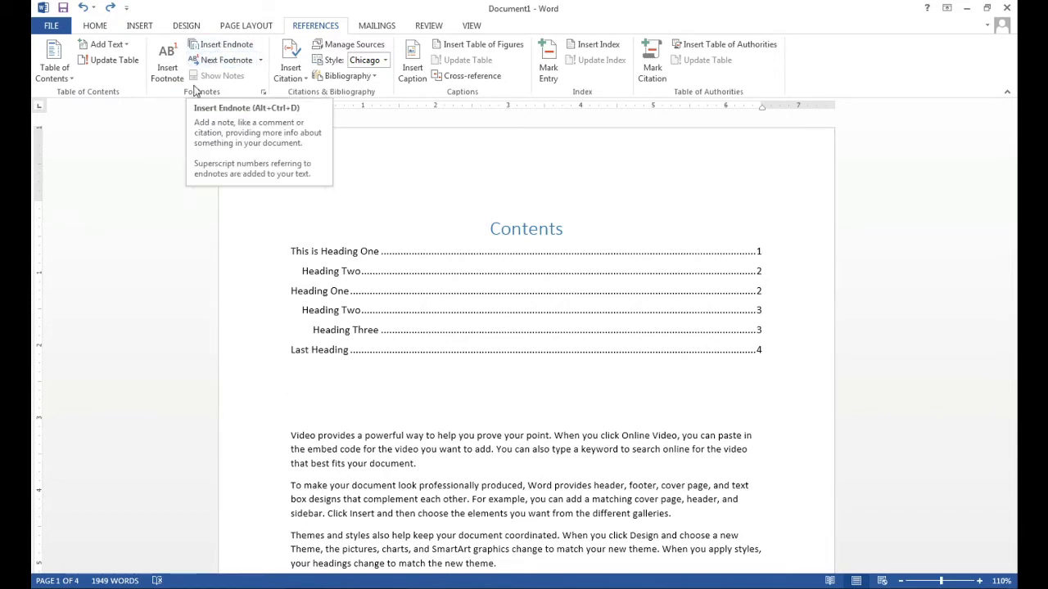
click(221, 46)
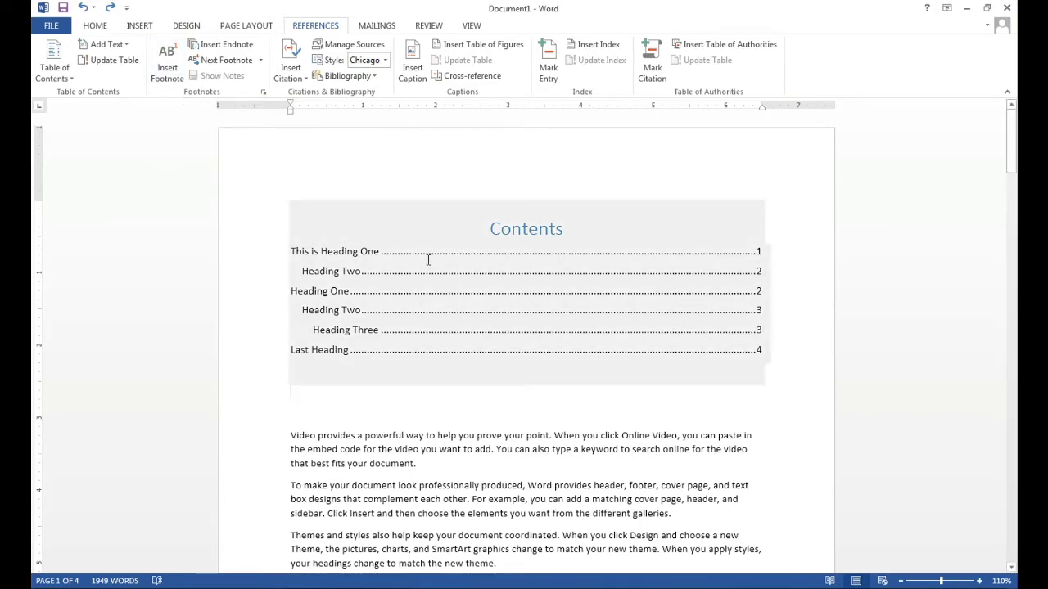
scroll(482, 297, down, 3)
drag(690, 379, 291, 350)
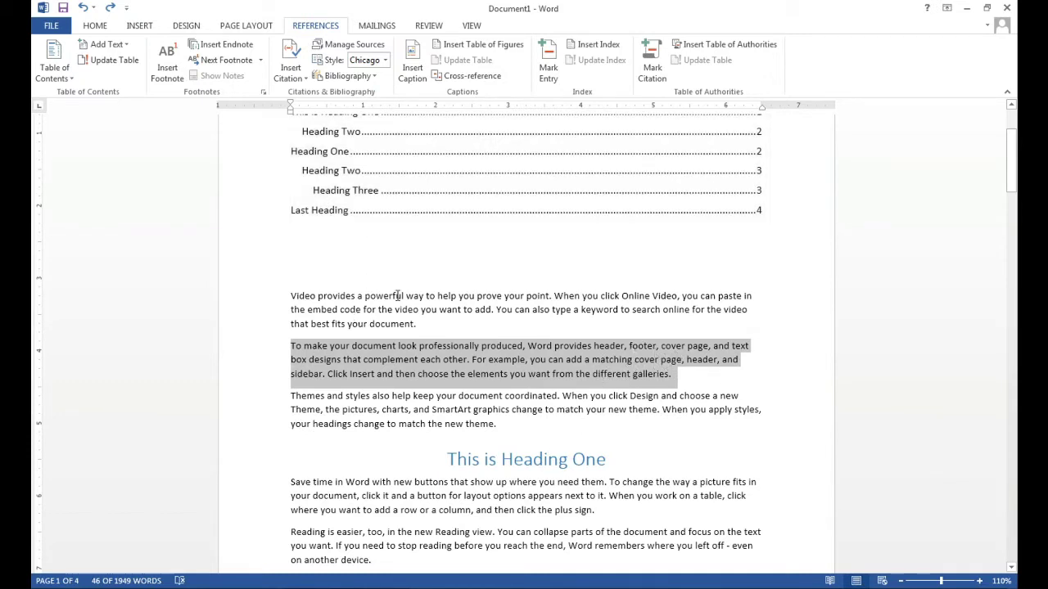
Step: Insert footnote 1 after the 'different galleries' paragraph, reading 'This is Written by' plus the author's name
click(166, 72)
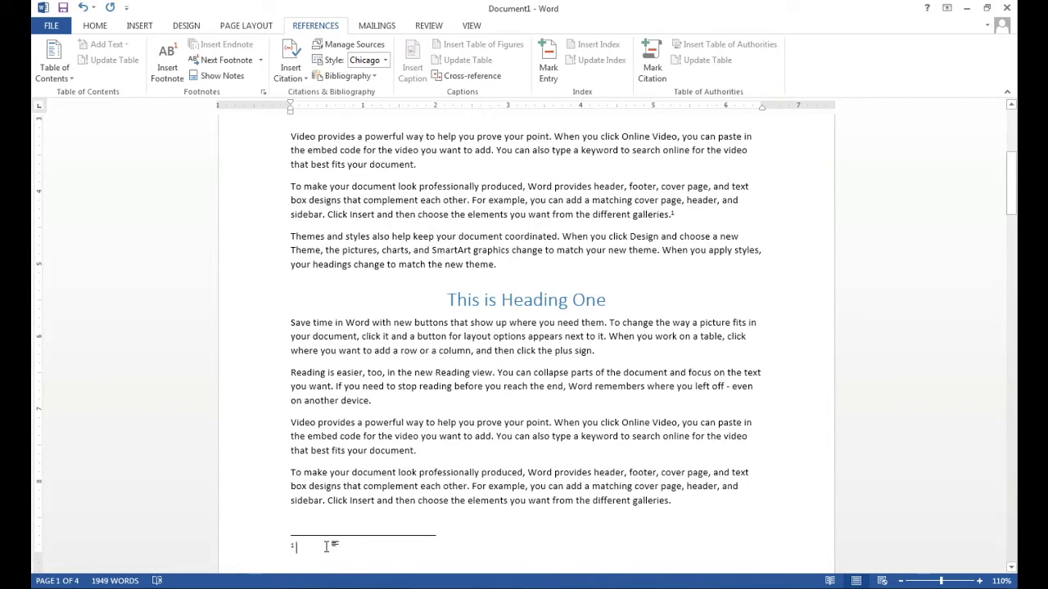
text(This is )
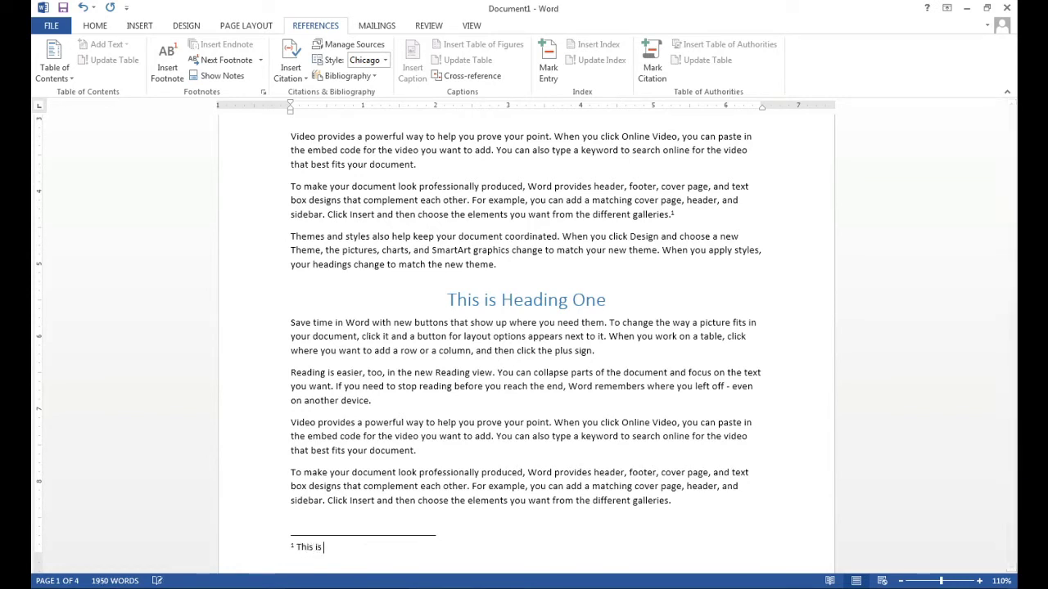
text(Written by John Doe)
scroll(438, 444, up, 4)
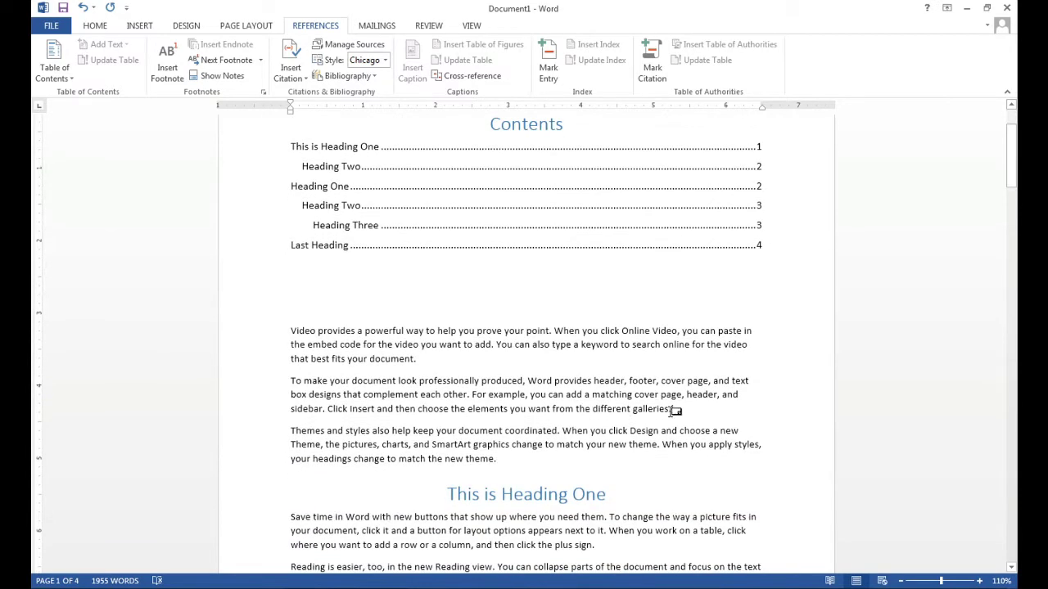
mouse_move(673, 411)
Step: Add an endnote after the 'Save time' paragraph stating who wrote the text
scroll(499, 337, down, 1)
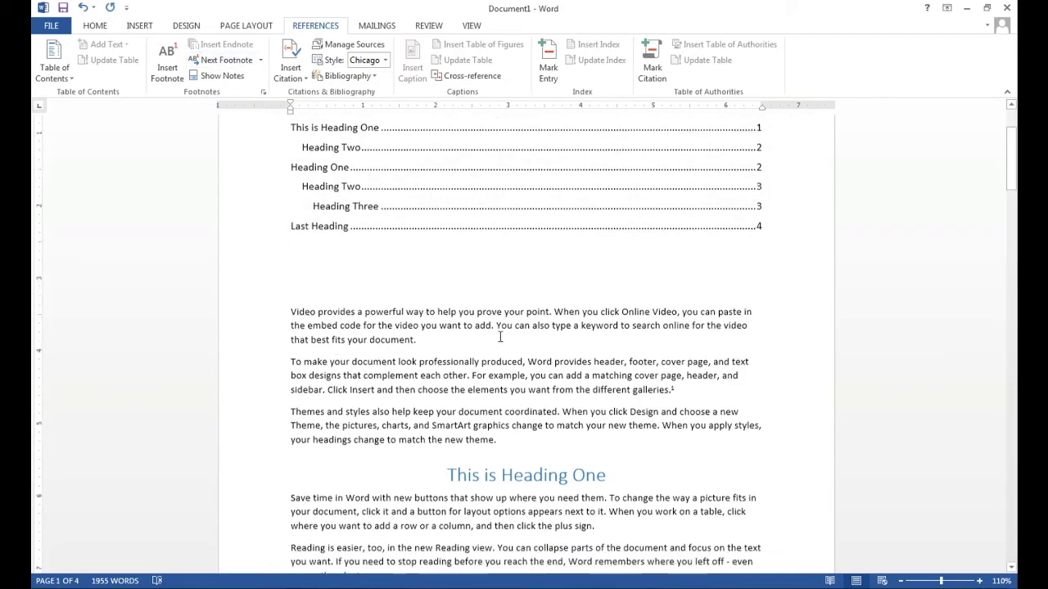
scroll(507, 344, down, 3)
scroll(524, 352, down, 4)
scroll(540, 364, down, 5)
scroll(565, 381, down, 5)
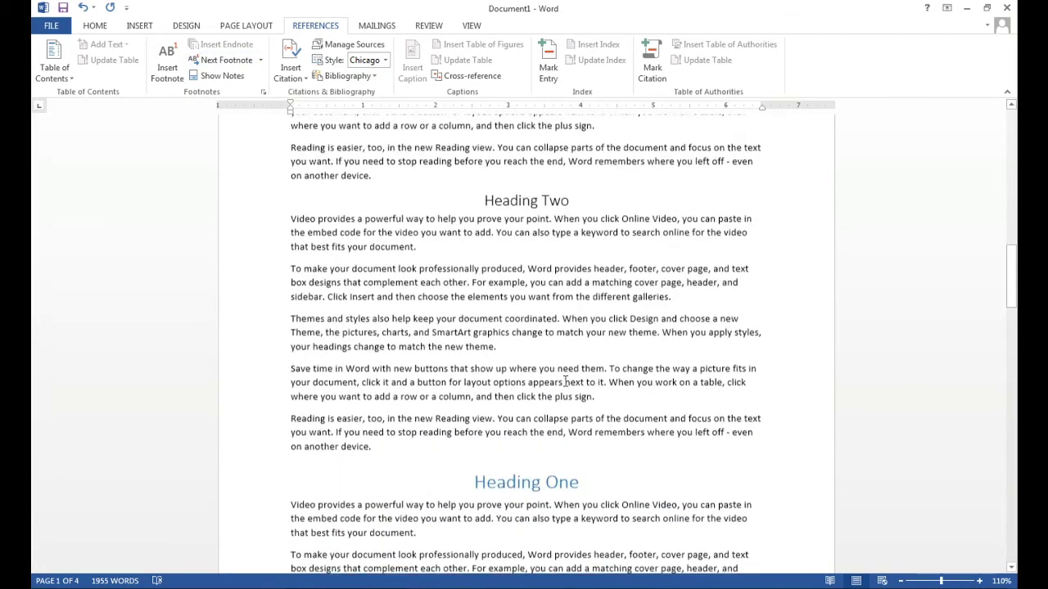
scroll(573, 360, up, 4)
drag(595, 290, 291, 214)
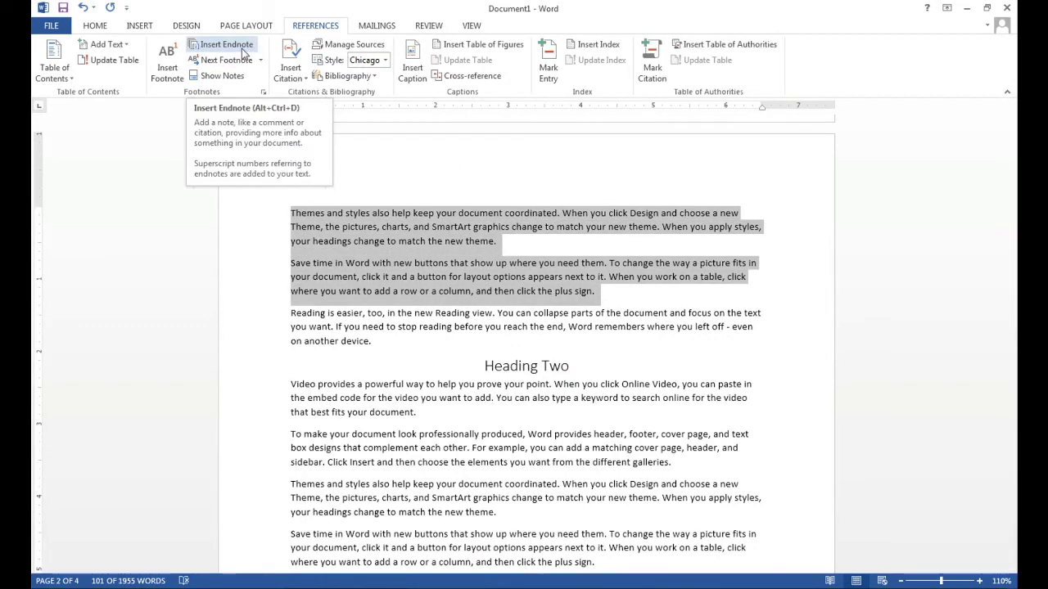
click(242, 48)
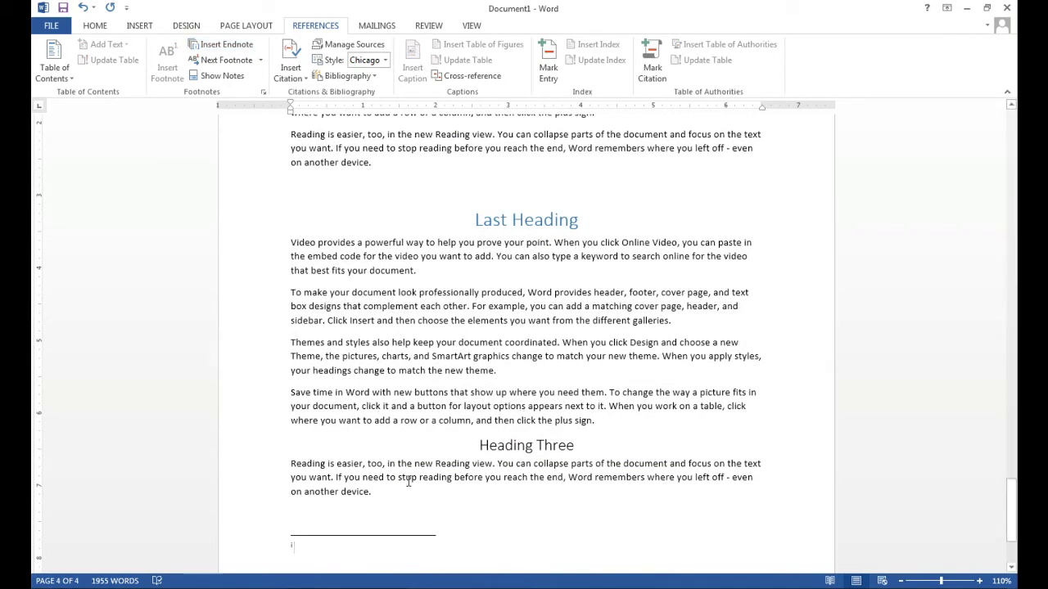
text(This is Written by Mark)
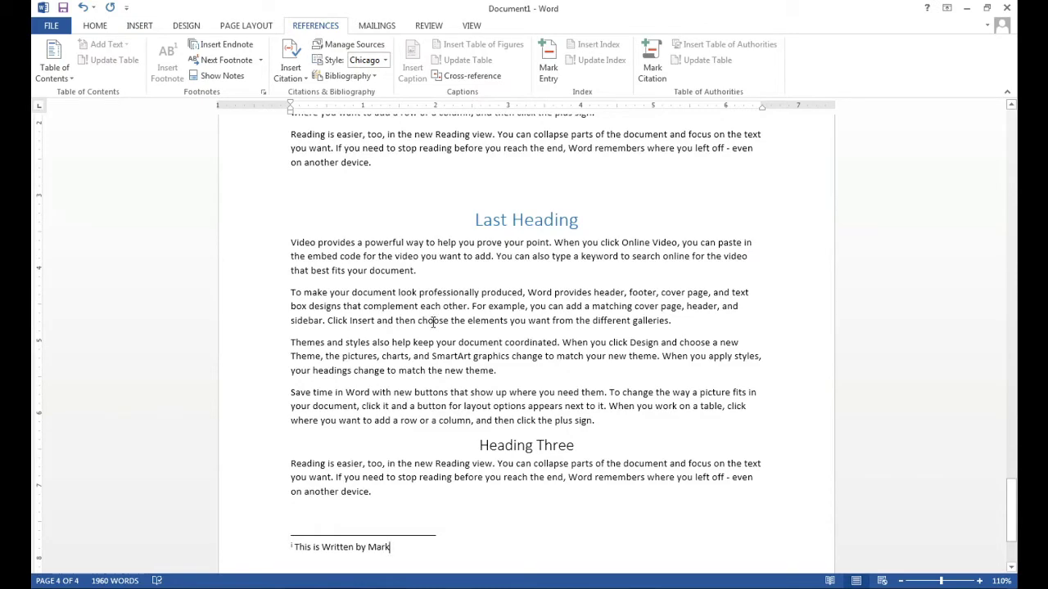
scroll(977, 321, up, 15)
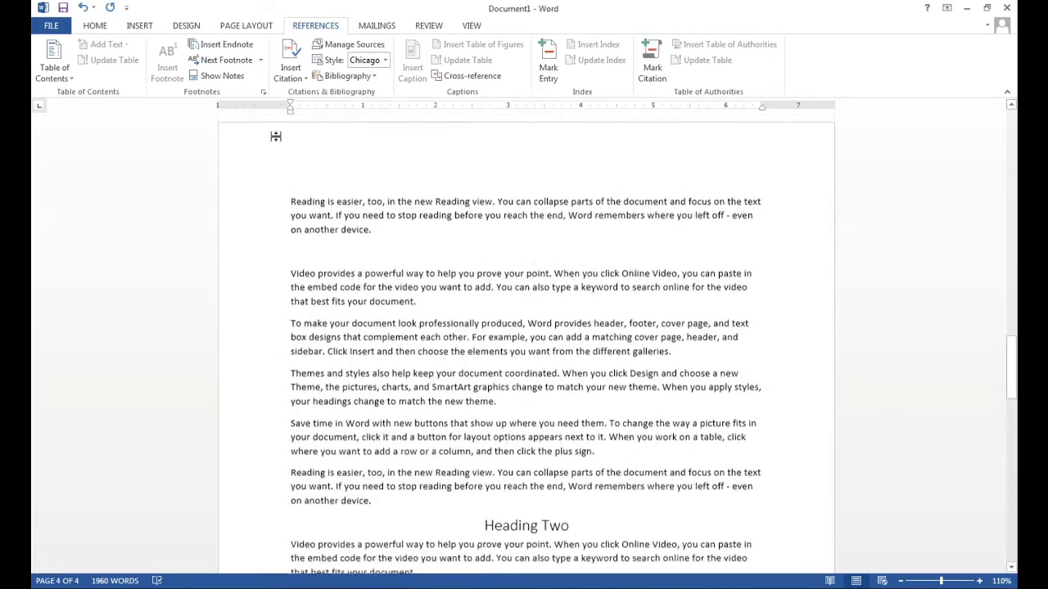
Step: Jump from the endnote back to its reference, then to the previous footnote
click(221, 76)
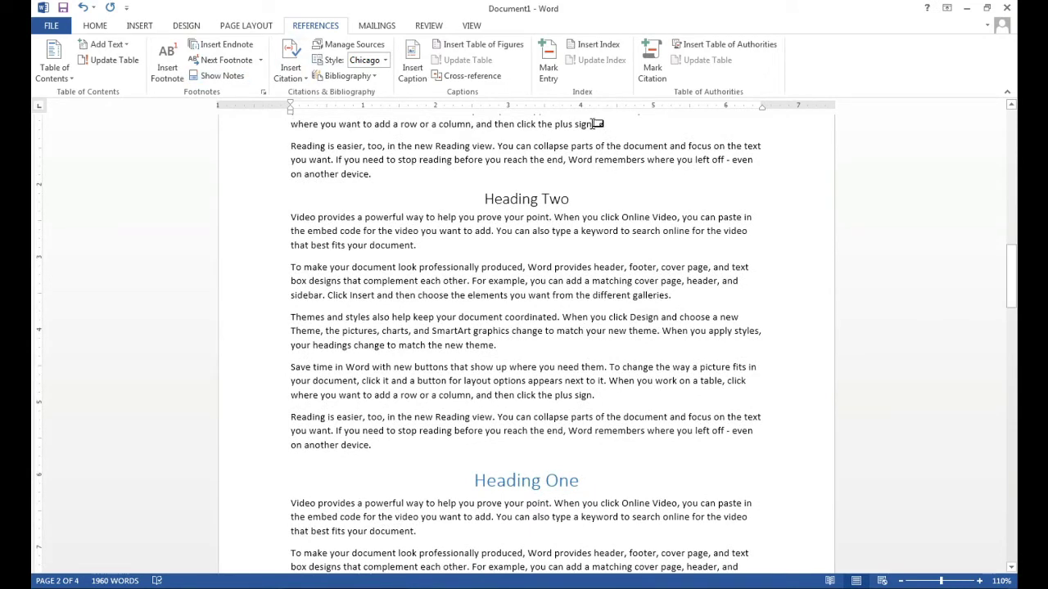
mouse_move(595, 124)
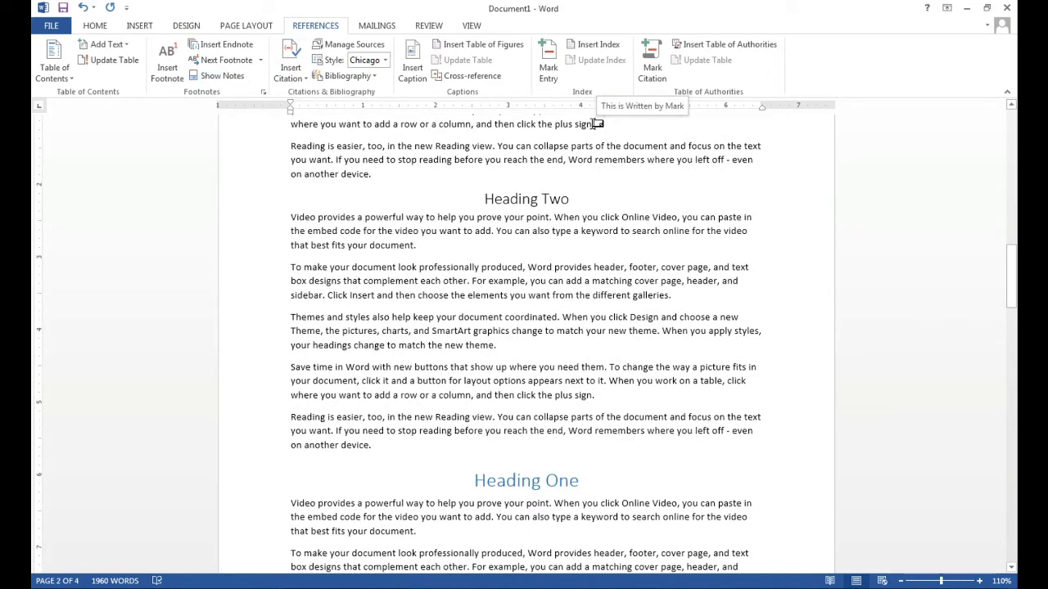
key(ctrl+z)
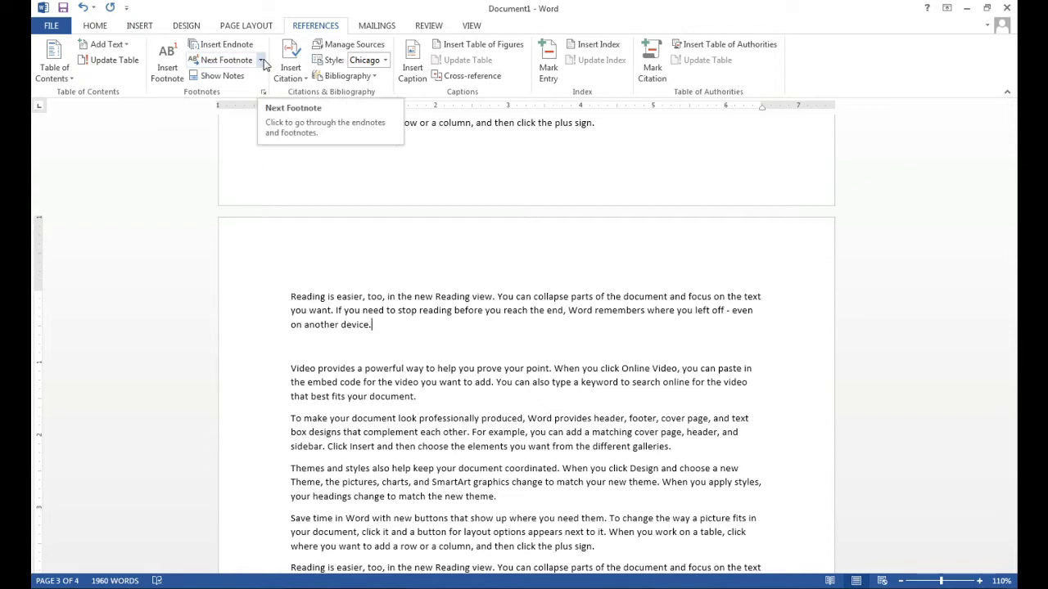
click(262, 61)
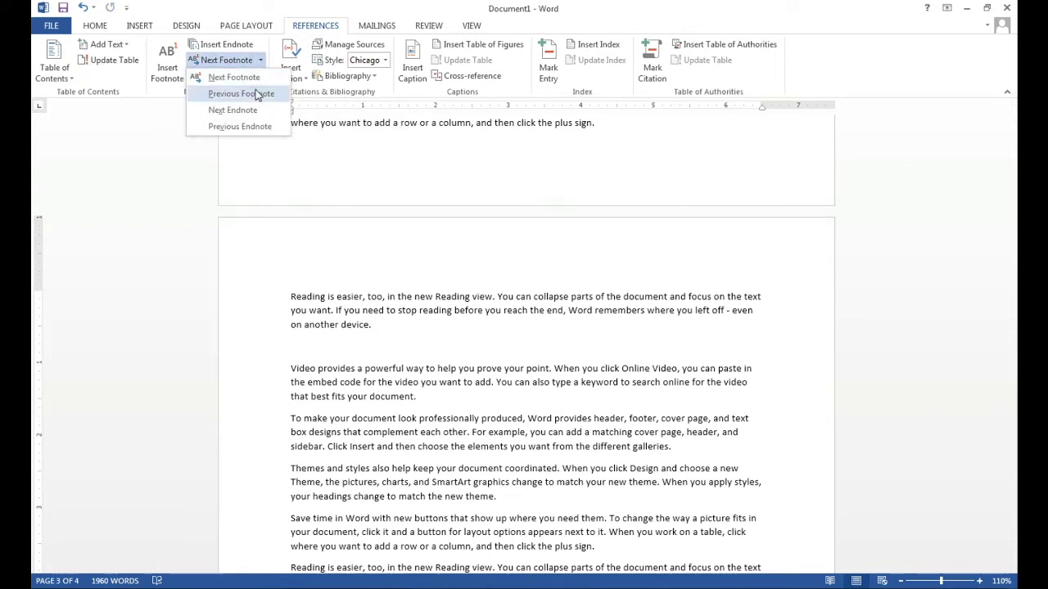
click(253, 81)
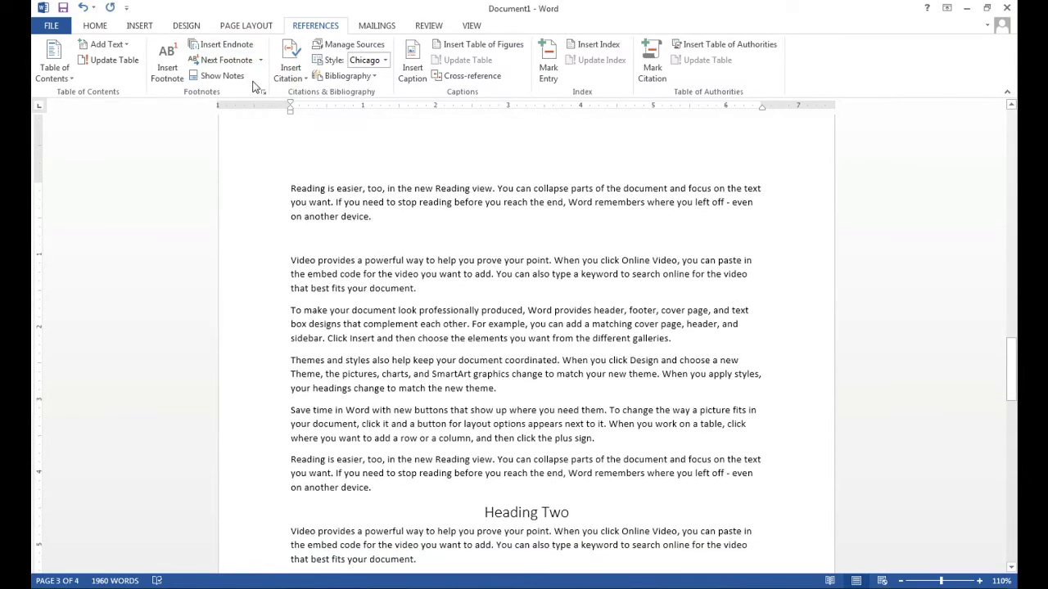
Step: From the document start, jump to the next footnote, then to the endnote reference on page 2
scroll(434, 254, up, 8)
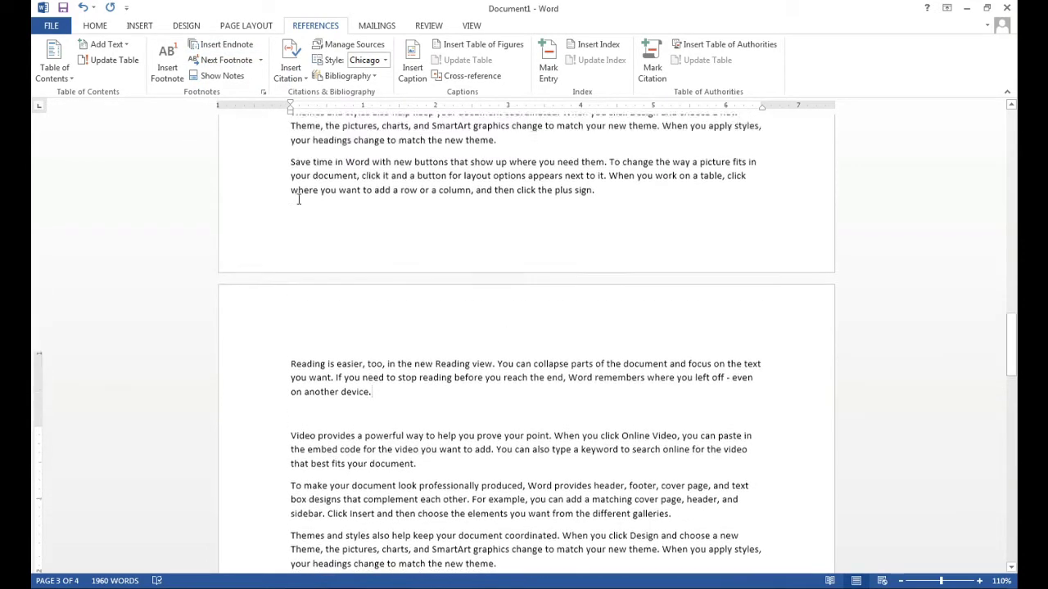
scroll(246, 122, up, 2)
scroll(680, 283, up, 10)
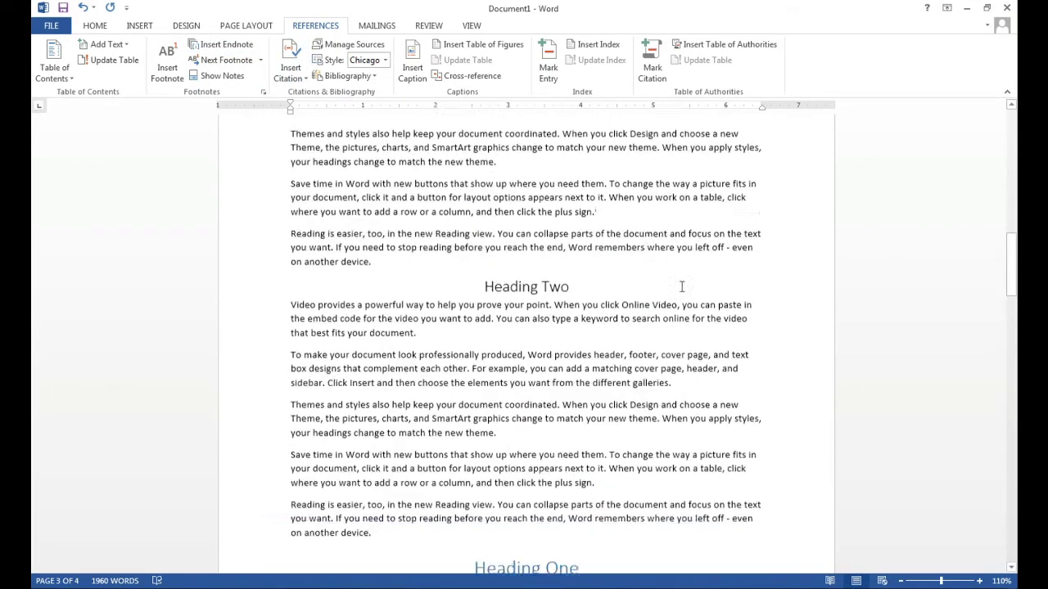
scroll(664, 295, up, 10)
scroll(666, 294, up, 10)
scroll(666, 294, up, 4)
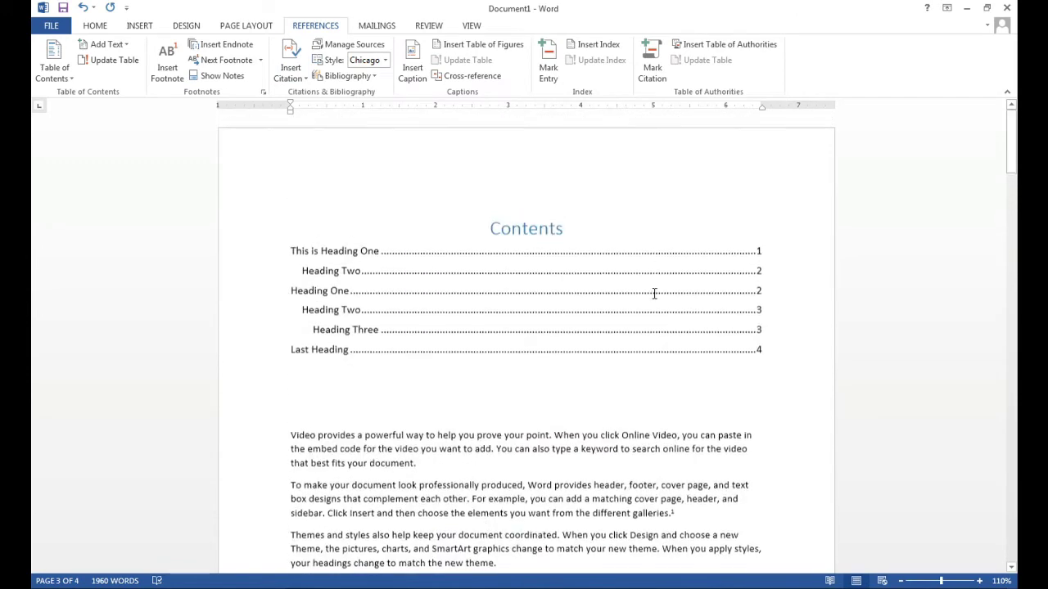
click(437, 417)
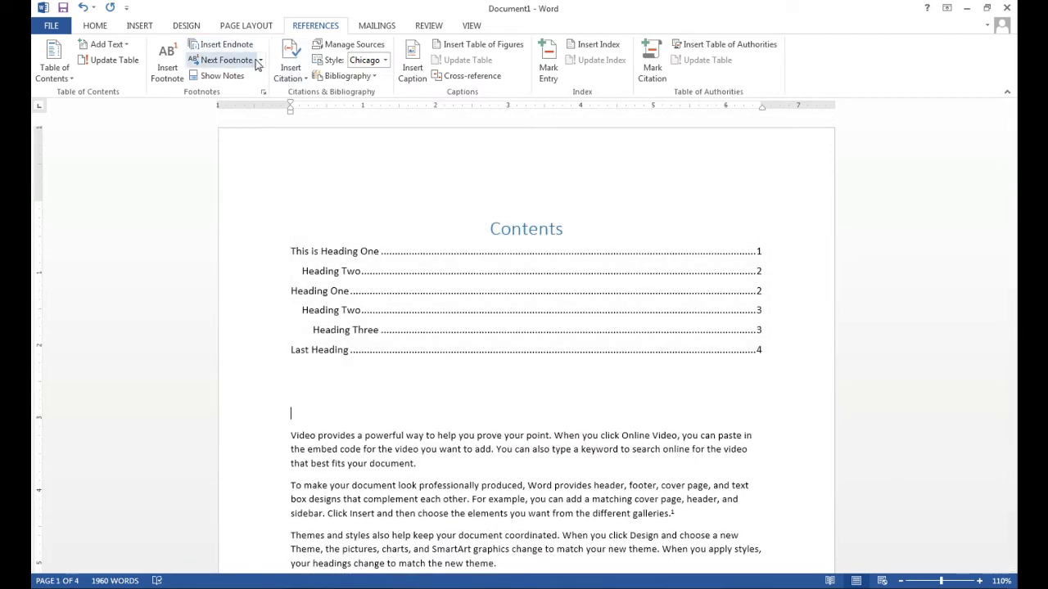
click(252, 61)
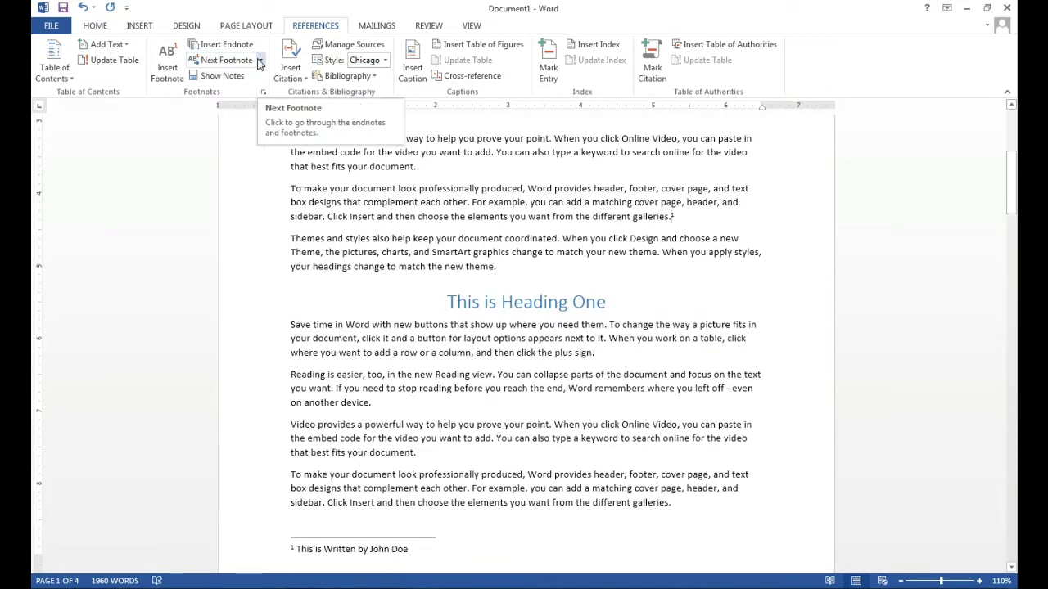
click(261, 63)
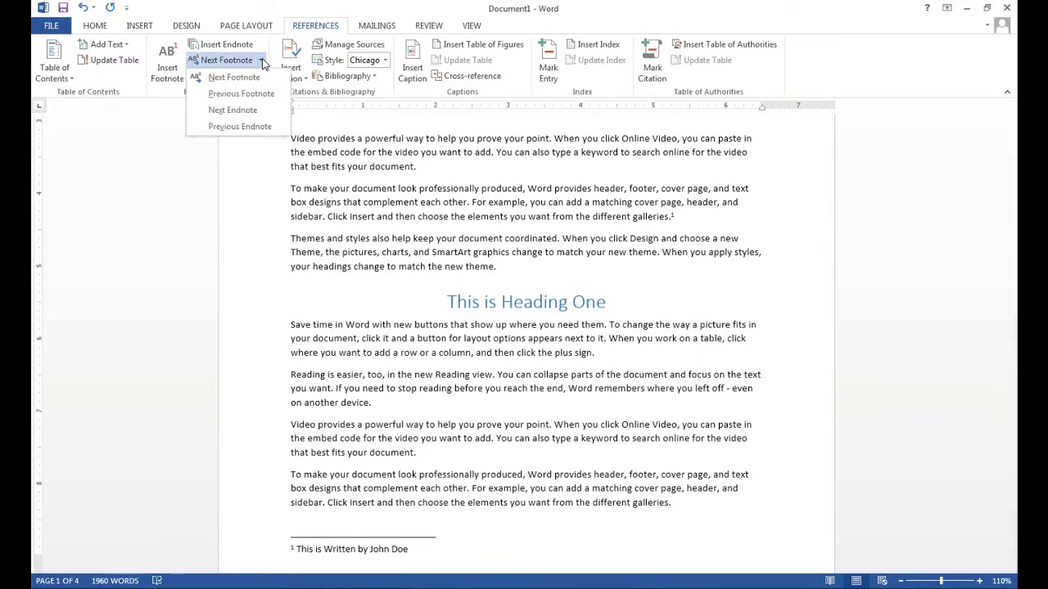
click(262, 114)
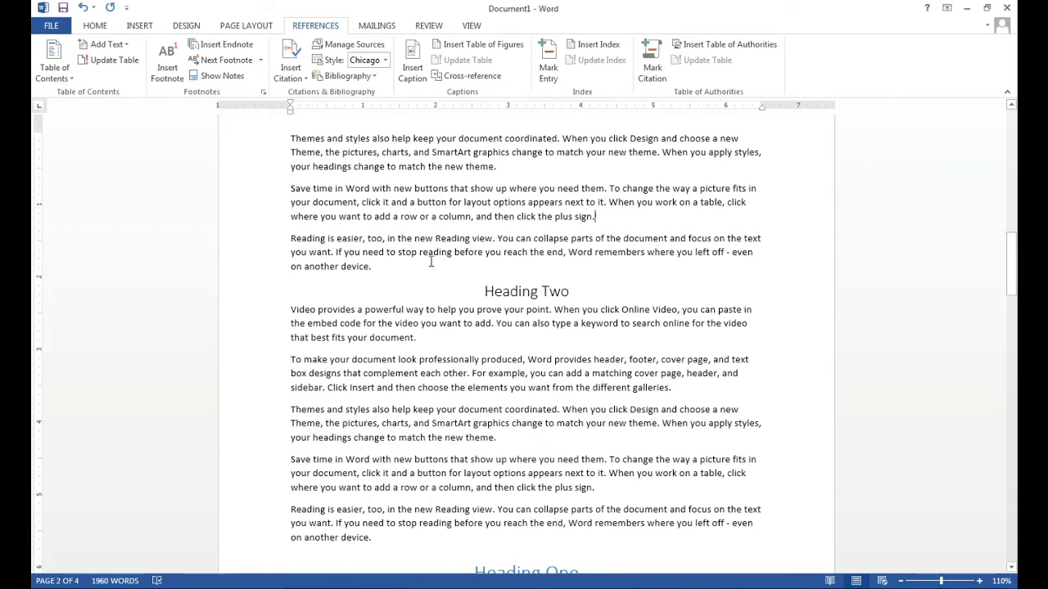
Step: Select the 'Save time in Word…' paragraph beneath This is Heading One on page 1
key(ctrl+alt+f)
drag(700, 388, 330, 361)
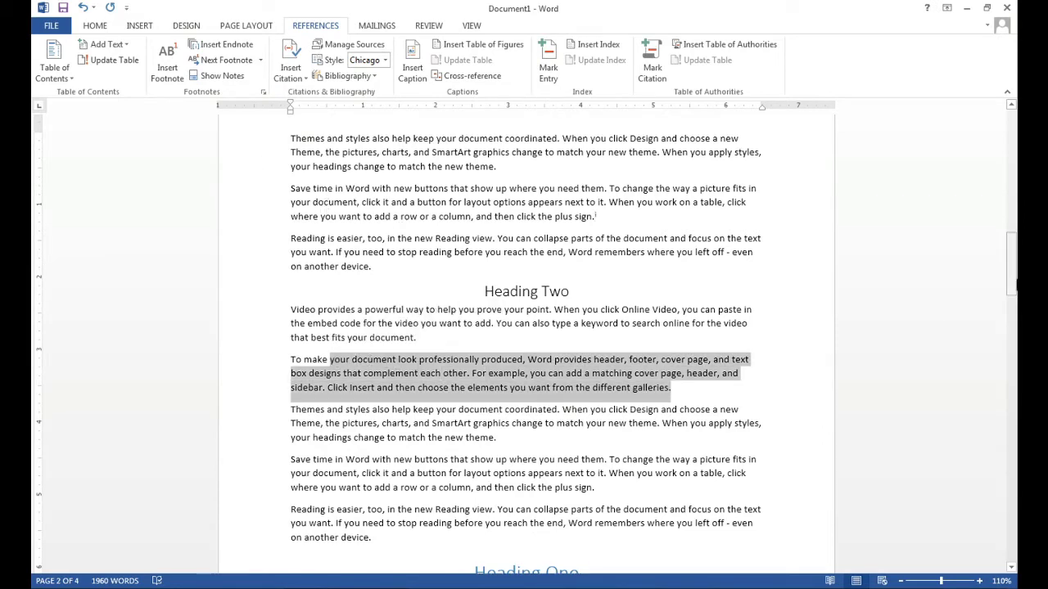
scroll(330, 360, up, 10)
drag(1012, 203, 1011, 174)
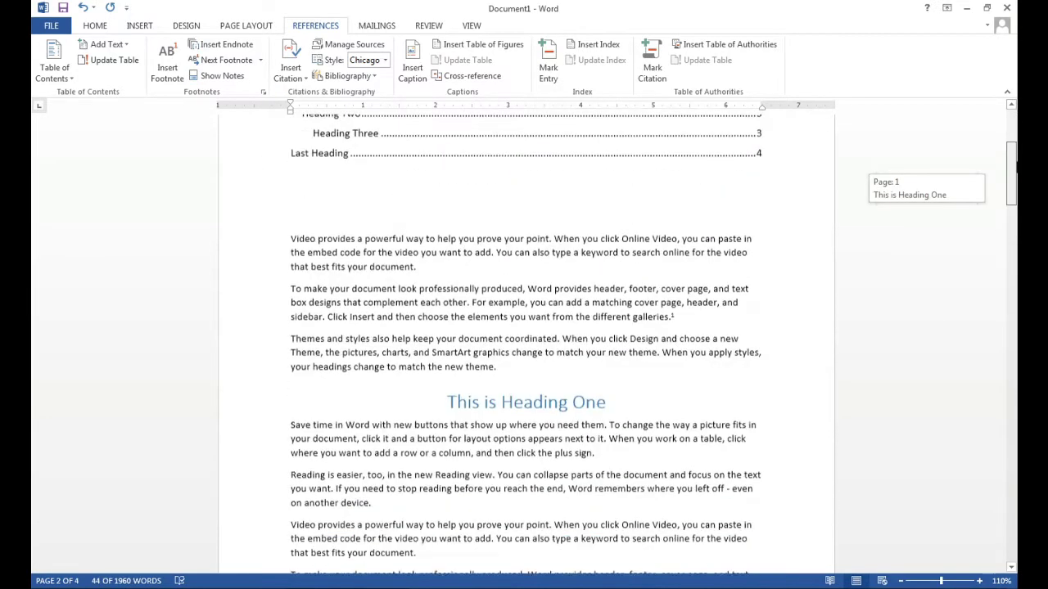
drag(598, 415, 299, 385)
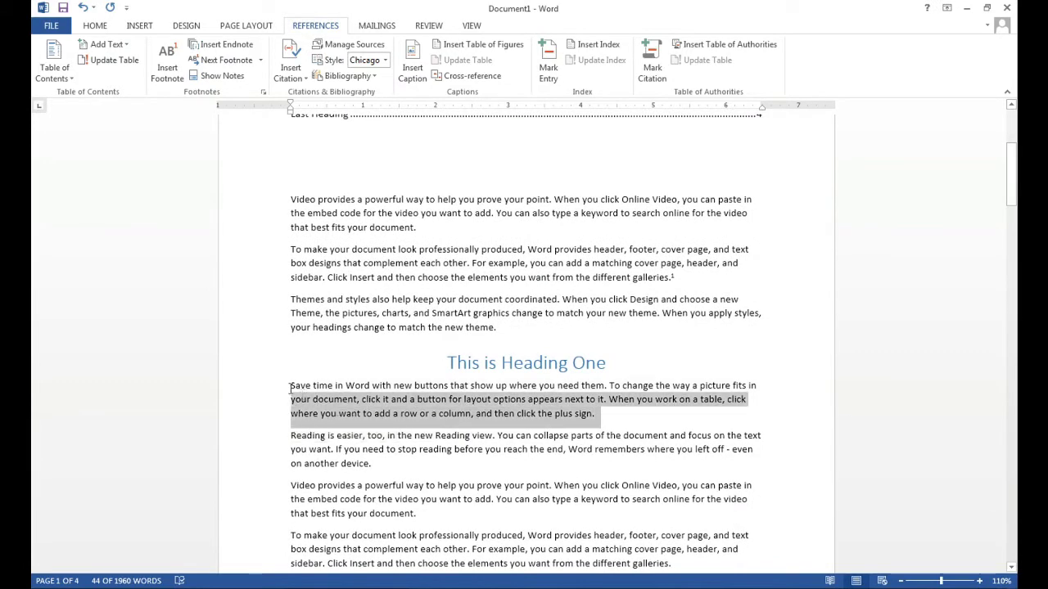
Step: Start a new Book source for a citation and enter the author's name
click(300, 84)
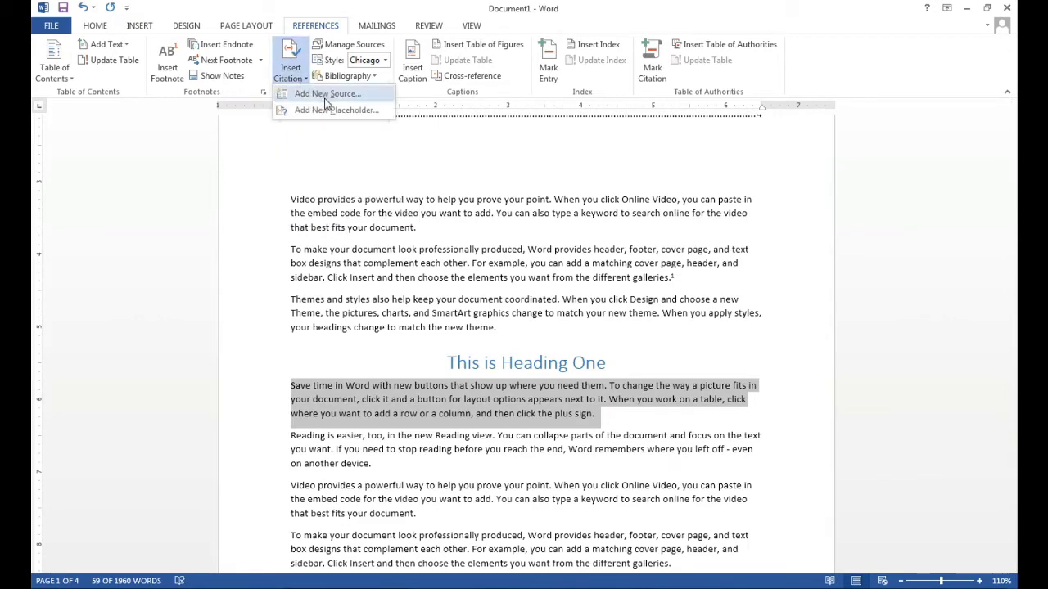
click(326, 95)
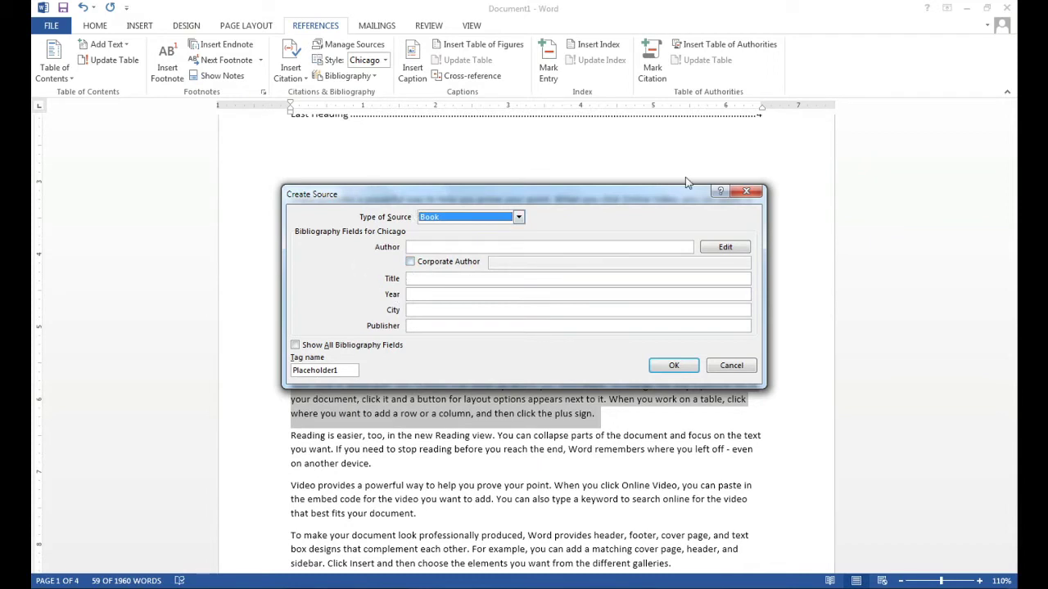
click(518, 218)
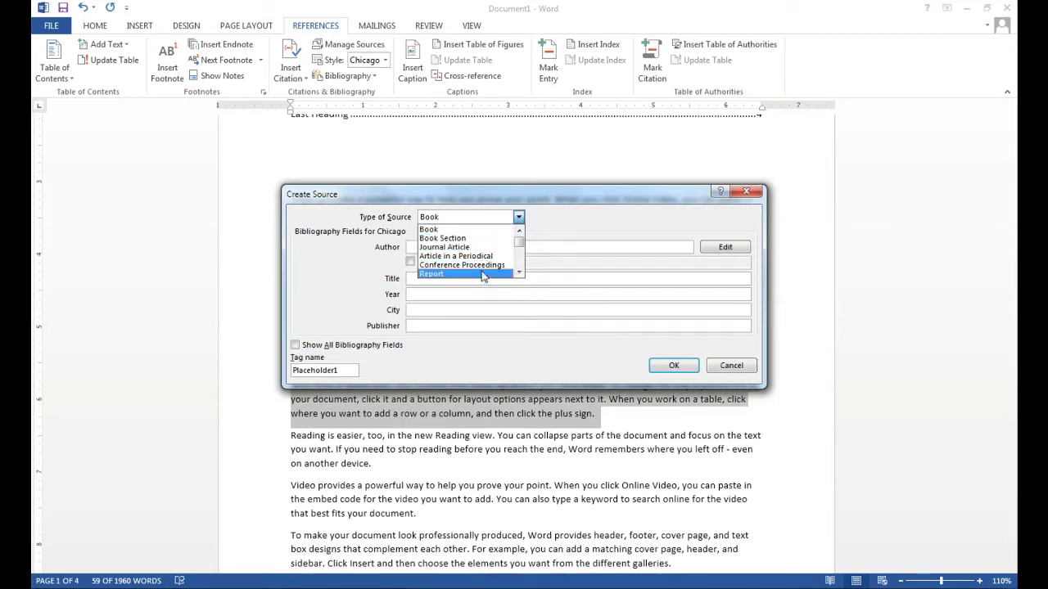
click(463, 230)
click(432, 244)
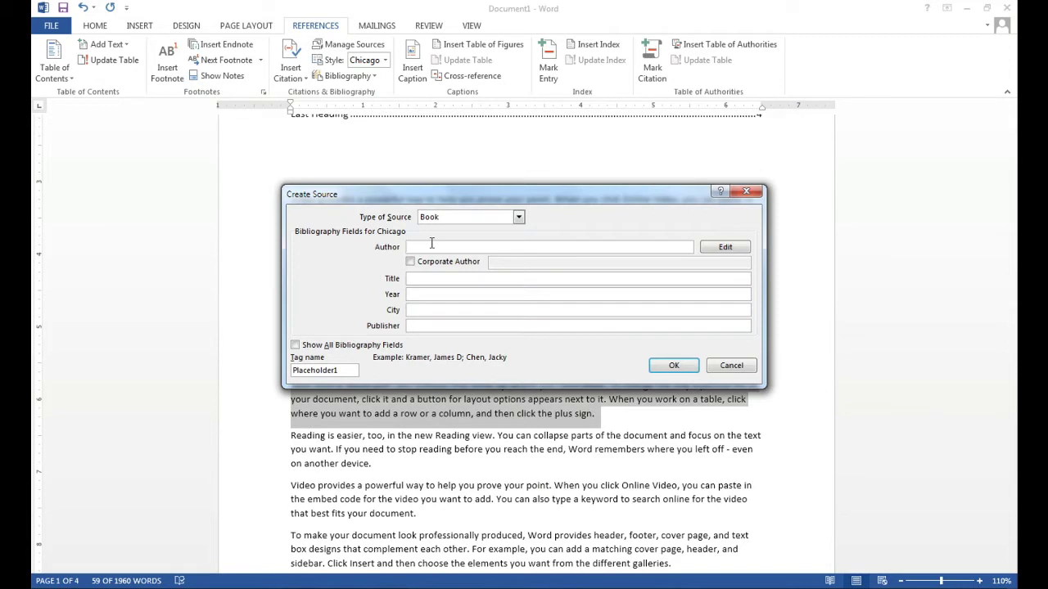
text(Mark Bucky)
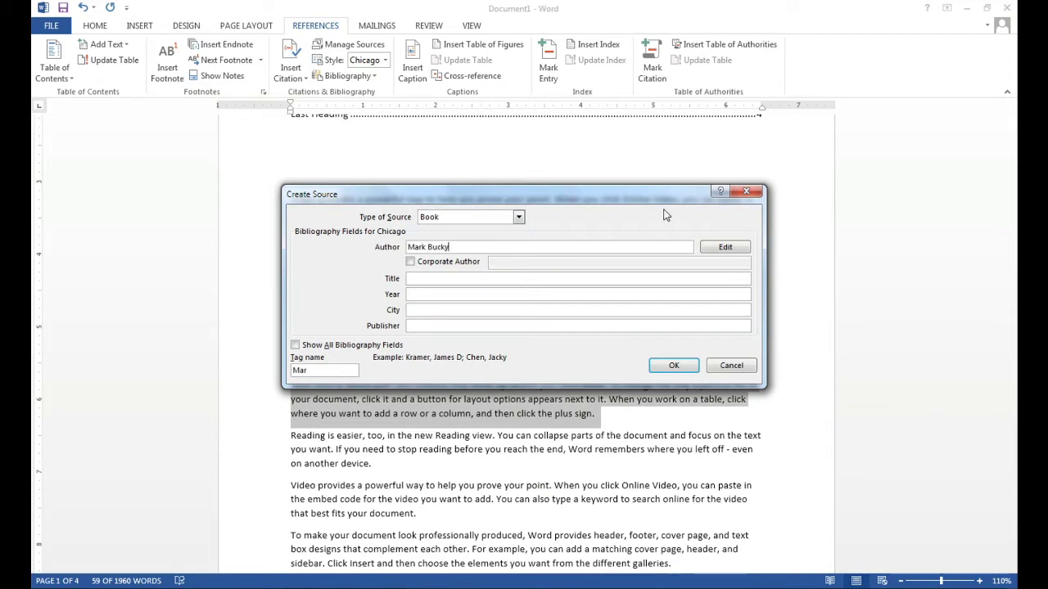
Step: Give the source title Abc Title, year 2010 and city New York, and insert the citation
click(466, 280)
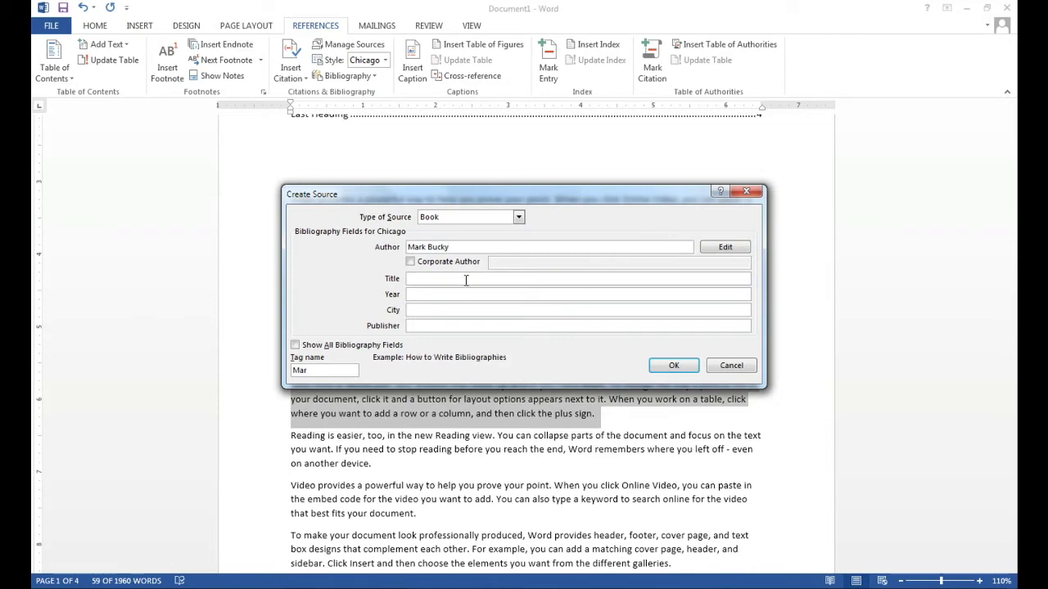
text(Abc Title)
click(470, 296)
click(430, 278)
text(tle)
click(436, 293)
text(201)
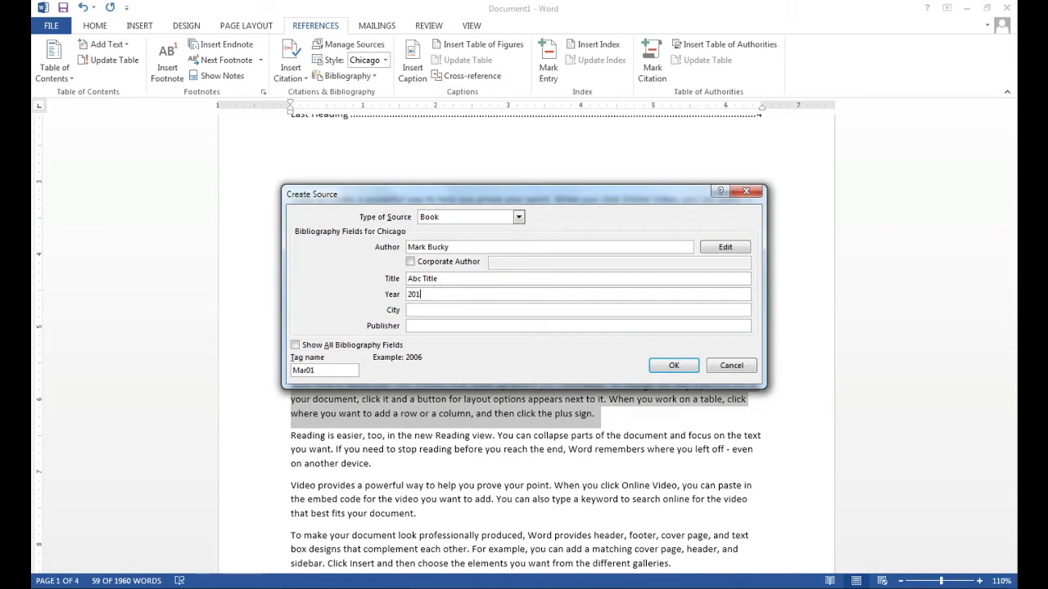
text(0)
click(488, 311)
text(New Year)
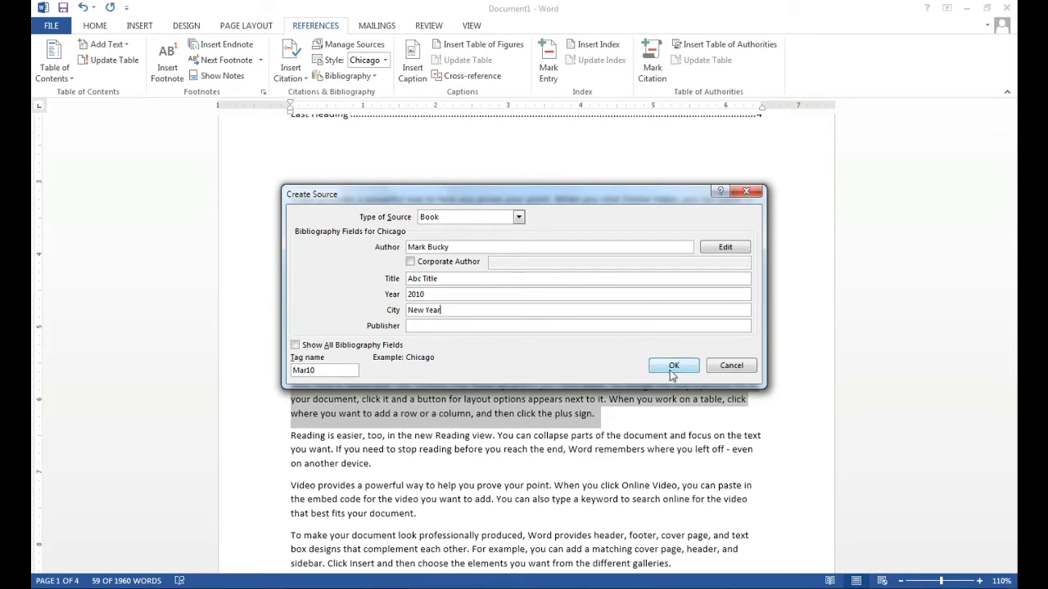
key(BackSpace)
key(BackSpace)
key(BackSpace)
key(BackSpace)
click(671, 365)
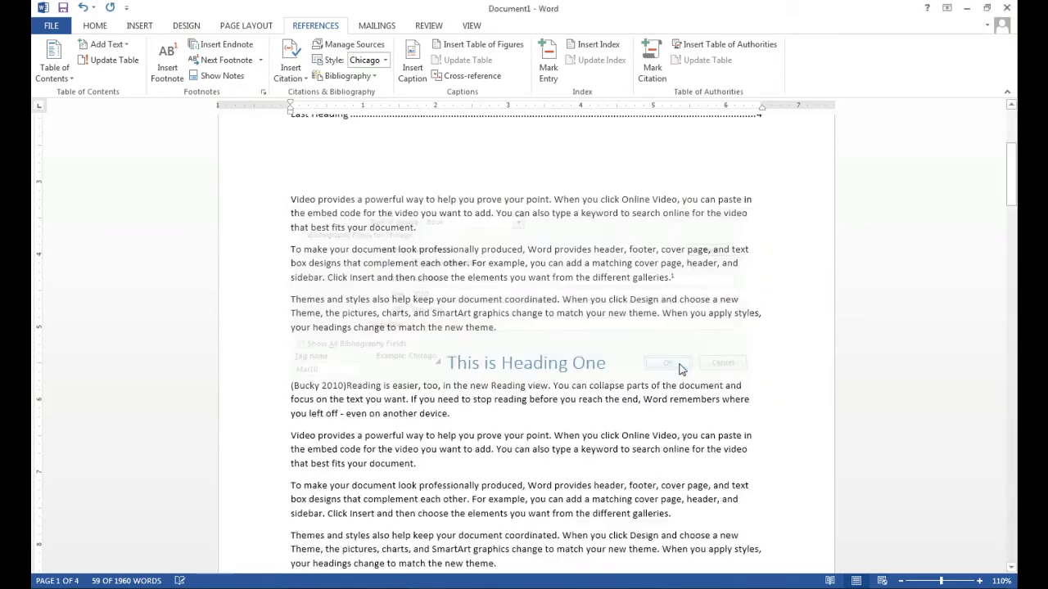
Step: Open the citation's source and author name editors, then cancel both without changes
click(296, 386)
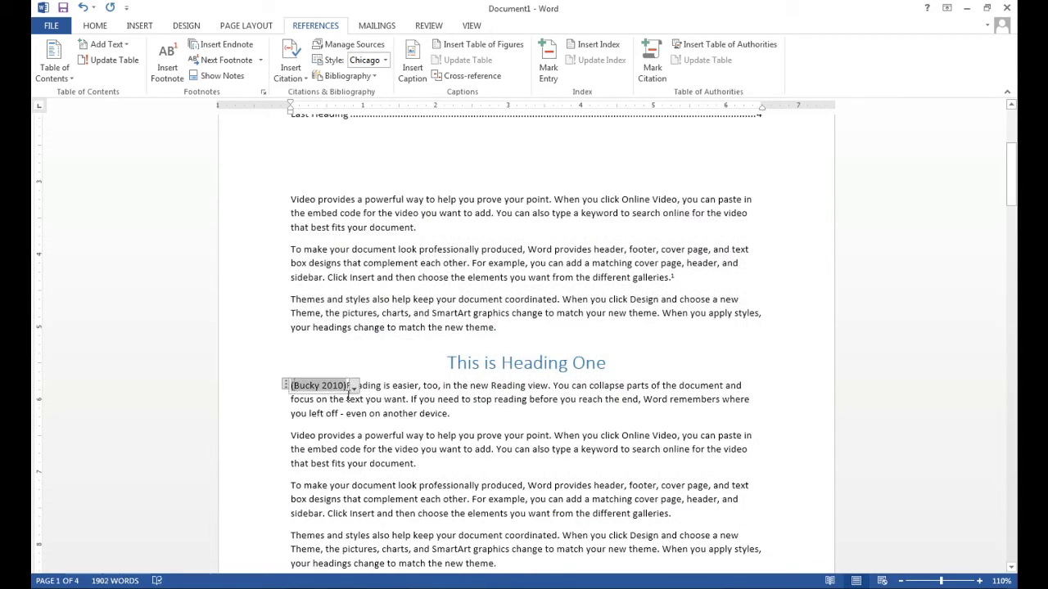
click(354, 389)
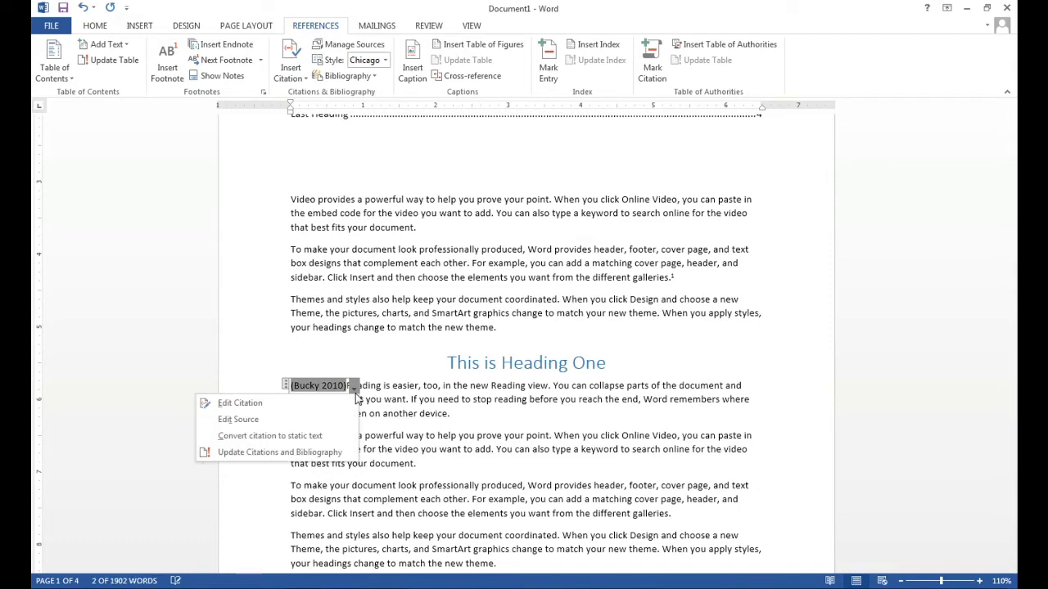
click(281, 422)
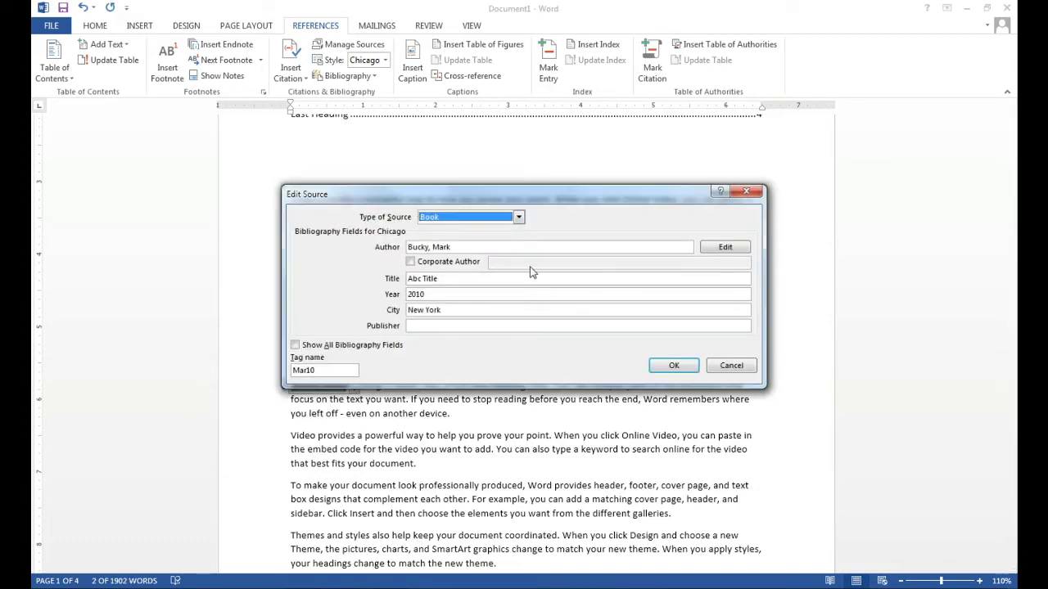
click(714, 248)
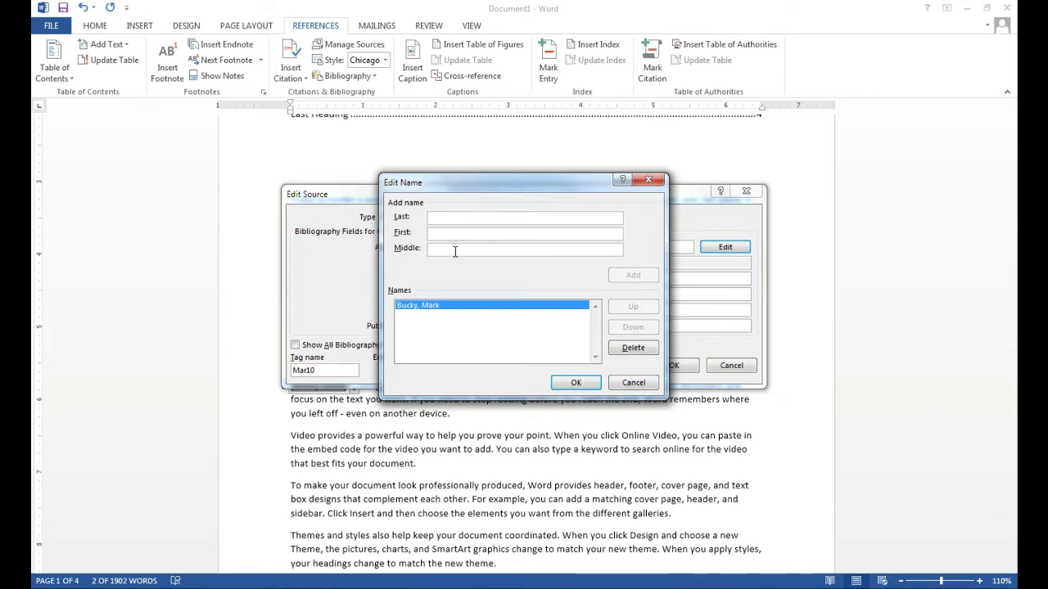
click(634, 383)
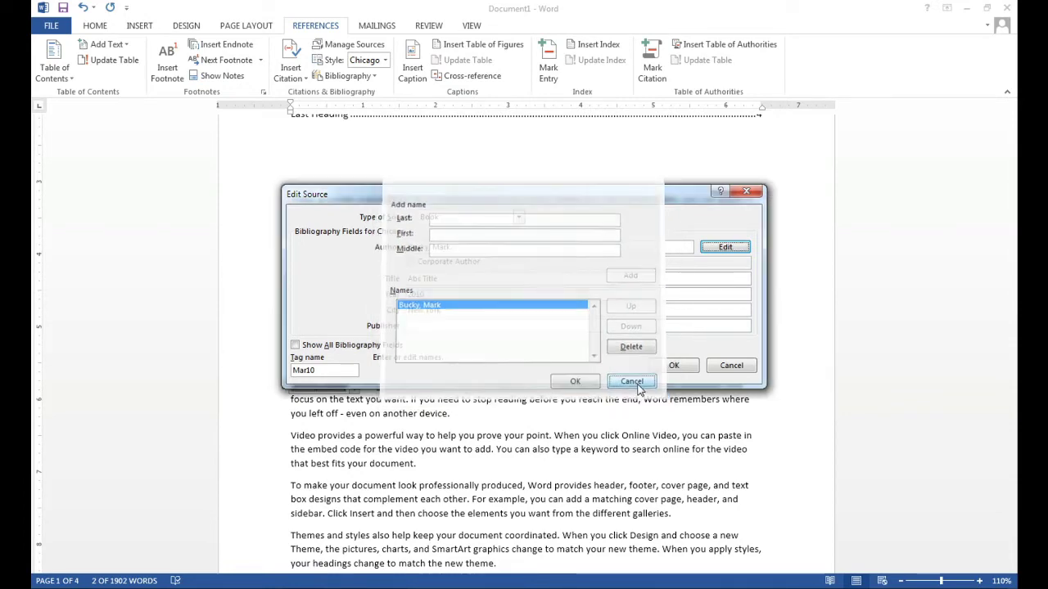
click(725, 368)
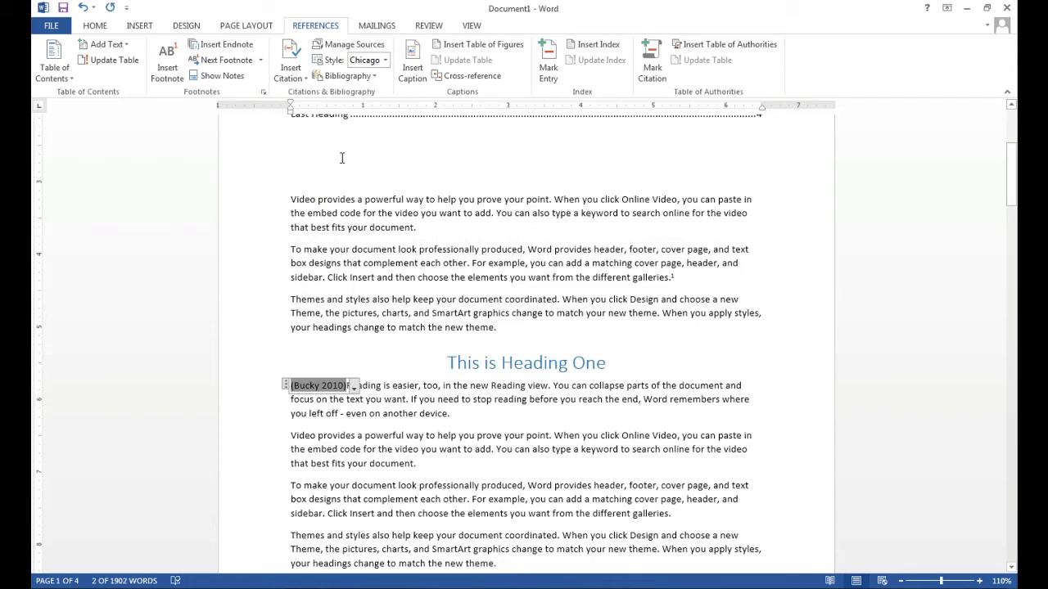
click(354, 45)
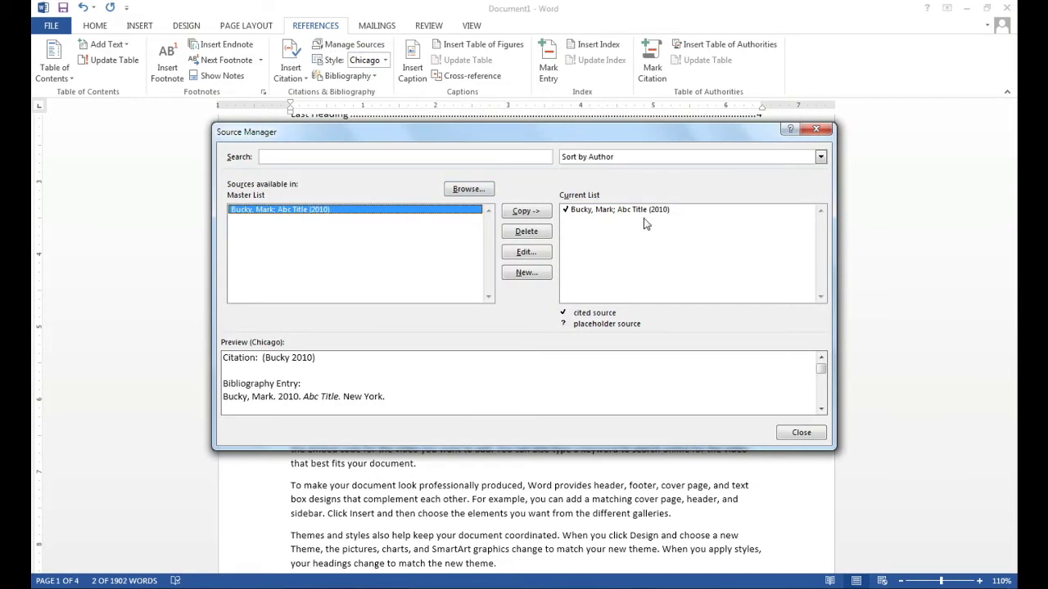
click(573, 211)
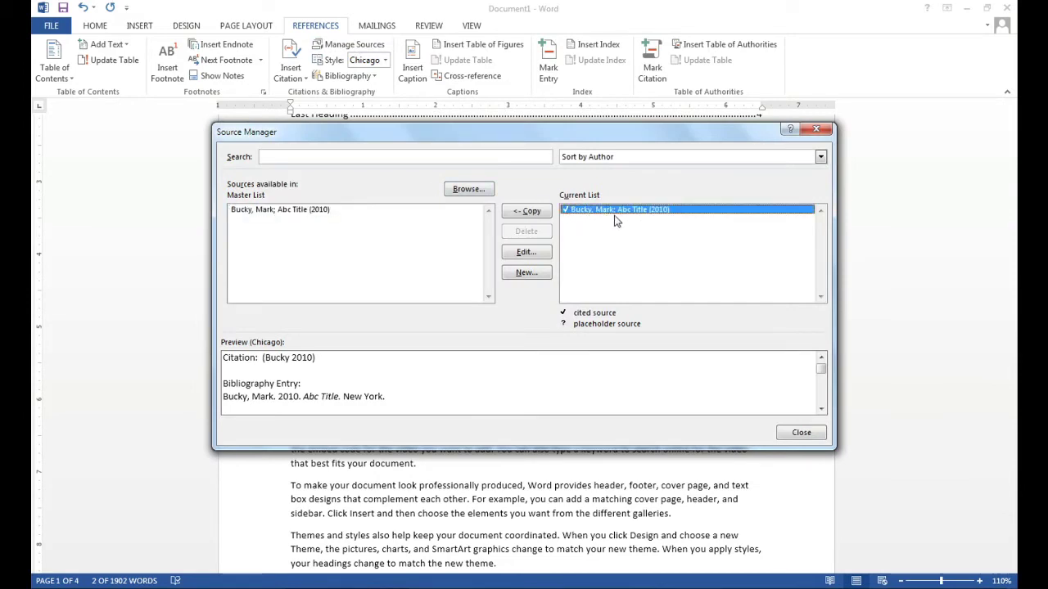
click(339, 213)
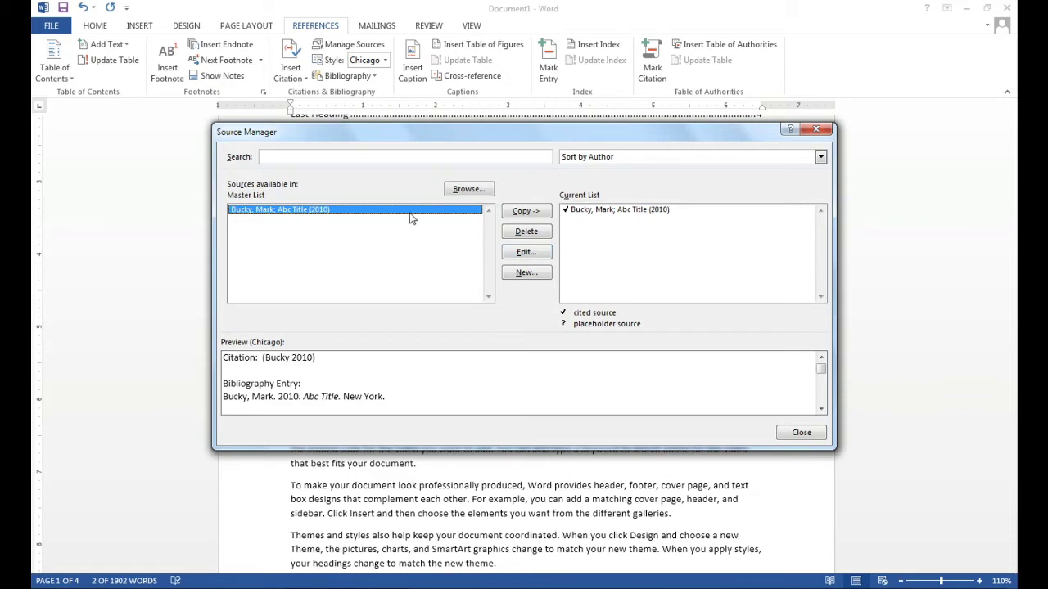
click(532, 275)
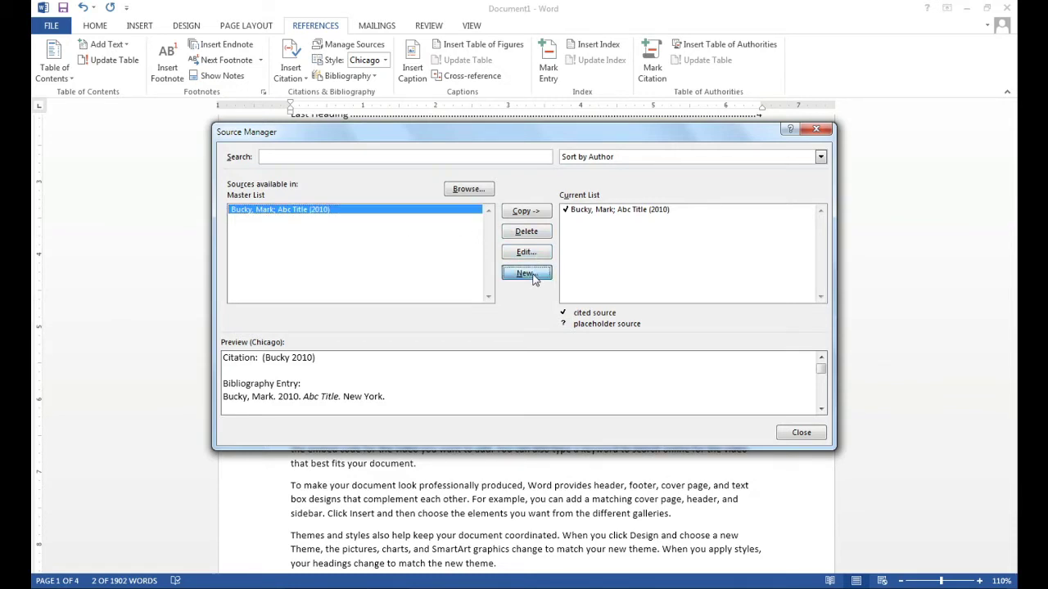
click(460, 246)
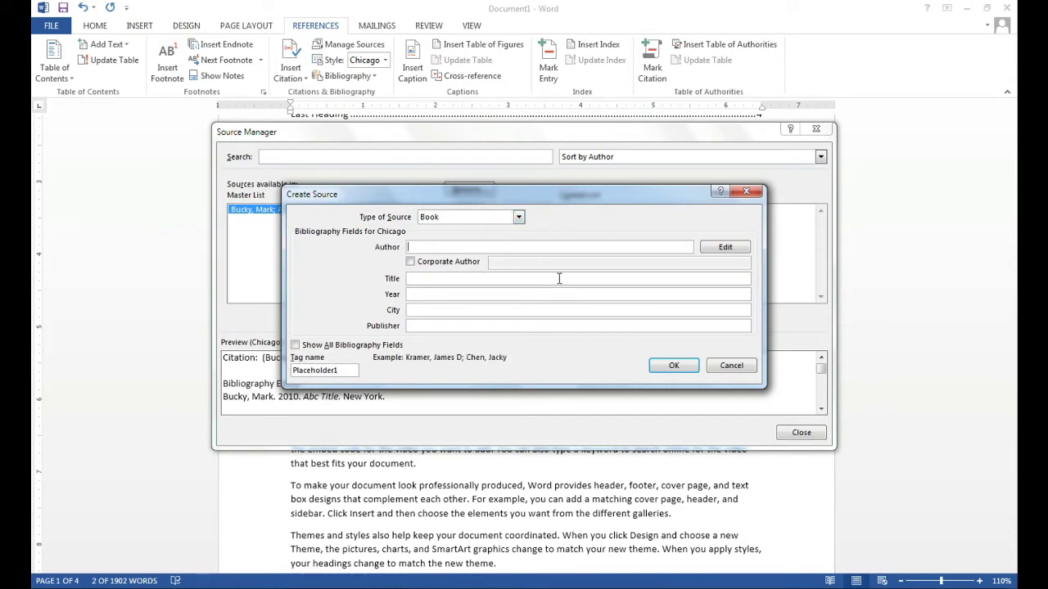
click(730, 365)
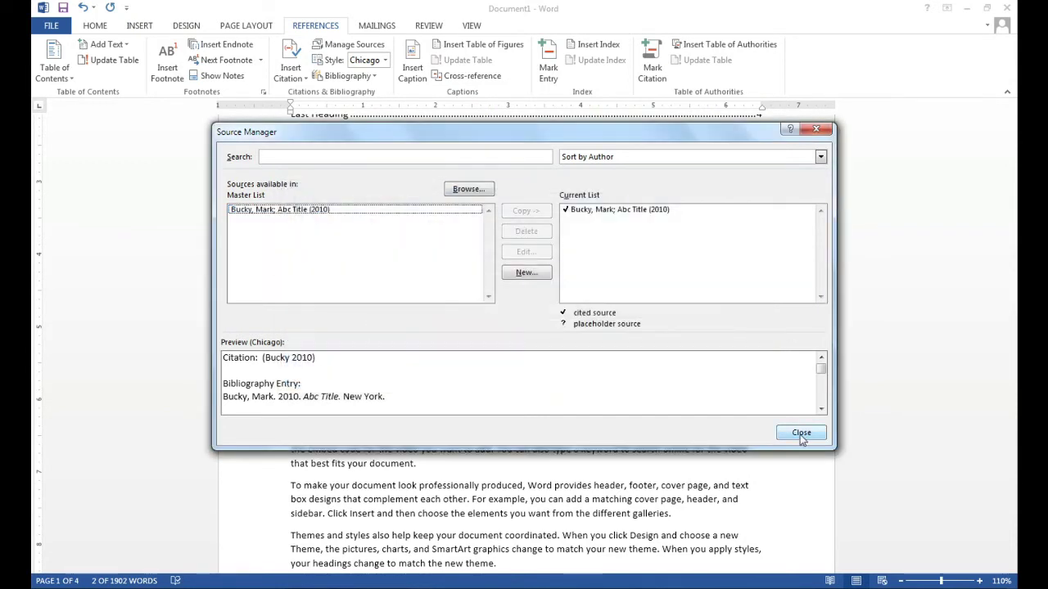
click(802, 432)
click(455, 419)
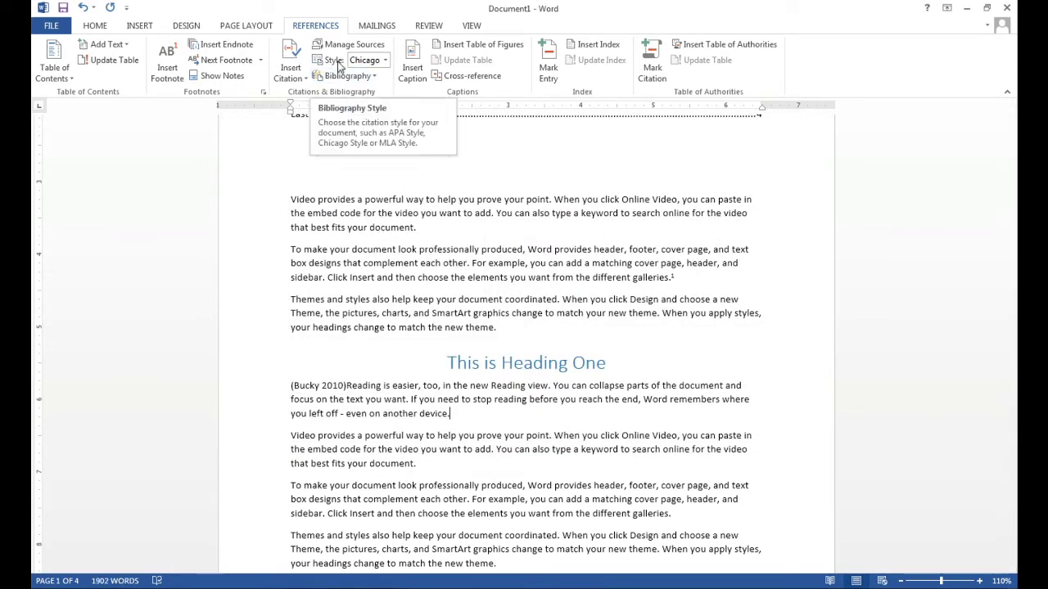
Step: Try the Turabian, APA and Chicago citation styles, then settle on Harvard - Anglia
click(331, 391)
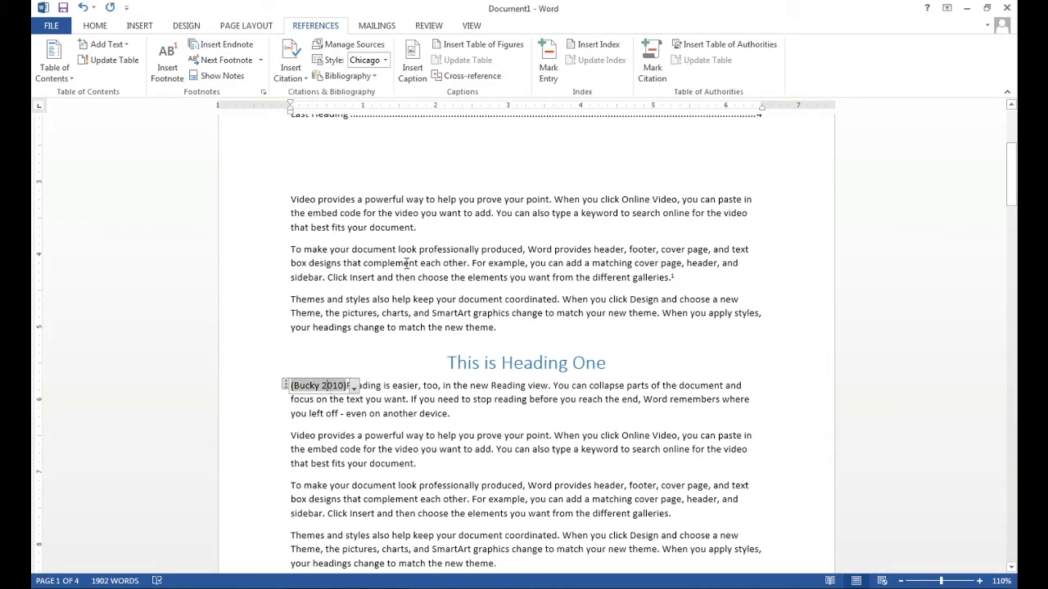
click(384, 61)
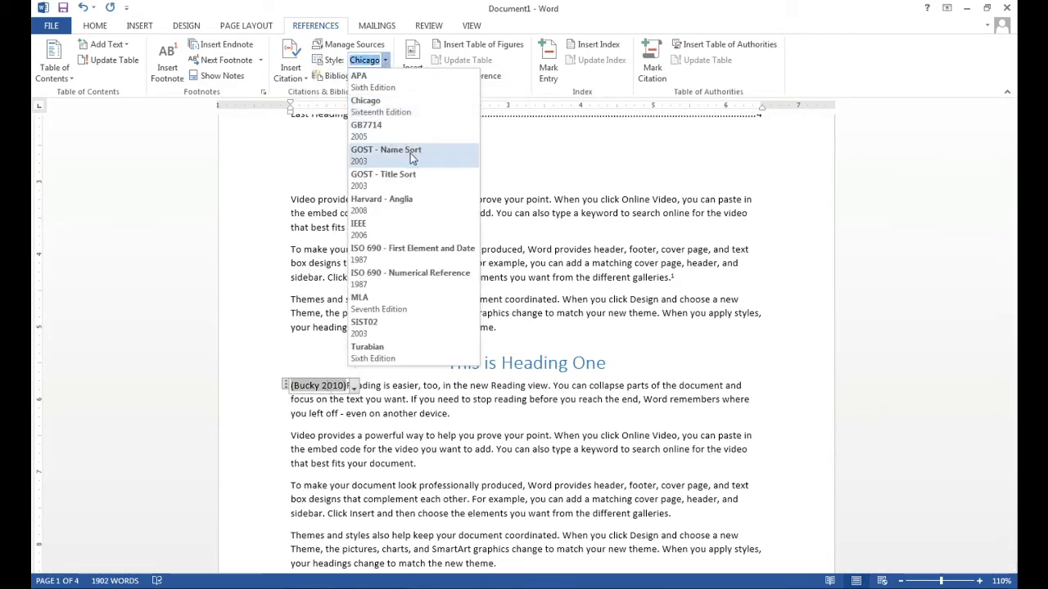
click(406, 352)
click(354, 387)
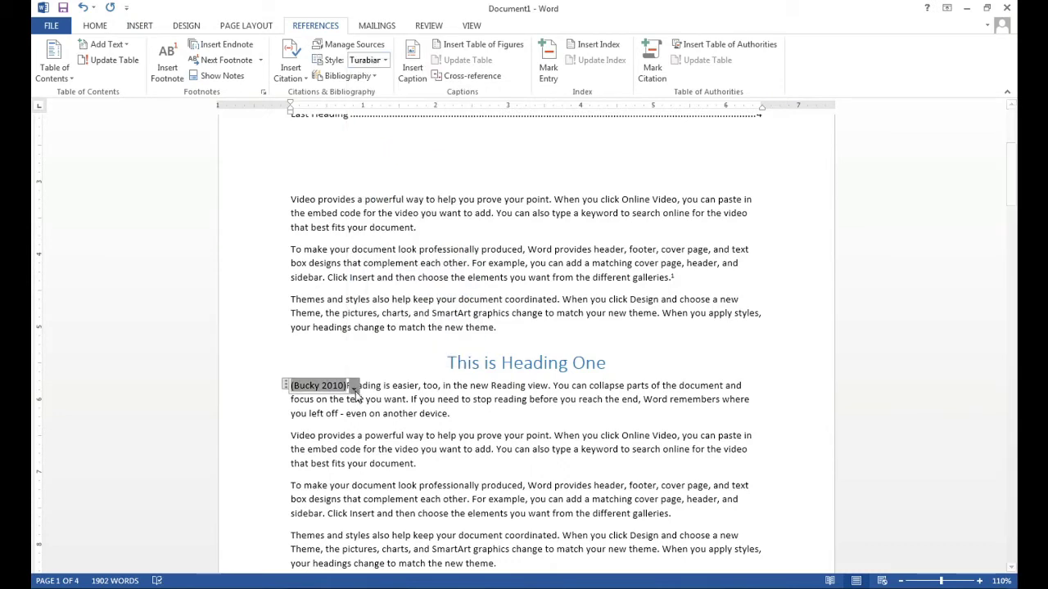
click(384, 60)
click(389, 90)
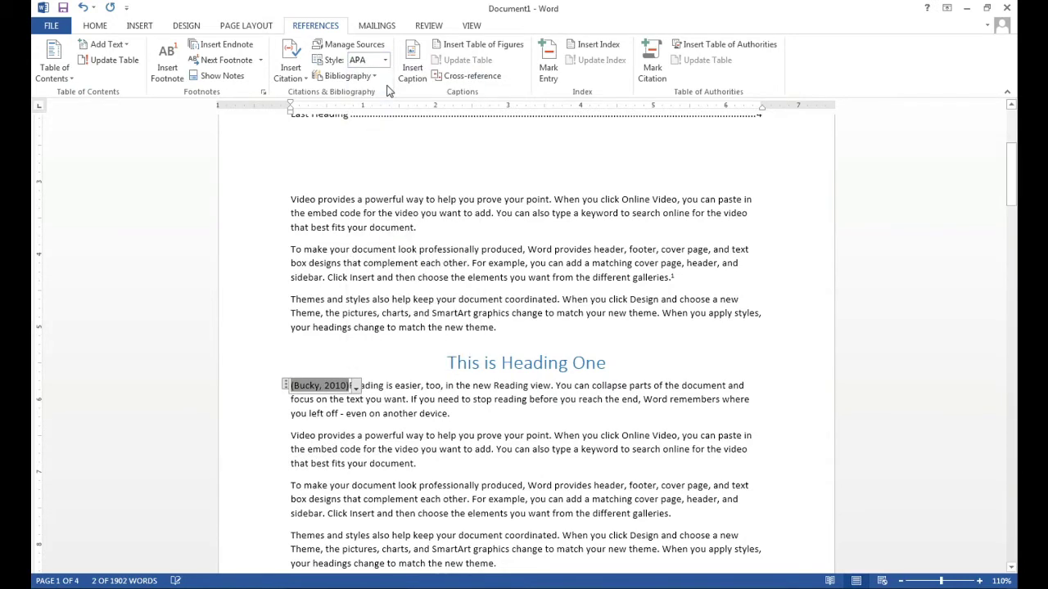
click(384, 61)
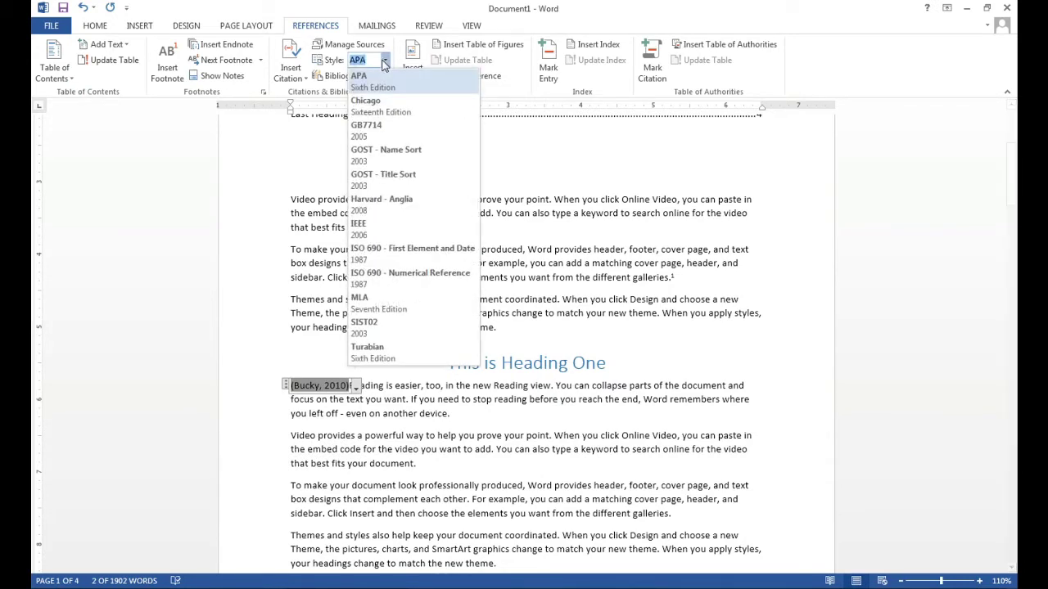
click(402, 112)
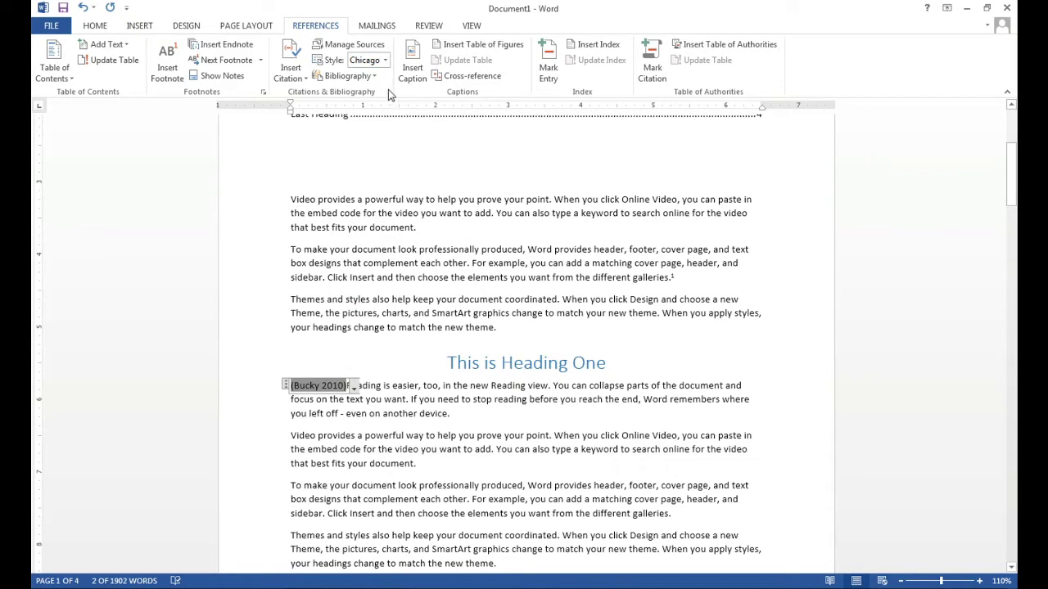
click(384, 61)
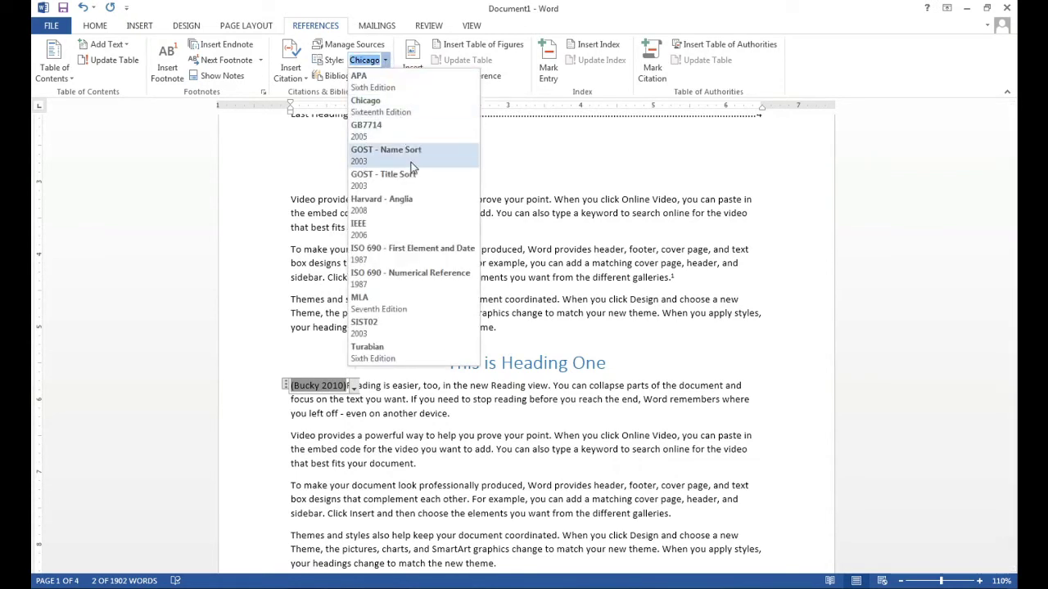
click(411, 206)
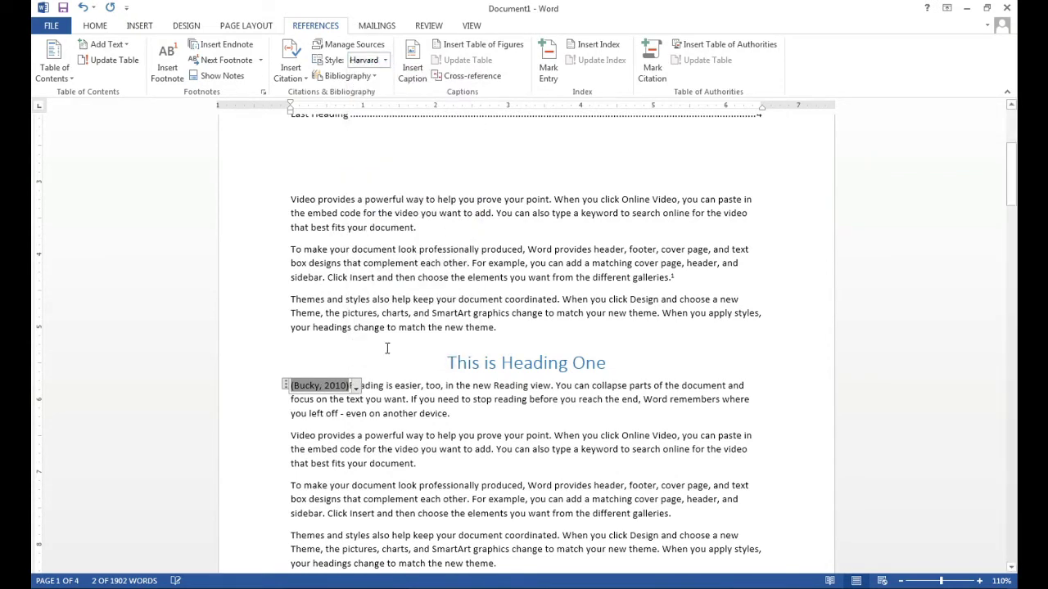
click(507, 412)
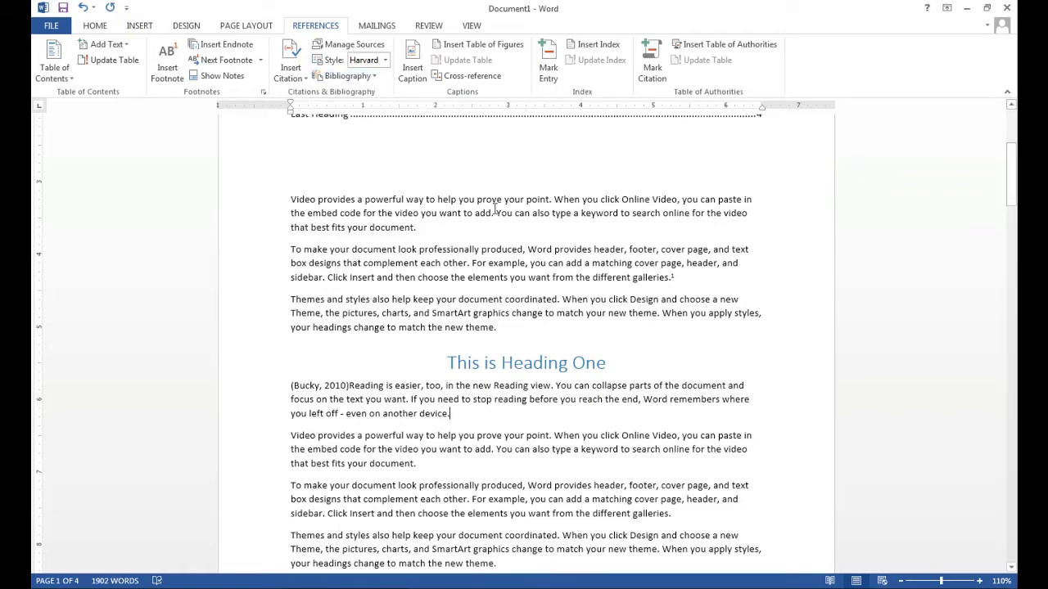
Step: Insert a References bibliography listing the 2010 book Abc Title after the document's last paragraph
scroll(502, 473, down, 3)
scroll(503, 473, down, 1)
scroll(502, 472, down, 5)
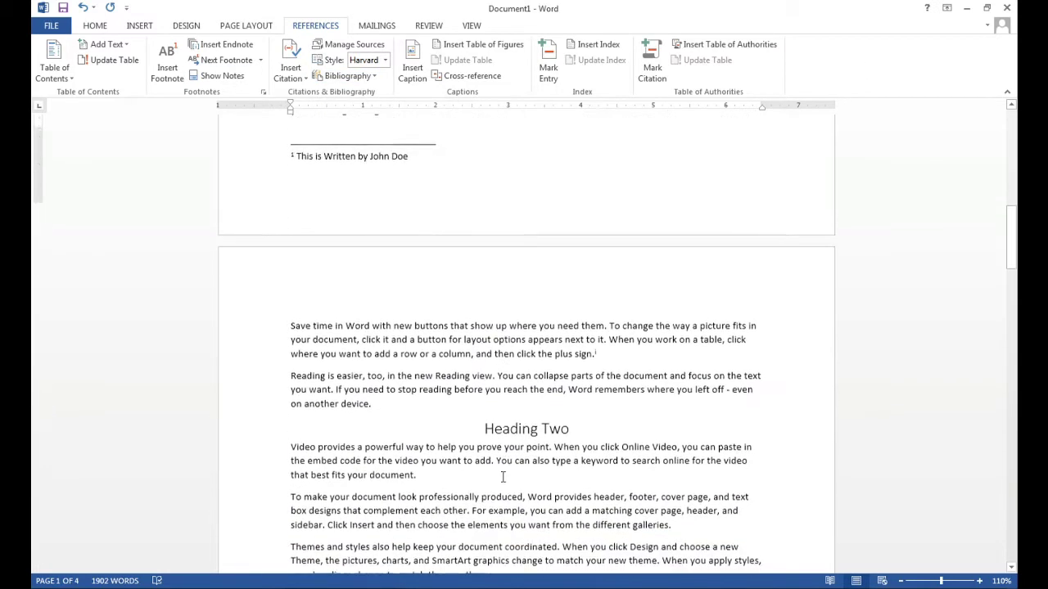
scroll(503, 474, down, 2)
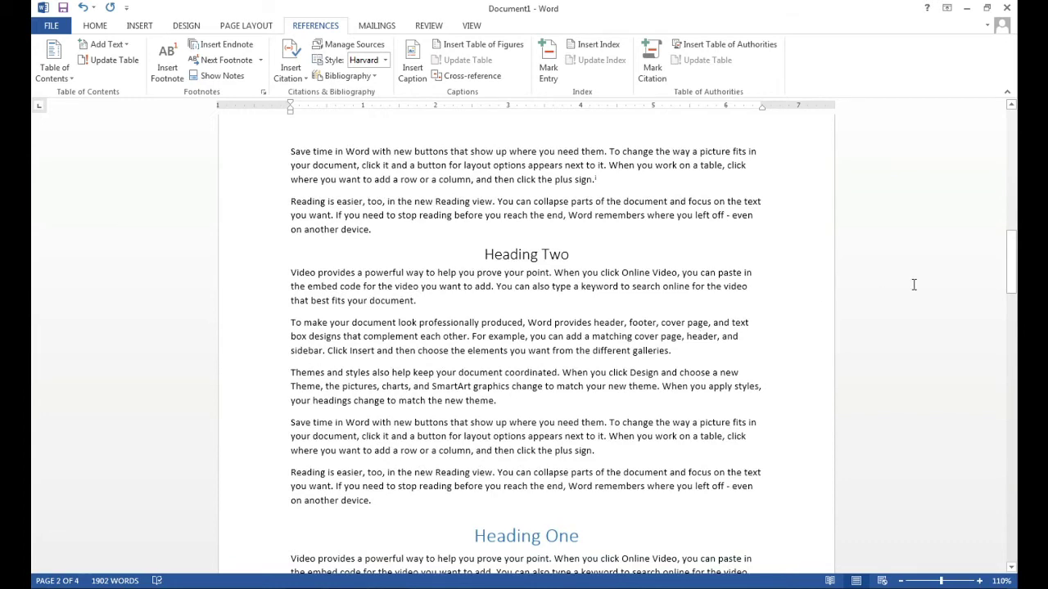
drag(1011, 262, 1012, 532)
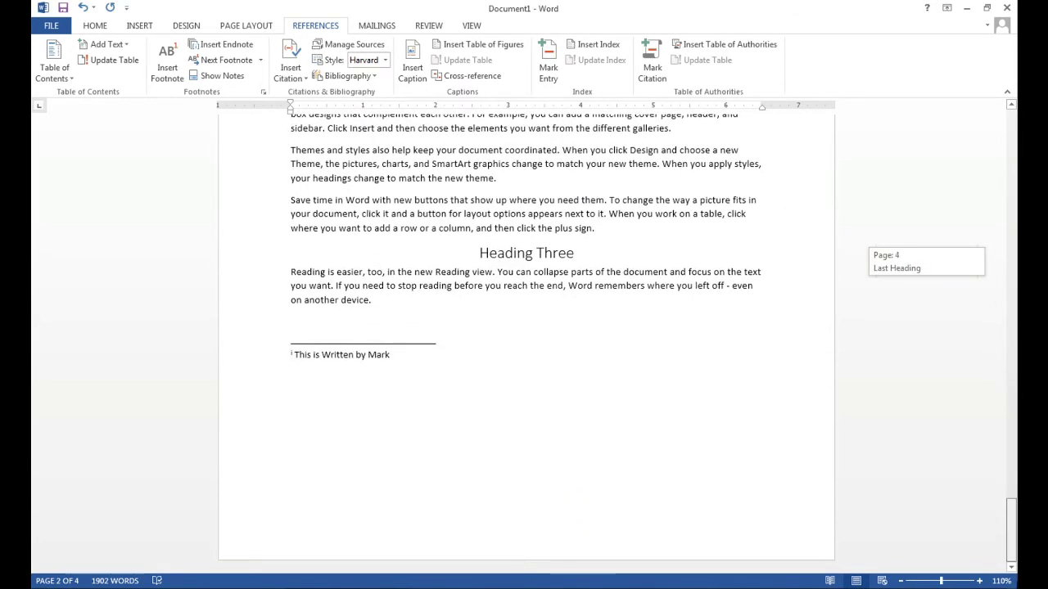
click(572, 299)
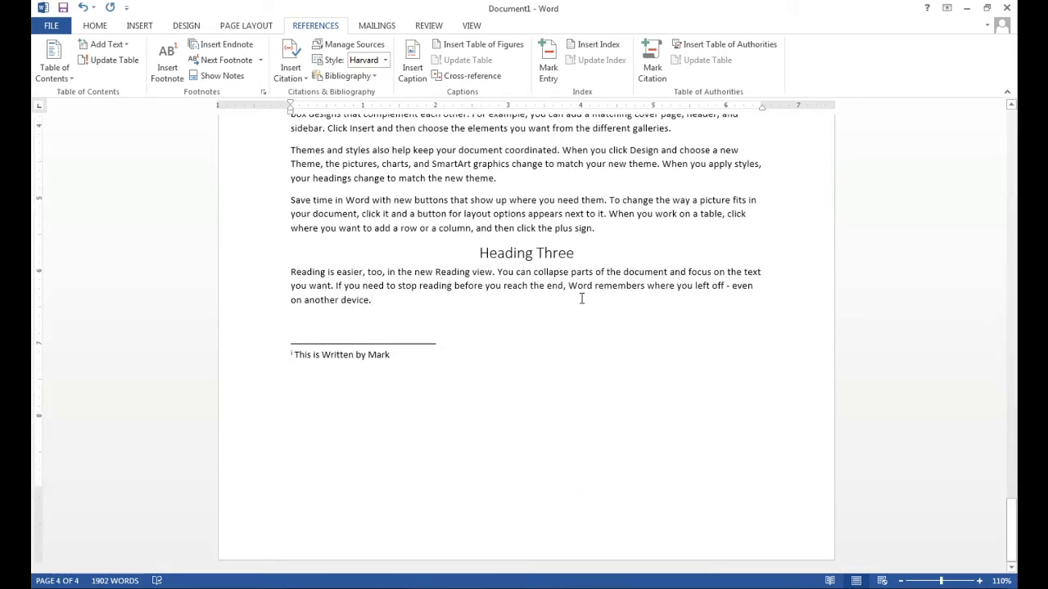
key(Return)
key(Return)
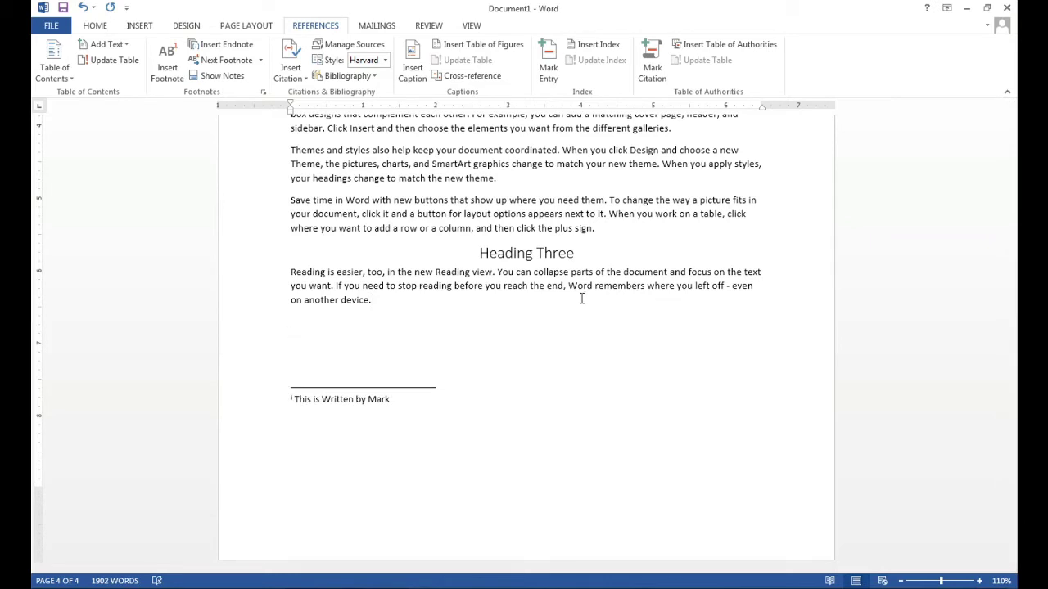
click(366, 79)
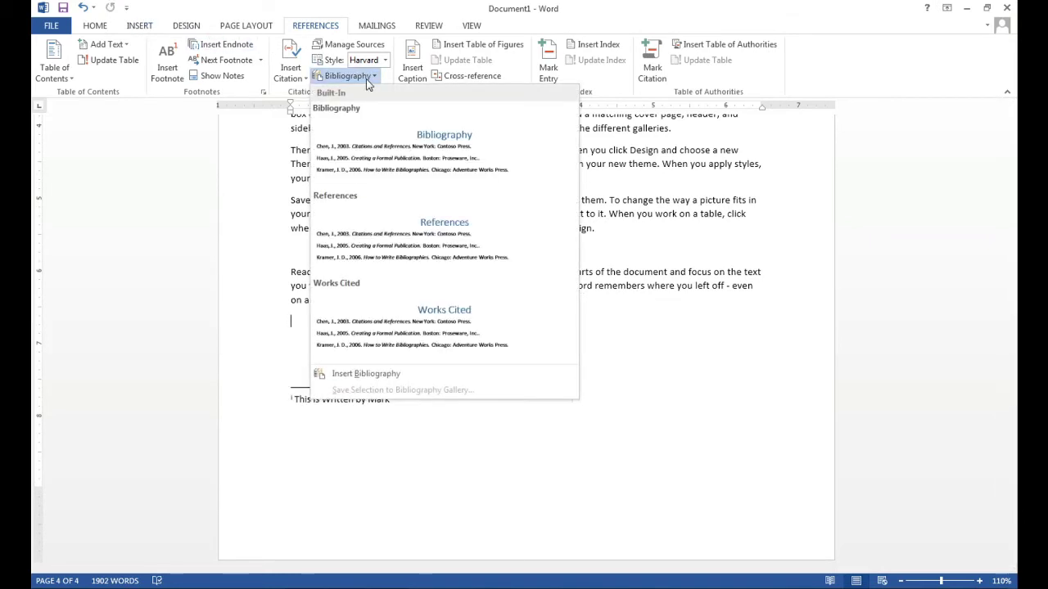
click(391, 234)
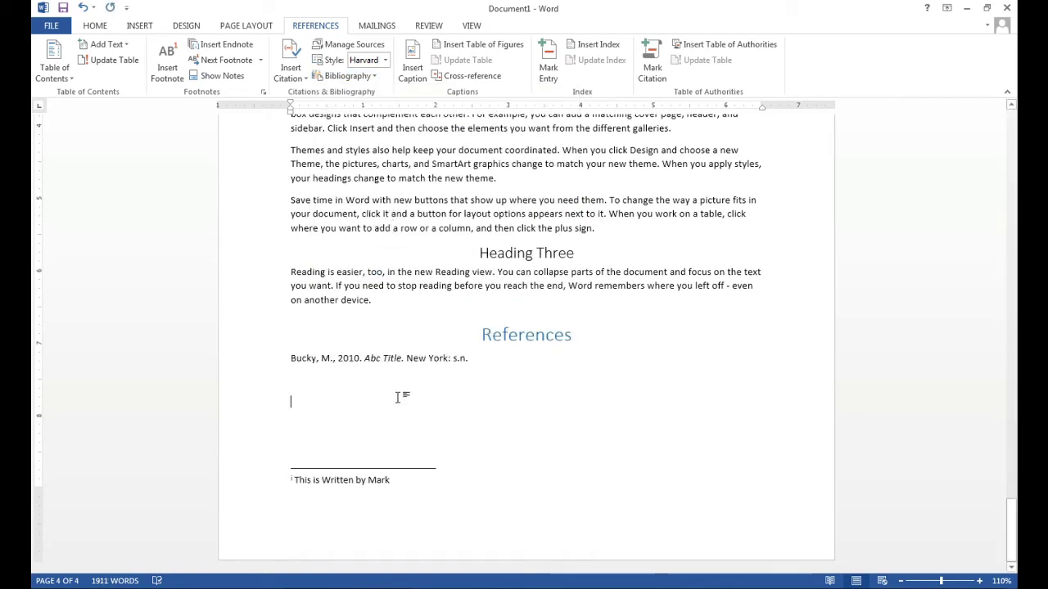
click(412, 355)
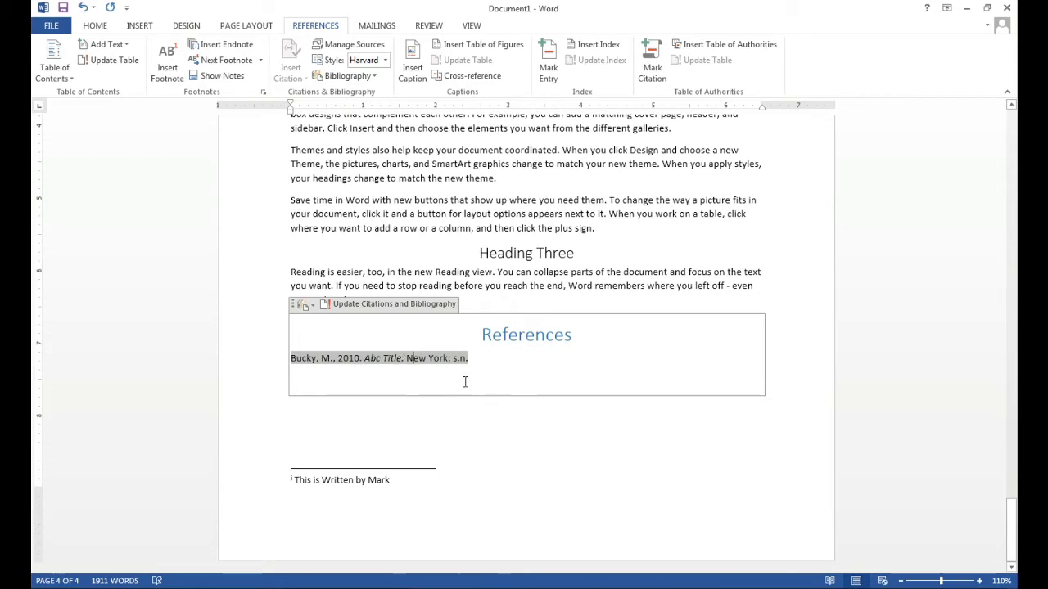
Step: Insert the Koala and Desert sample pictures into the document
scroll(463, 381, up, 5)
scroll(464, 381, up, 5)
scroll(526, 344, up, 5)
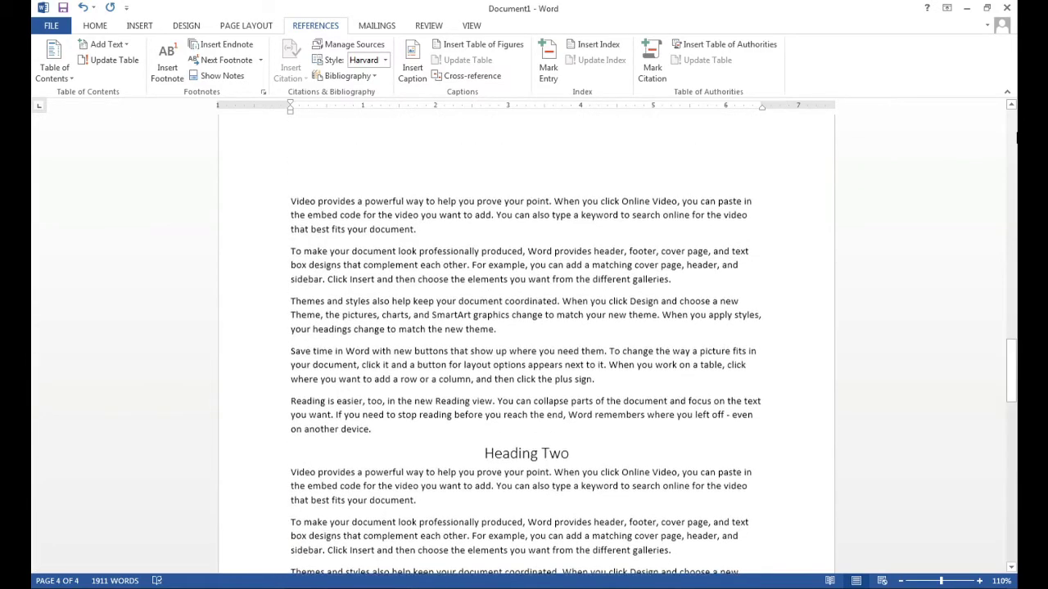
scroll(526, 344, up, 5)
scroll(526, 343, up, 5)
scroll(526, 344, up, 5)
drag(1011, 182, 1012, 140)
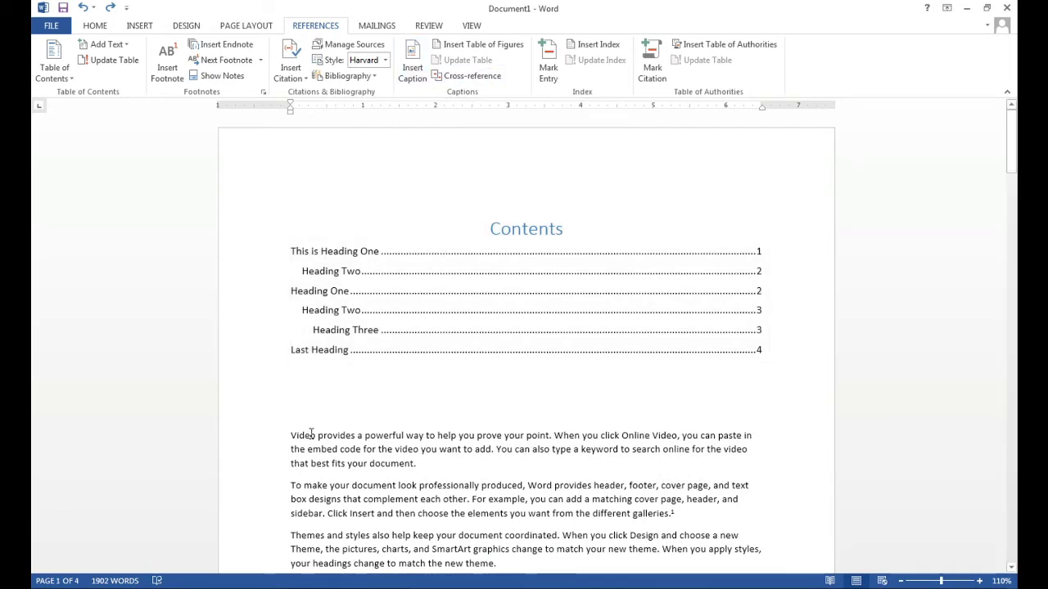
click(139, 25)
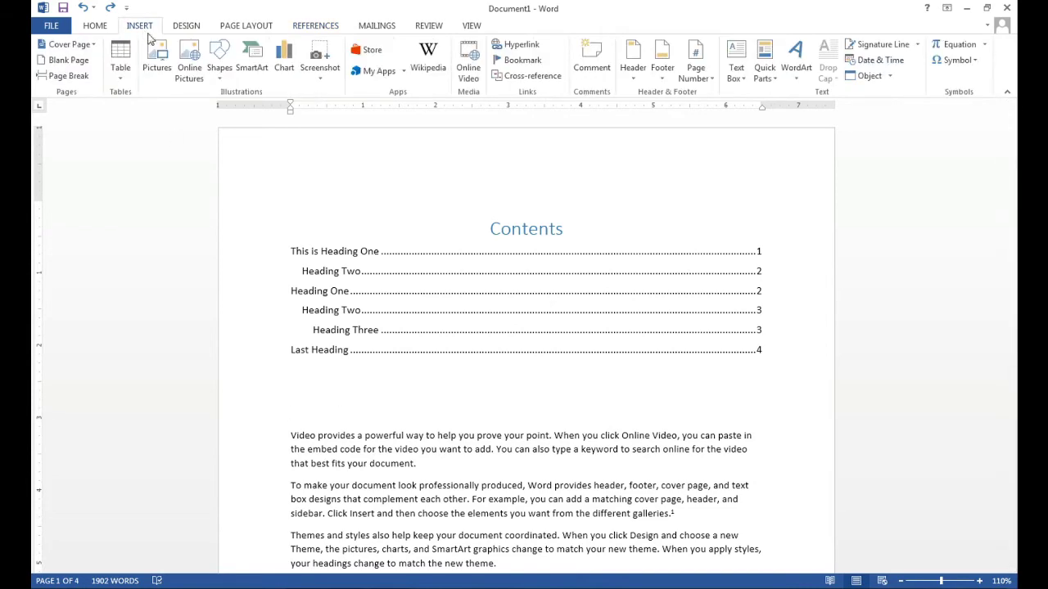
click(156, 59)
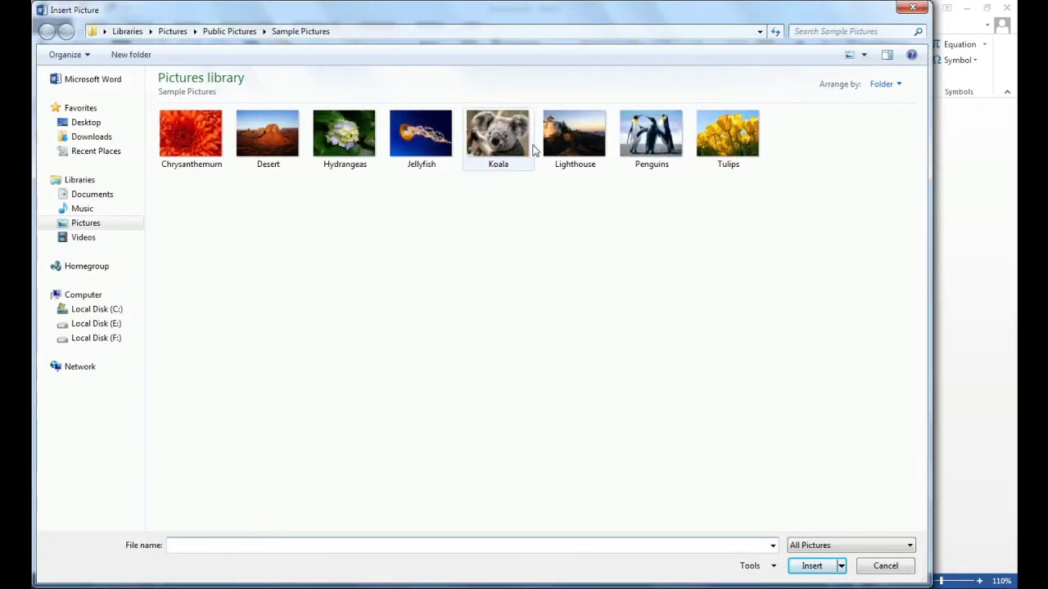
click(509, 145)
ctrl+click(280, 153)
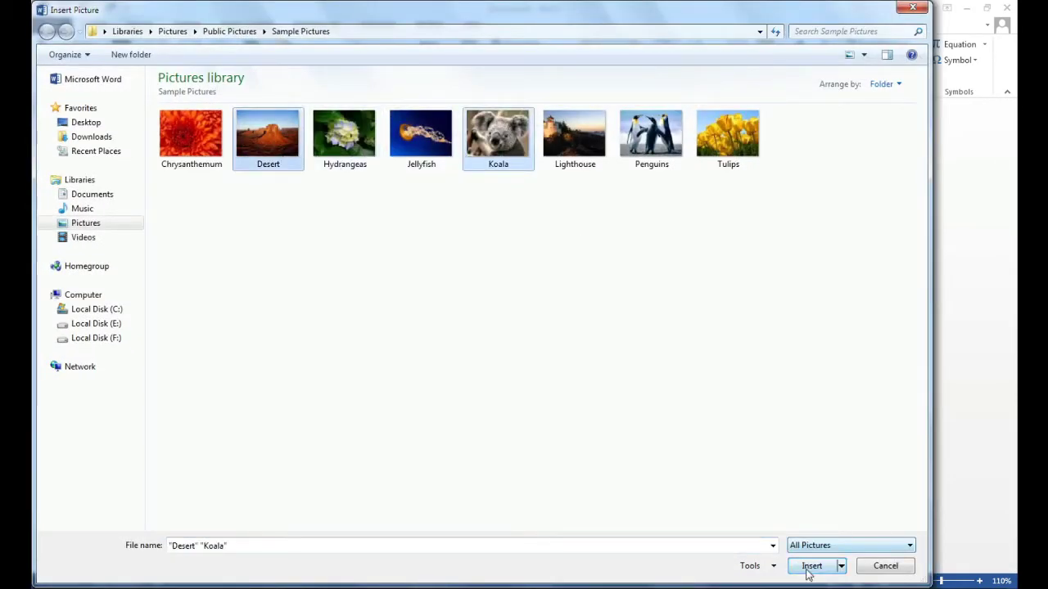
click(809, 567)
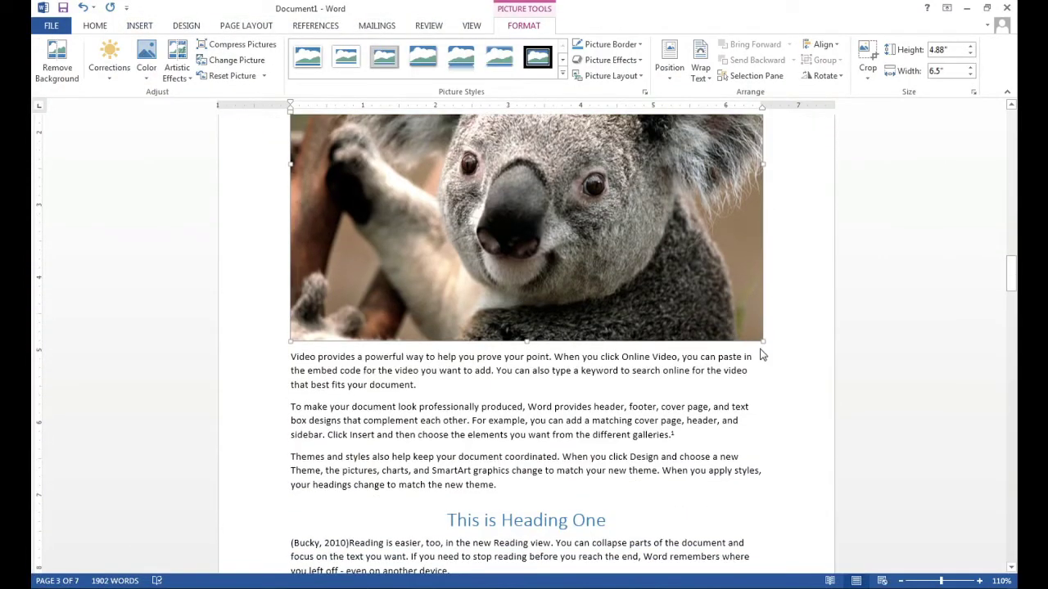
Step: Shrink both pictures, the koala to about 3 inches wide, and move the koala below the Contents
drag(761, 342, 507, 282)
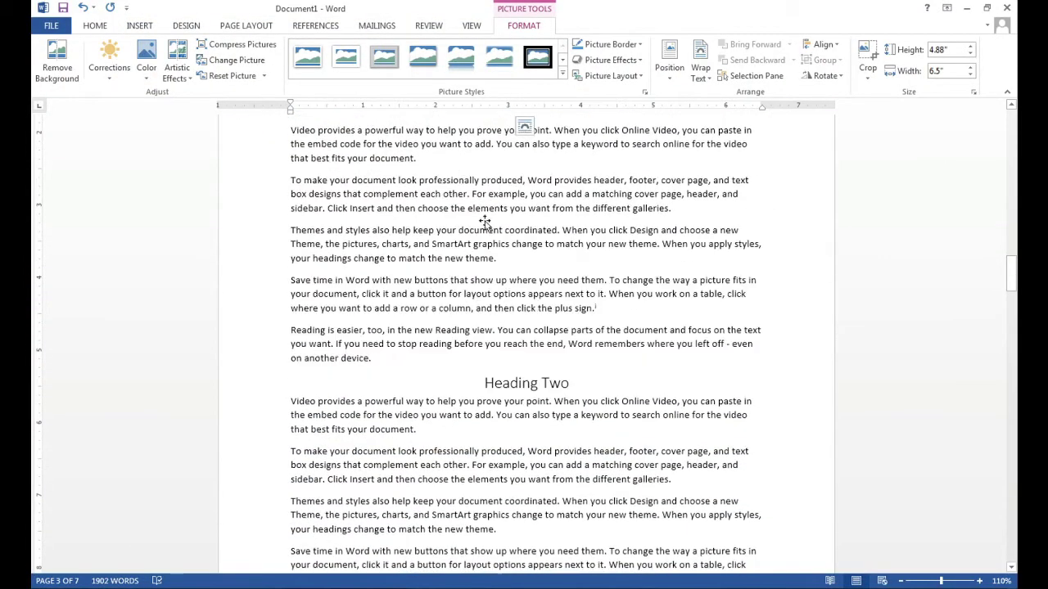
scroll(573, 270, up, 1)
click(664, 258)
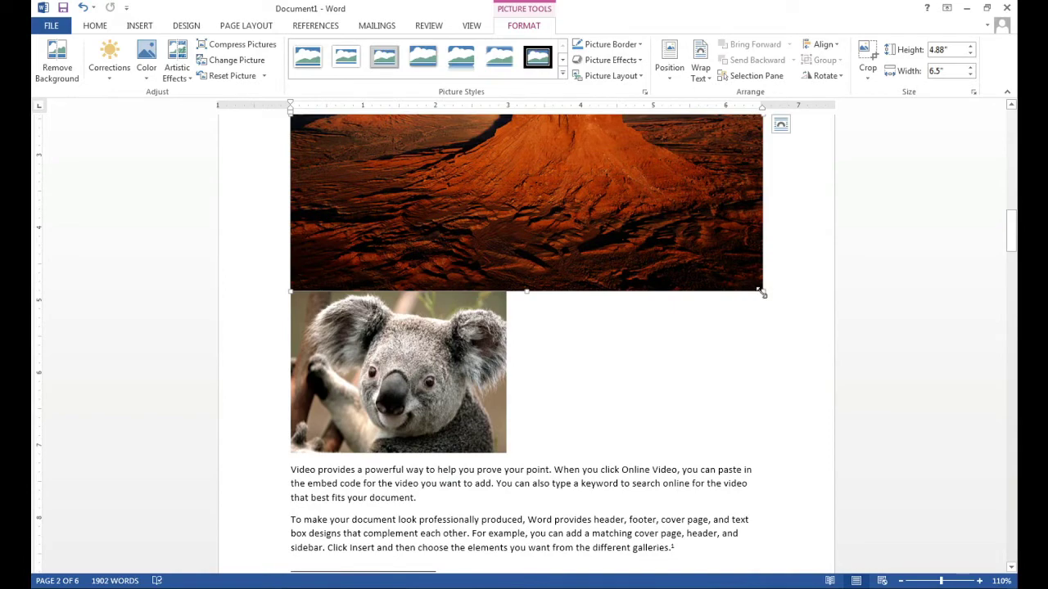
drag(762, 293, 444, 168)
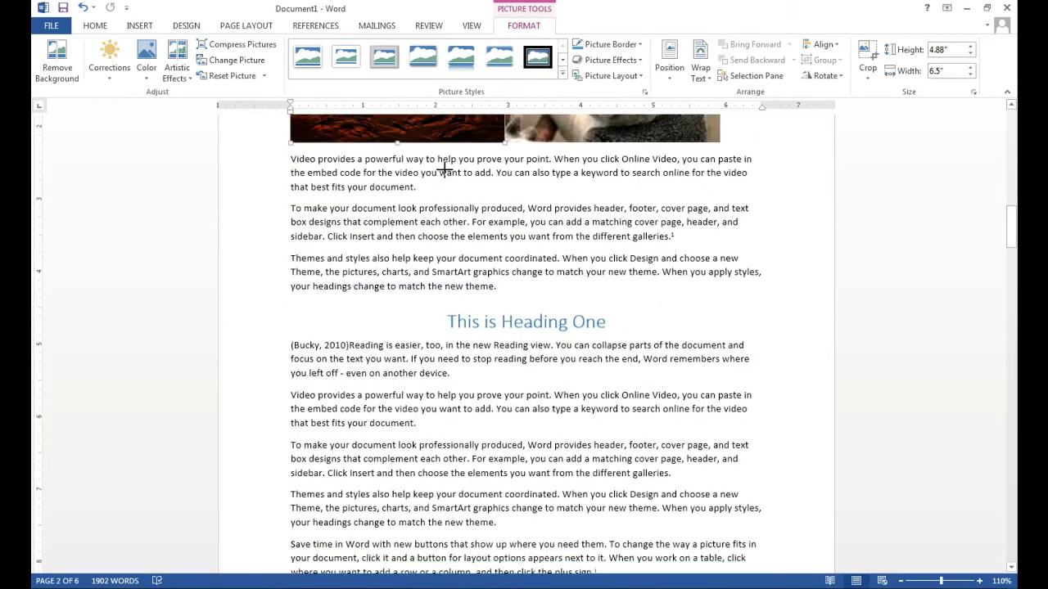
mouse_move(409, 311)
mouse_down()
mouse_move(712, 483)
mouse_move(702, 476)
mouse_up()
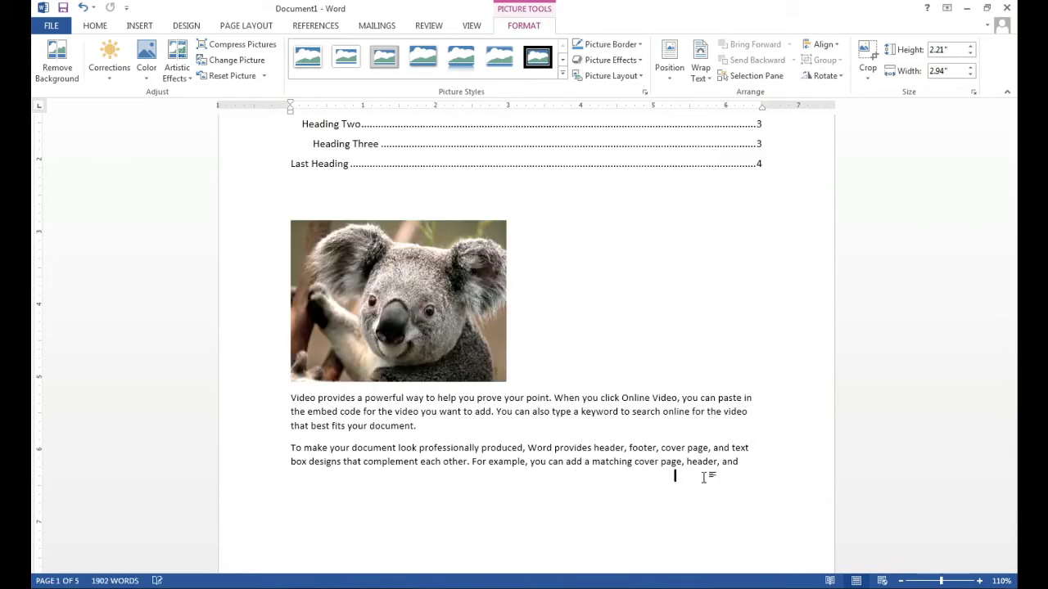
scroll(433, 366, up, 10)
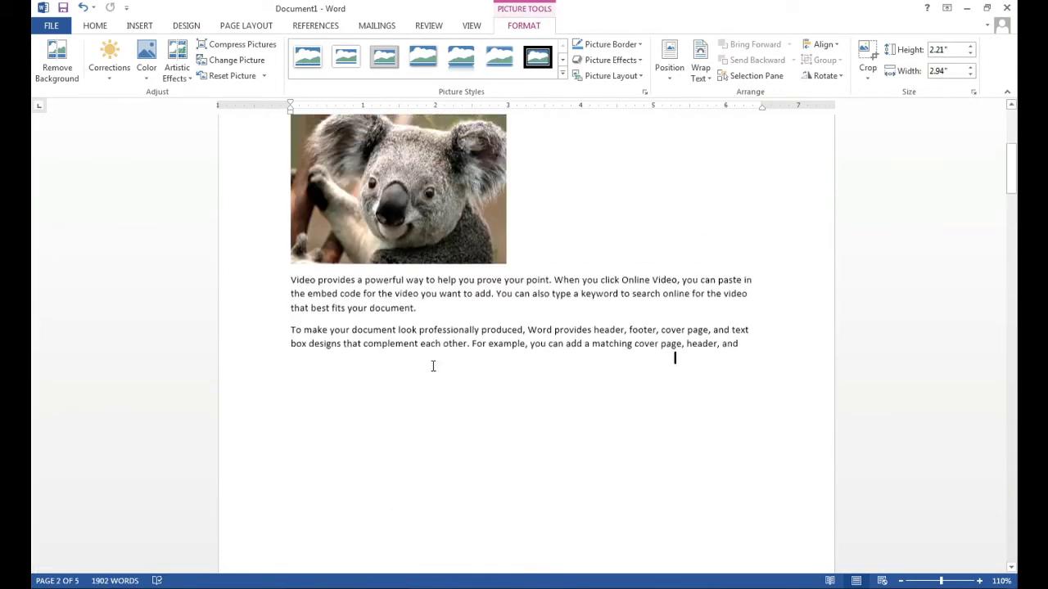
scroll(433, 366, up, 6)
click(418, 420)
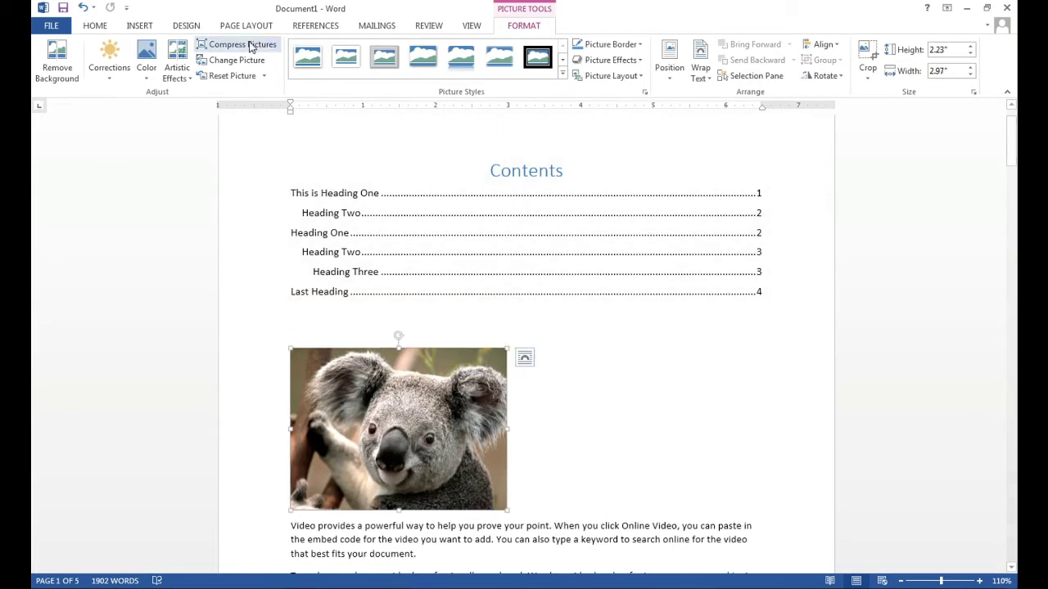
click(316, 28)
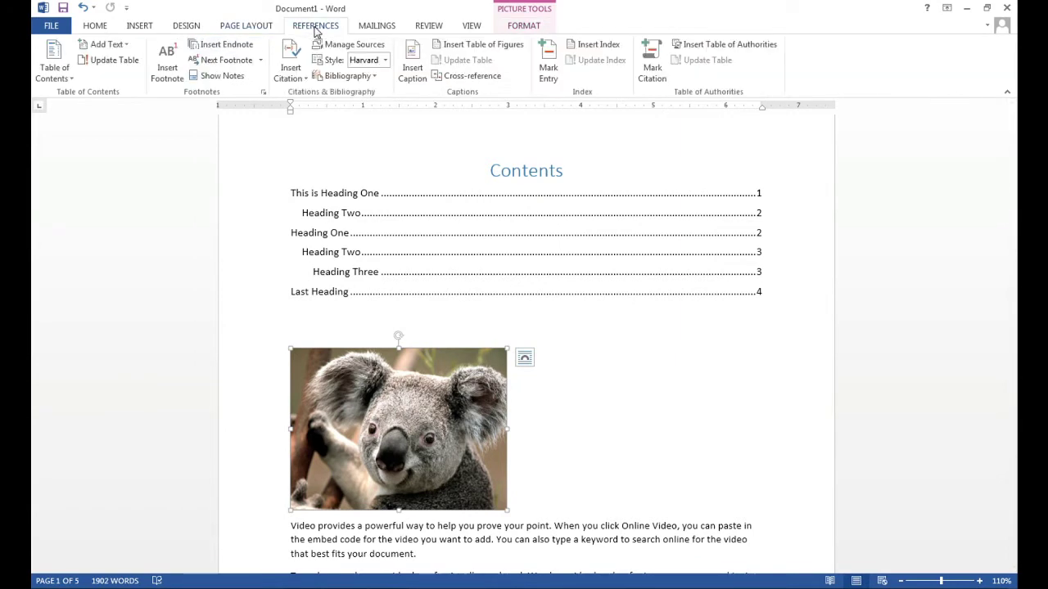
Step: Caption the koala photo 'Picture 1 is taken in 1947' using a new Picture label with 1, 2, 3 numbering
click(412, 62)
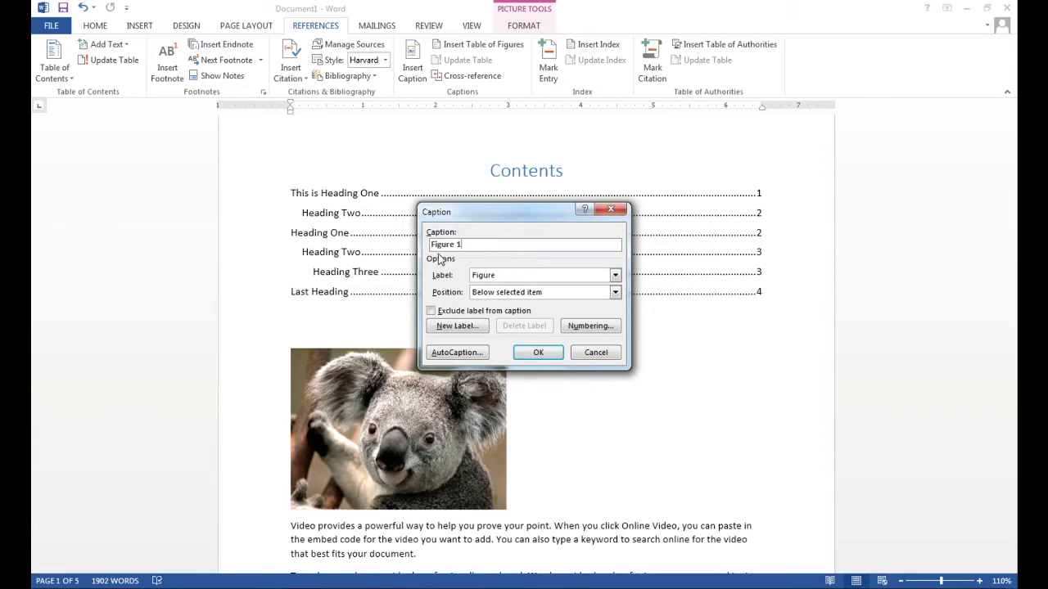
click(457, 326)
text(Picture)
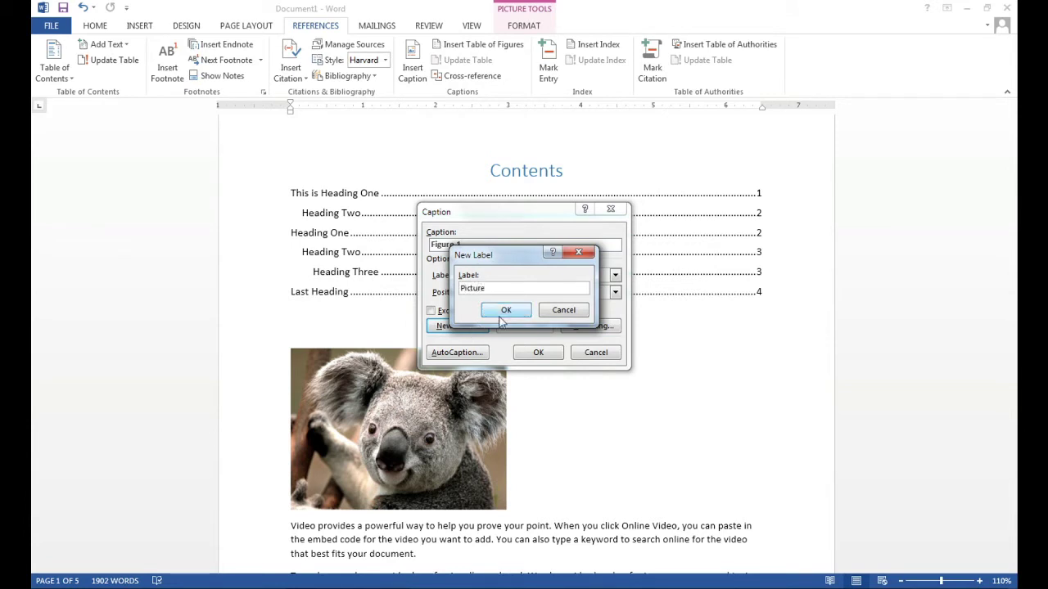
click(503, 311)
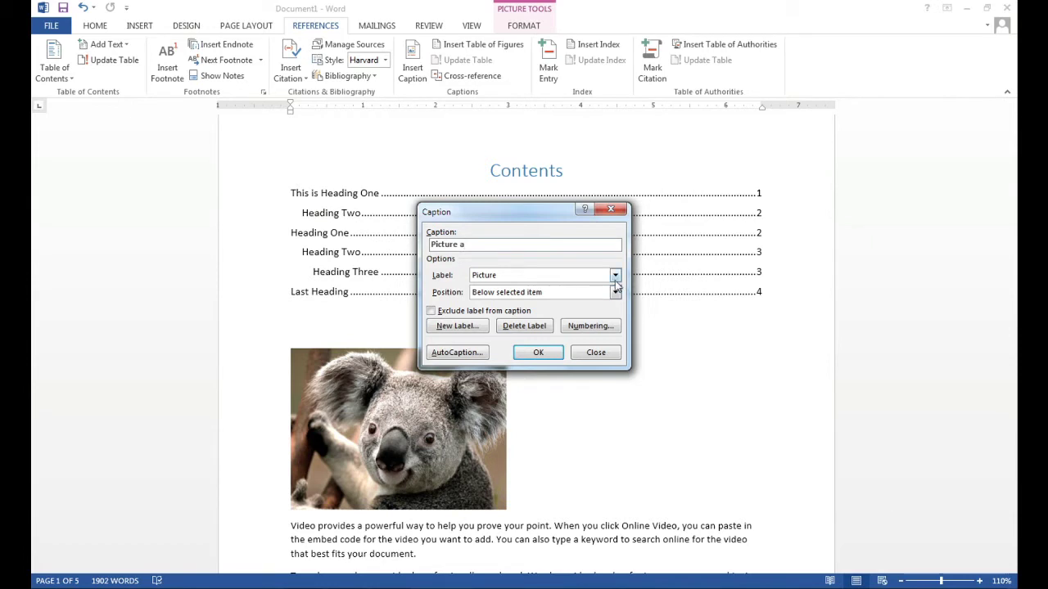
click(590, 326)
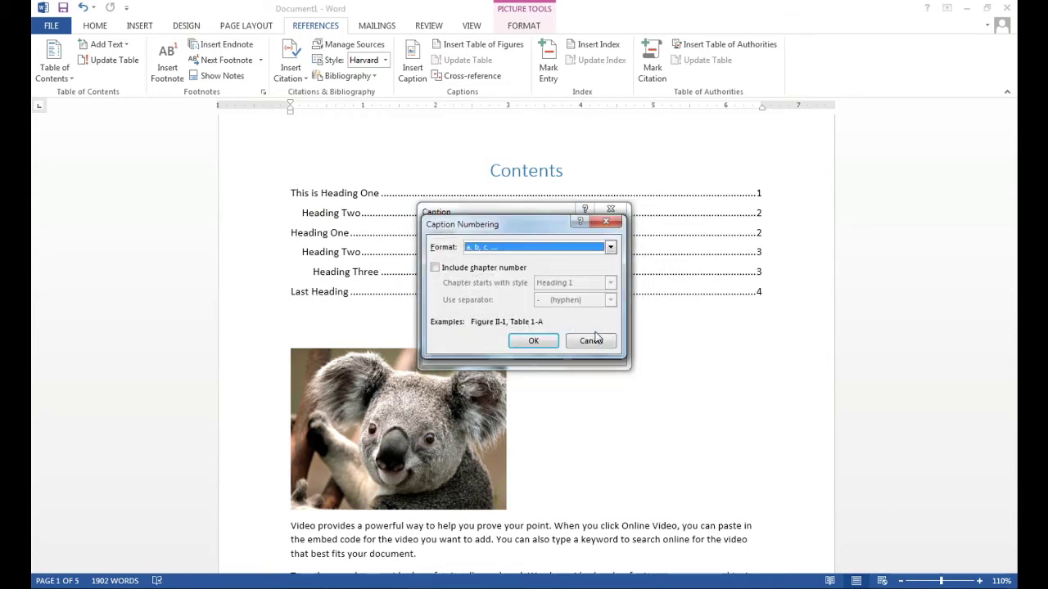
click(610, 247)
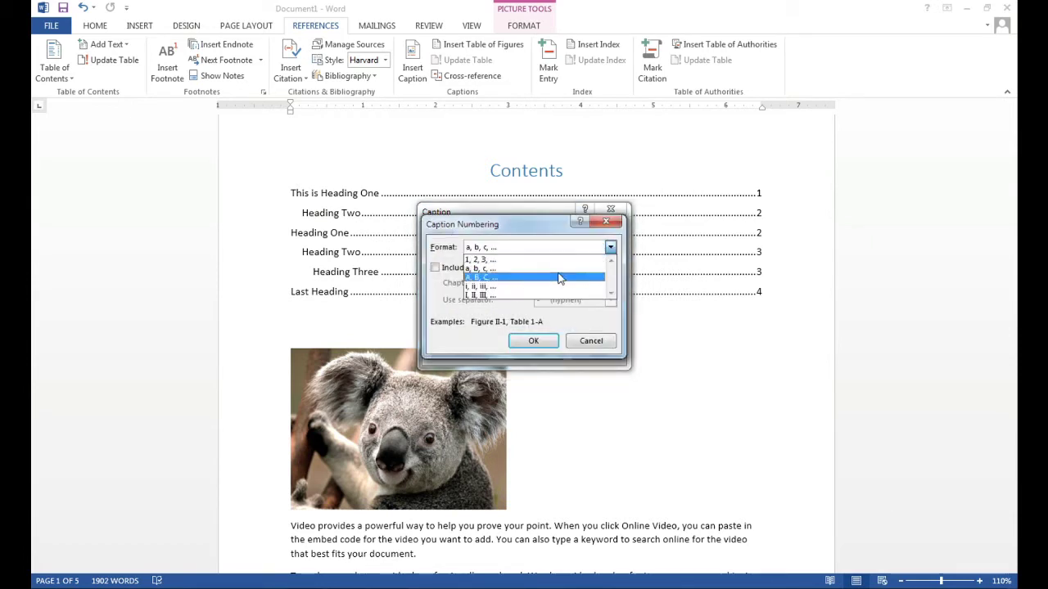
click(500, 262)
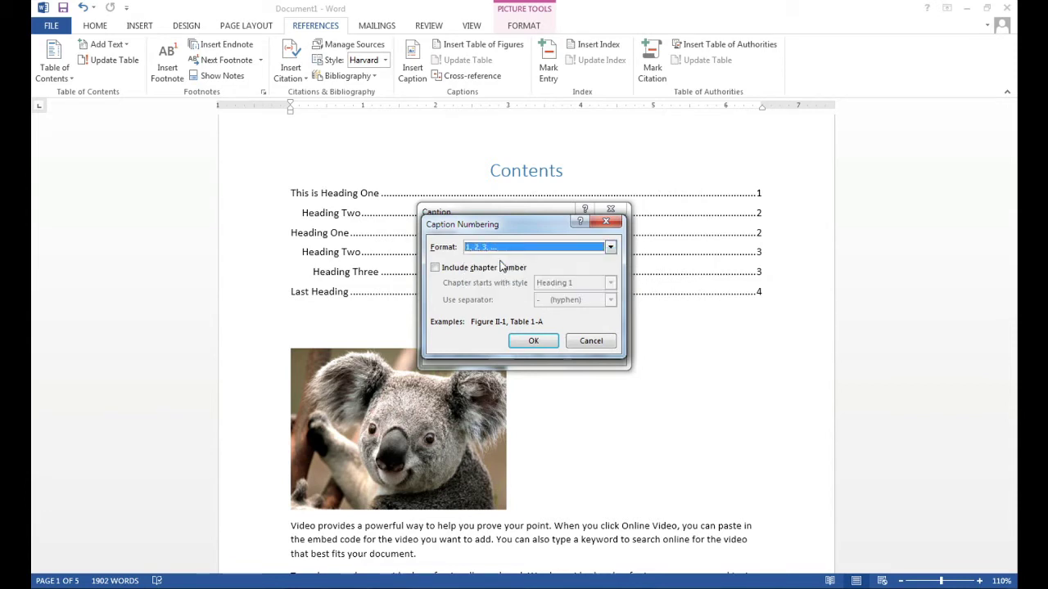
click(532, 340)
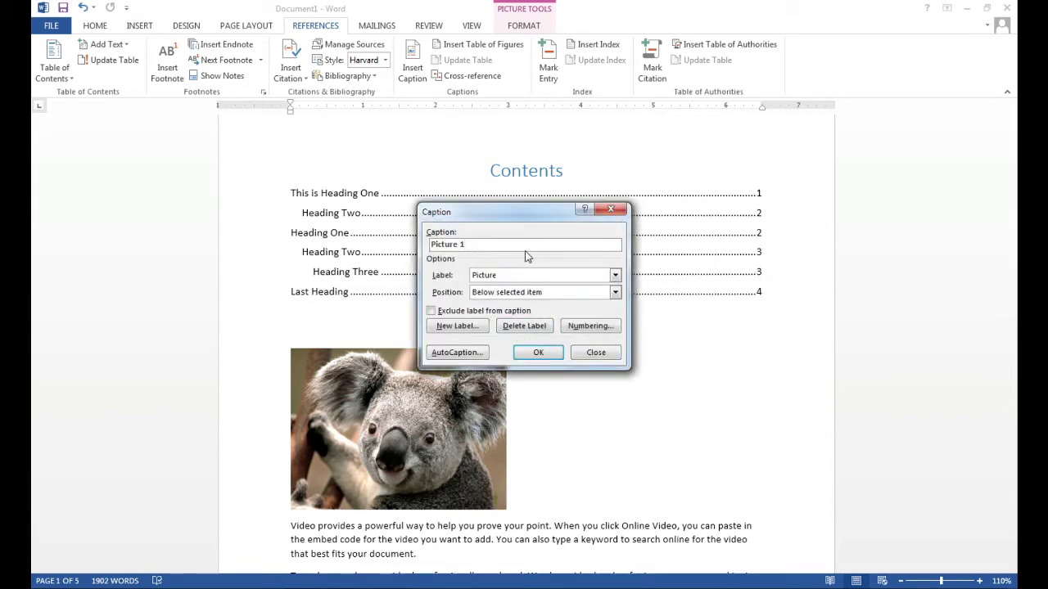
click(539, 354)
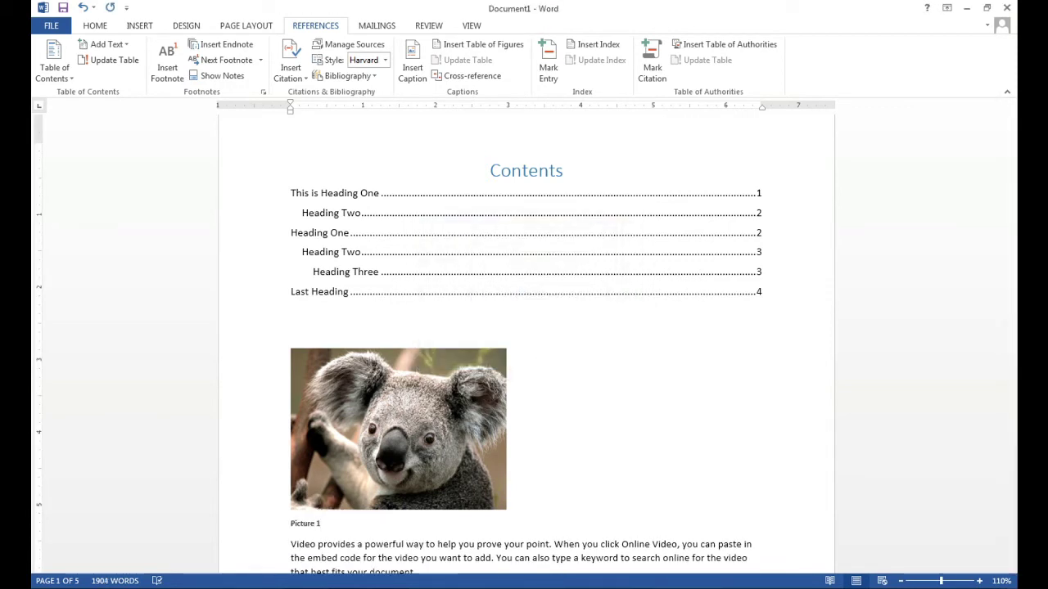
text(s th)
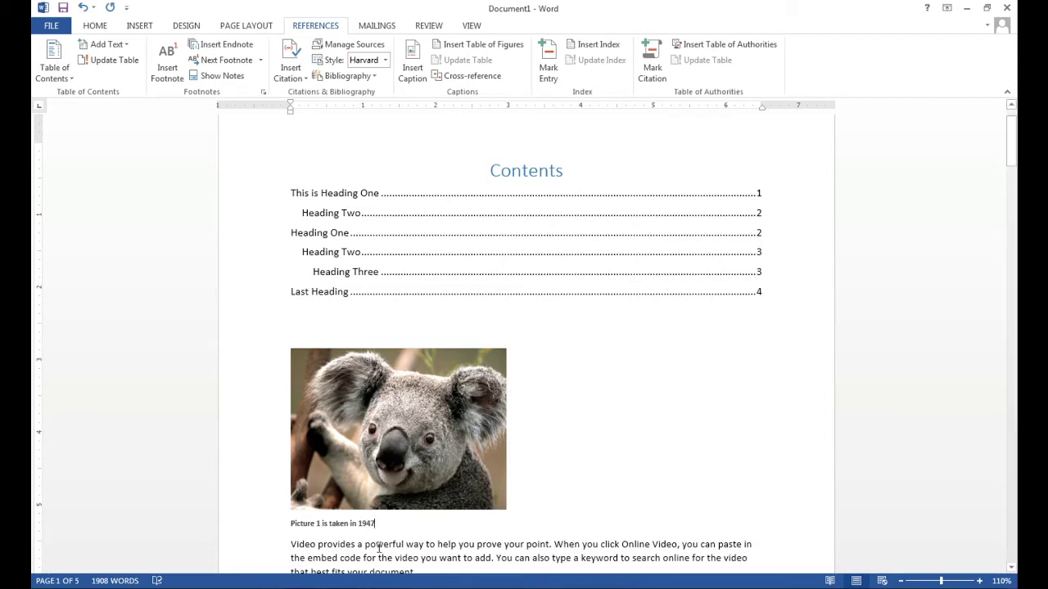
Step: Give the desert photo the Picture caption 'Picture 2 is taken in 1578'
scroll(420, 524, down, 3)
scroll(423, 510, down, 3)
scroll(415, 477, down, 3)
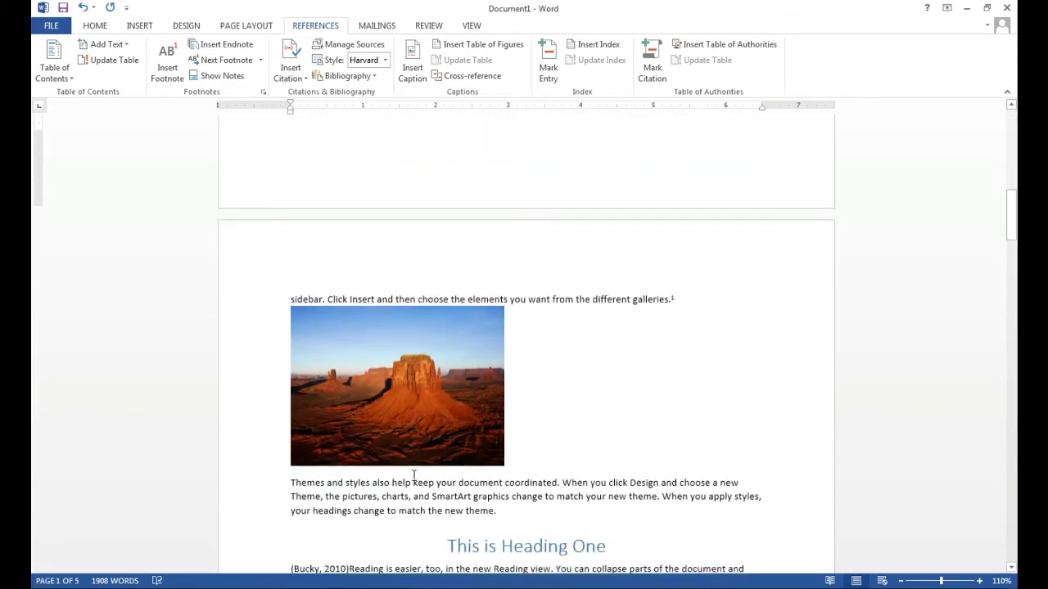
click(410, 380)
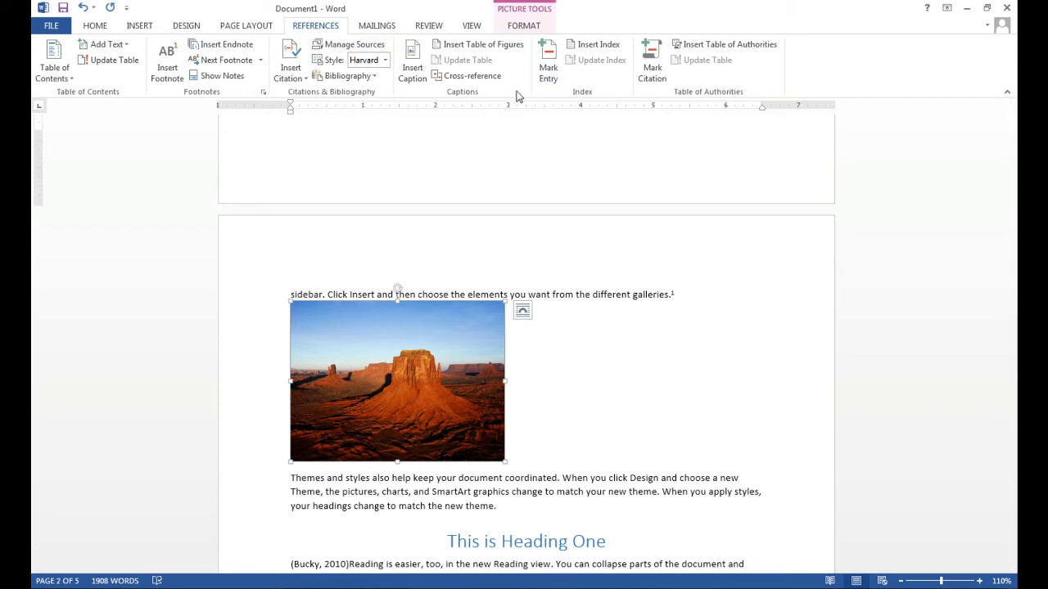
click(410, 72)
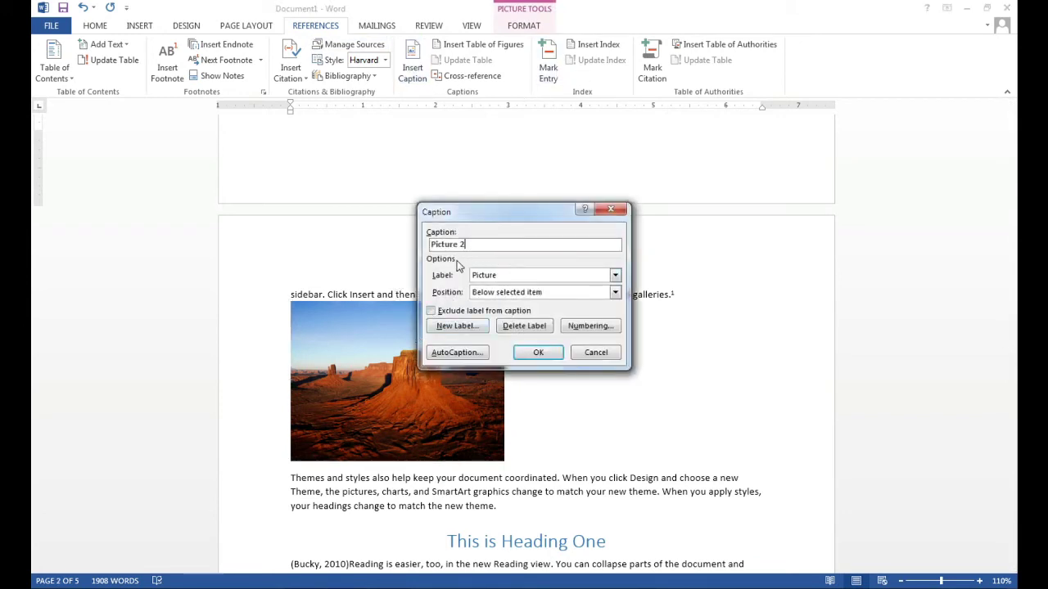
click(536, 354)
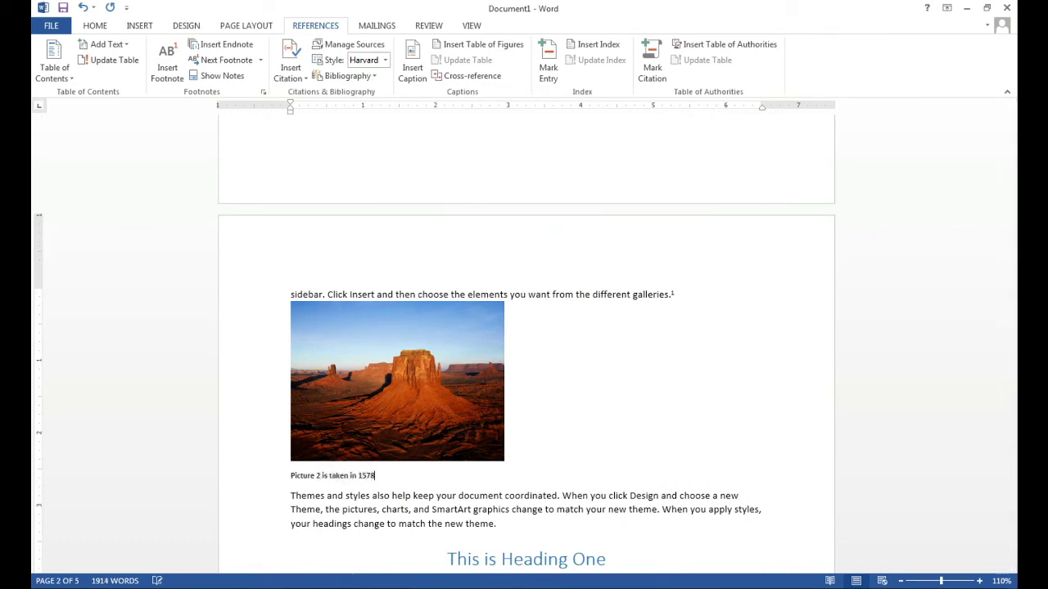
scroll(492, 352, up, 5)
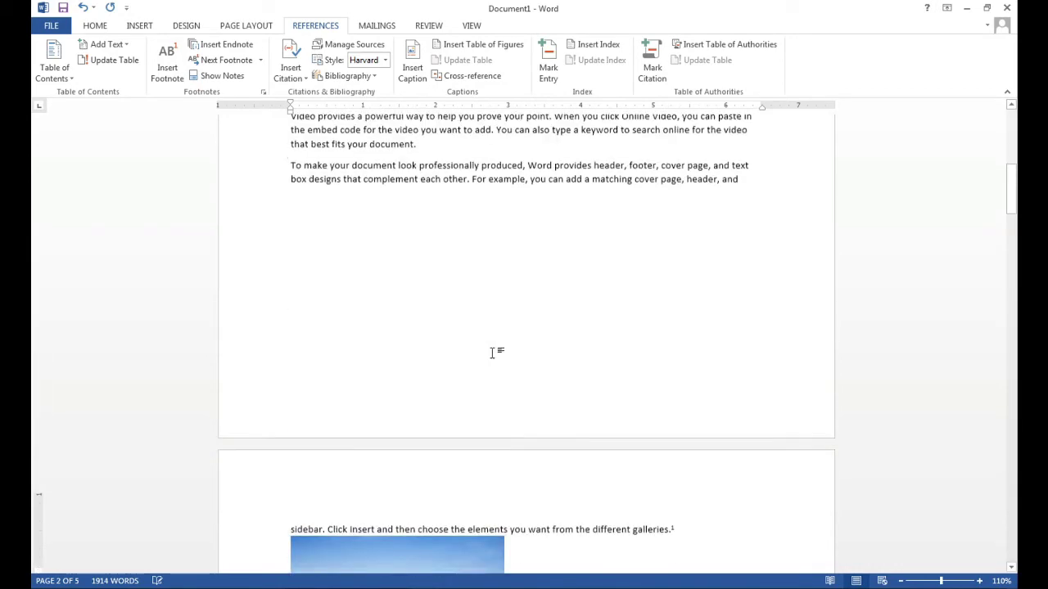
scroll(492, 352, up, 4)
scroll(442, 295, up, 5)
scroll(417, 266, down, 4)
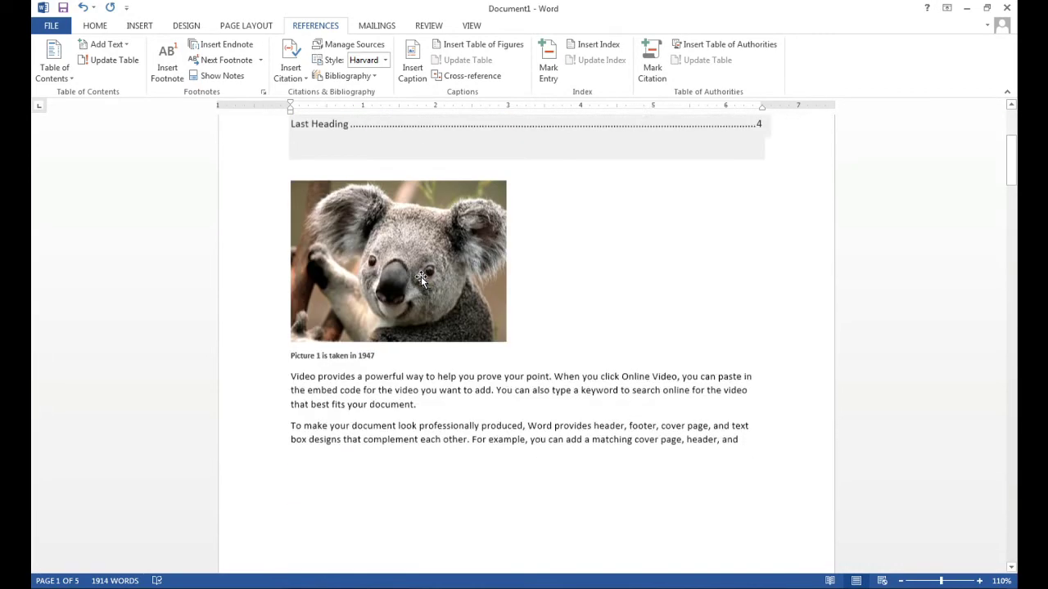
scroll(425, 246, up, 2)
Step: Add a blank line under the contents and insert a table of figures for the Picture label there
scroll(434, 215, up, 1)
click(377, 293)
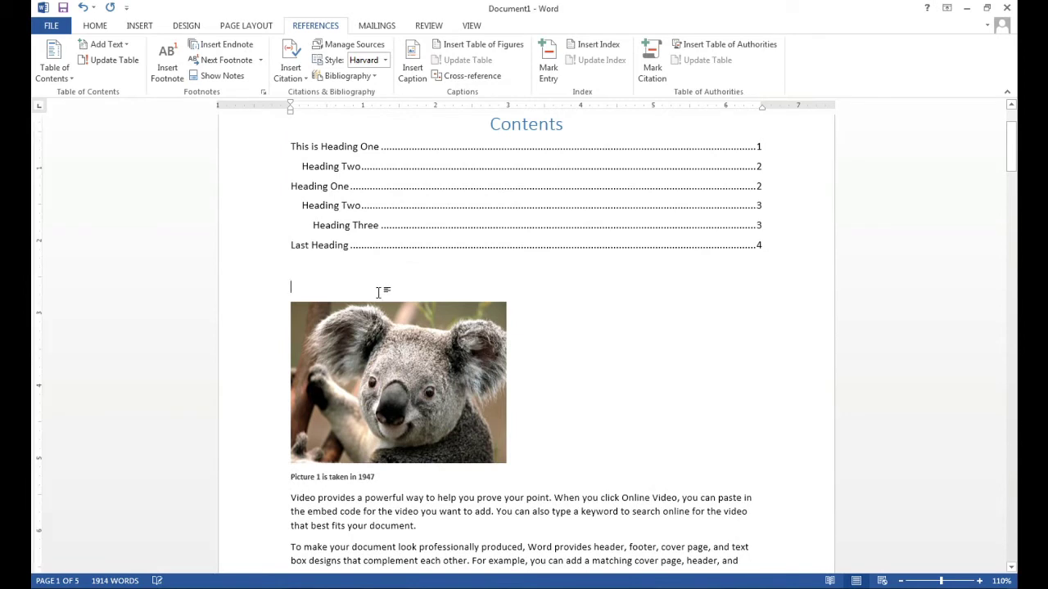
key(Return)
key(Return)
key(Return)
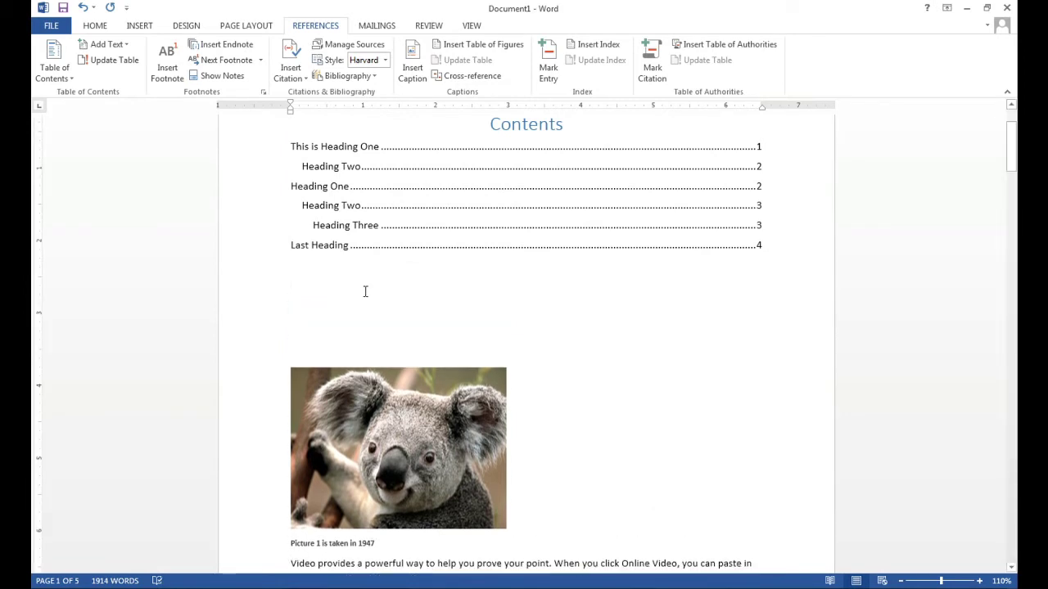
click(363, 292)
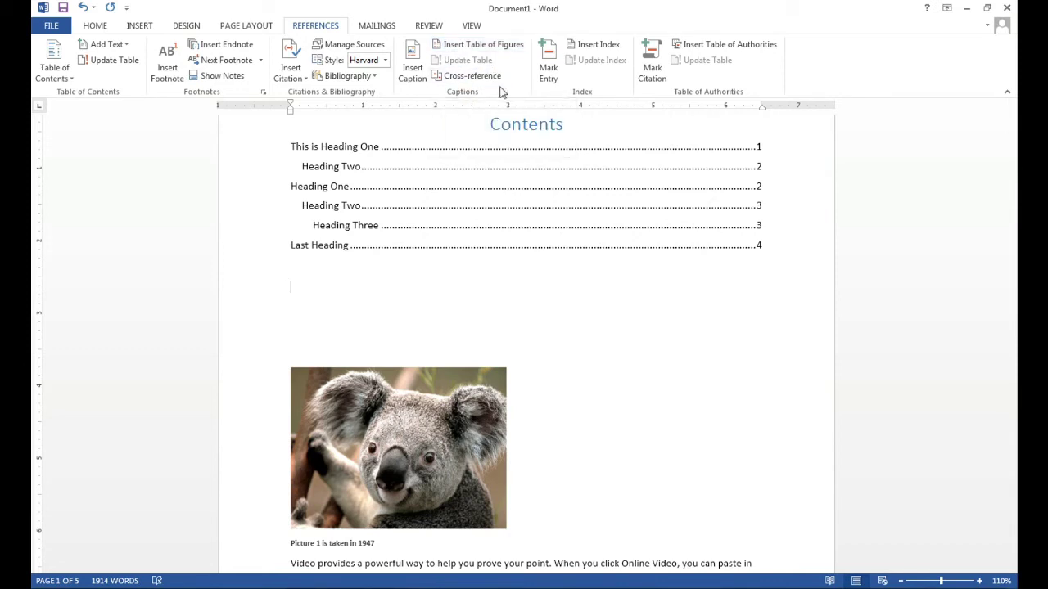
click(471, 46)
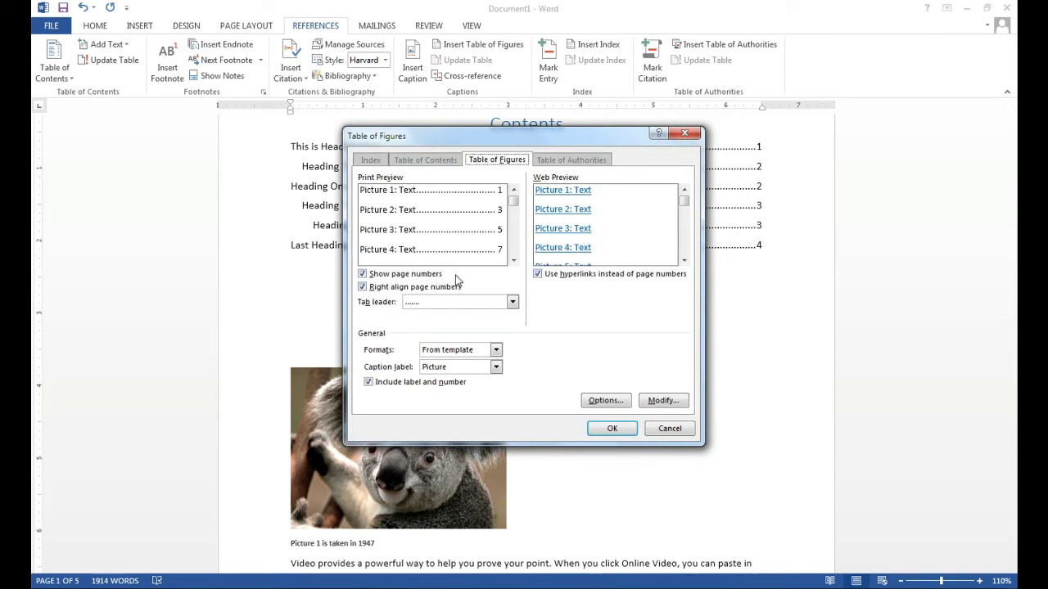
click(612, 430)
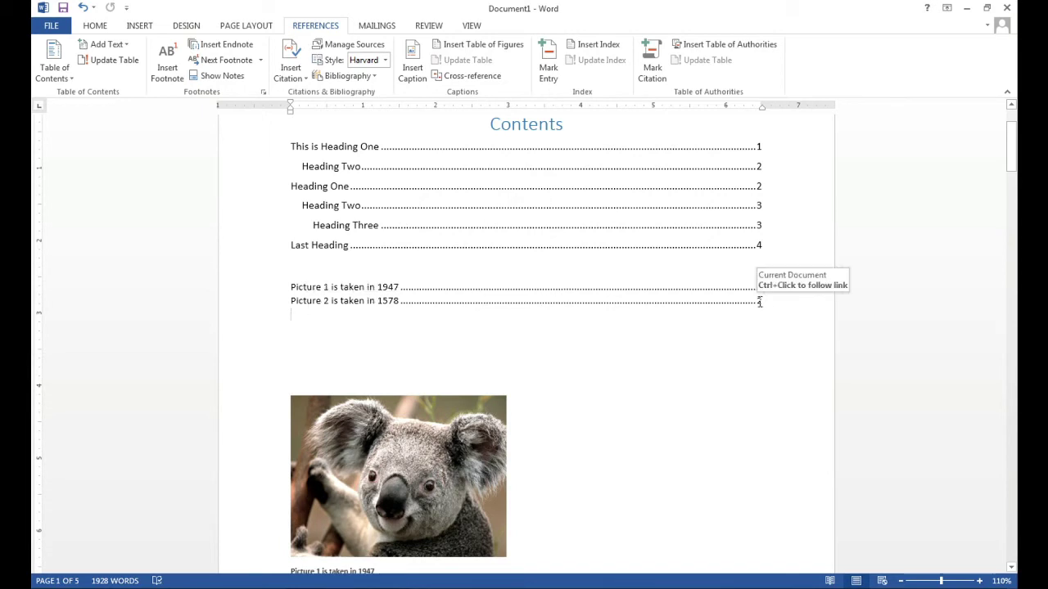
scroll(341, 335, up, 2)
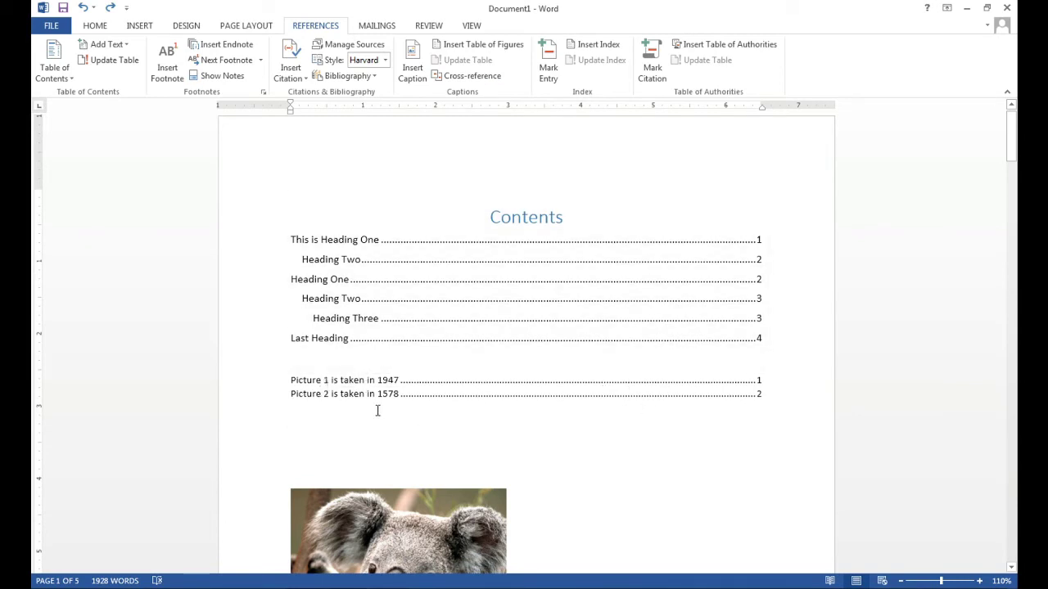
Step: Insert entire-caption cross-references to Picture 1 and Picture 2 below the table of figures
click(471, 76)
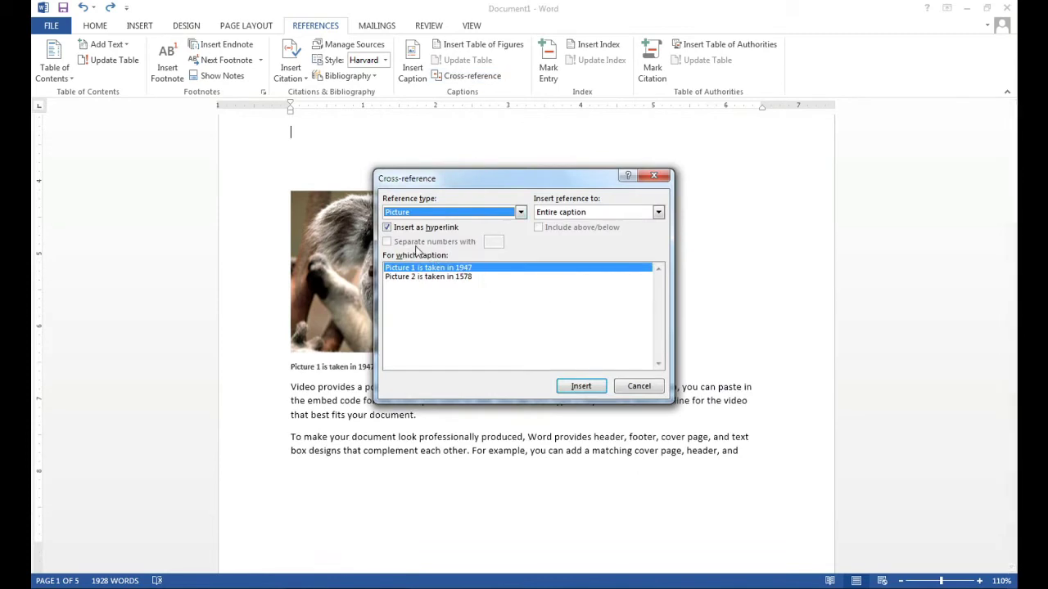
click(520, 212)
click(520, 213)
click(459, 268)
click(581, 387)
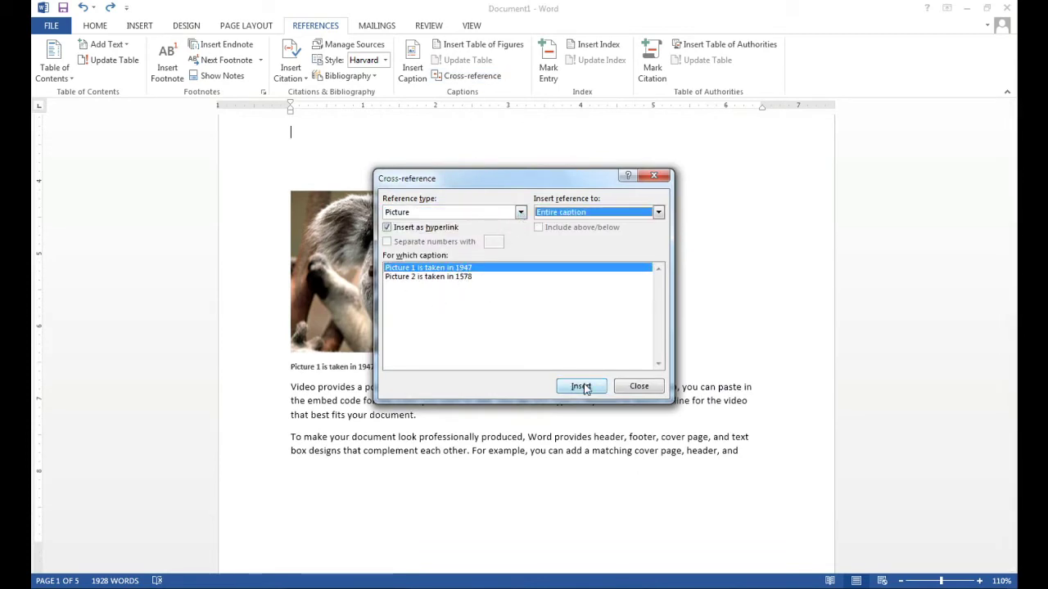
click(466, 277)
click(580, 388)
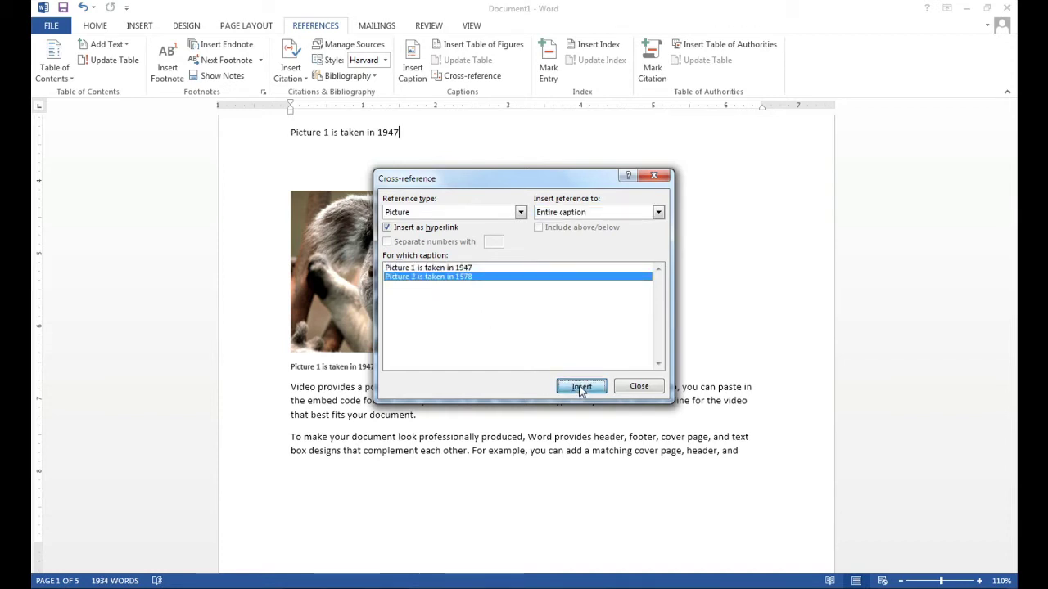
click(653, 175)
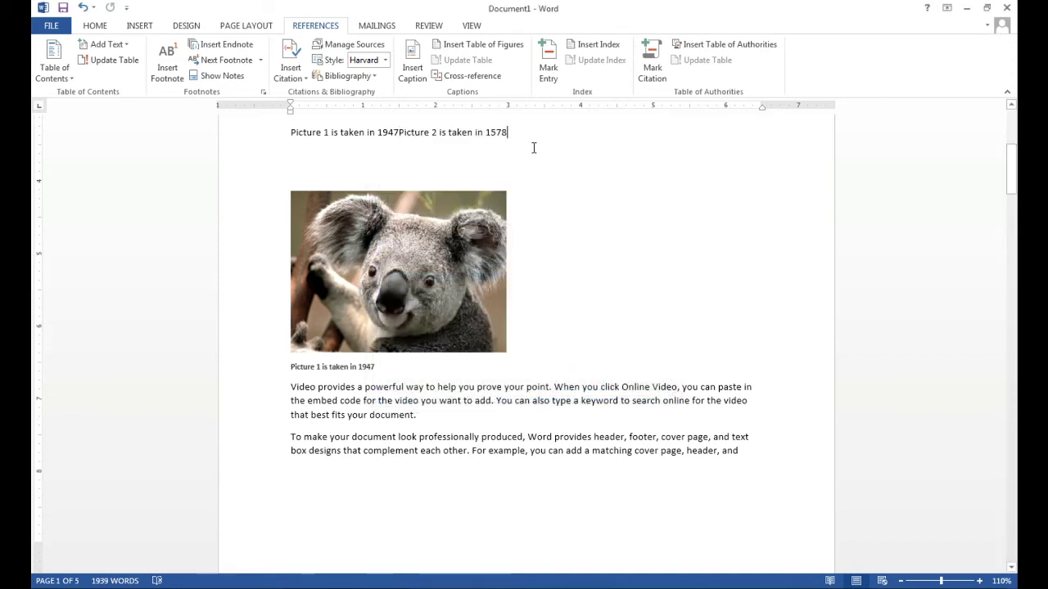
Step: Separate the two picture references with a space
scroll(535, 146, up, 2)
scroll(532, 181, up, 2)
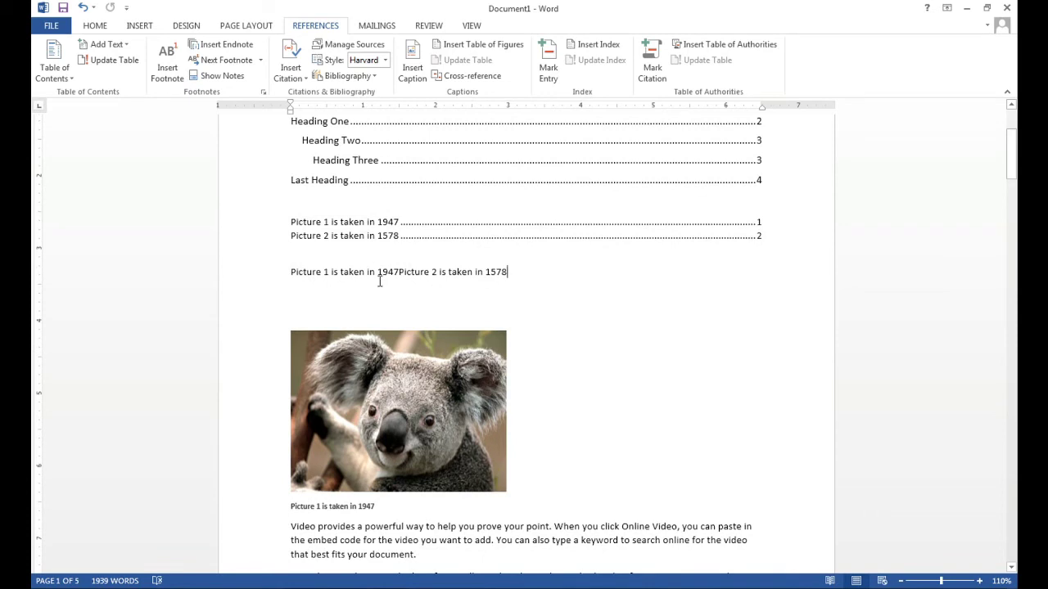
click(398, 272)
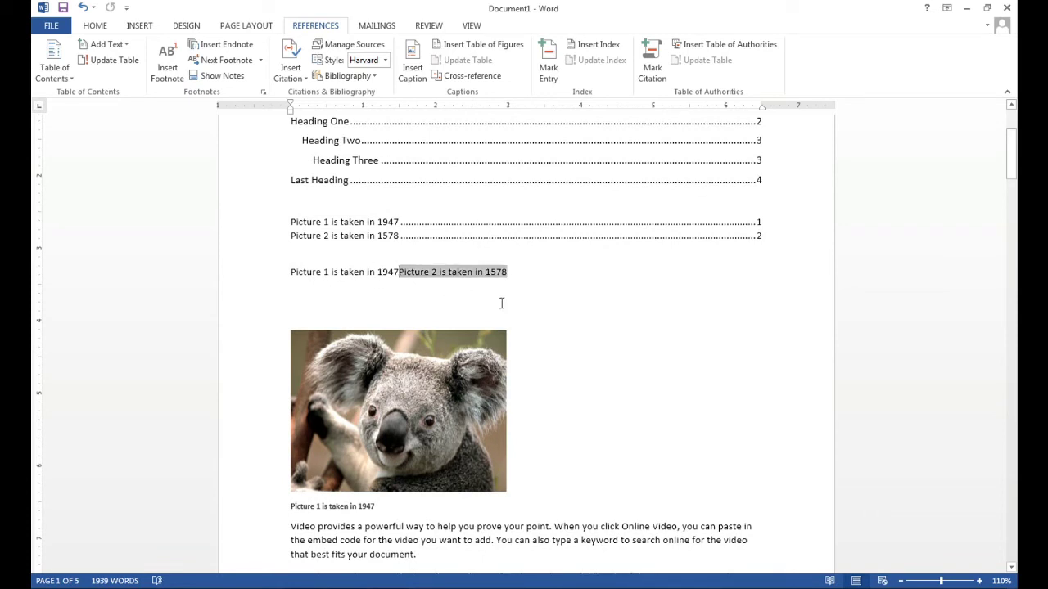
click(535, 272)
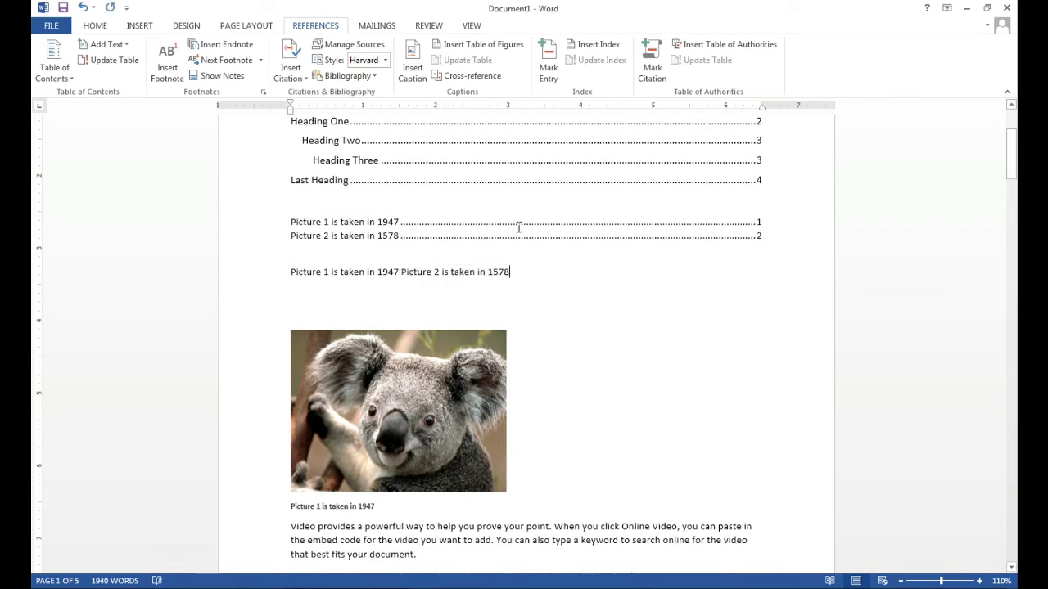
scroll(409, 473, down, 2)
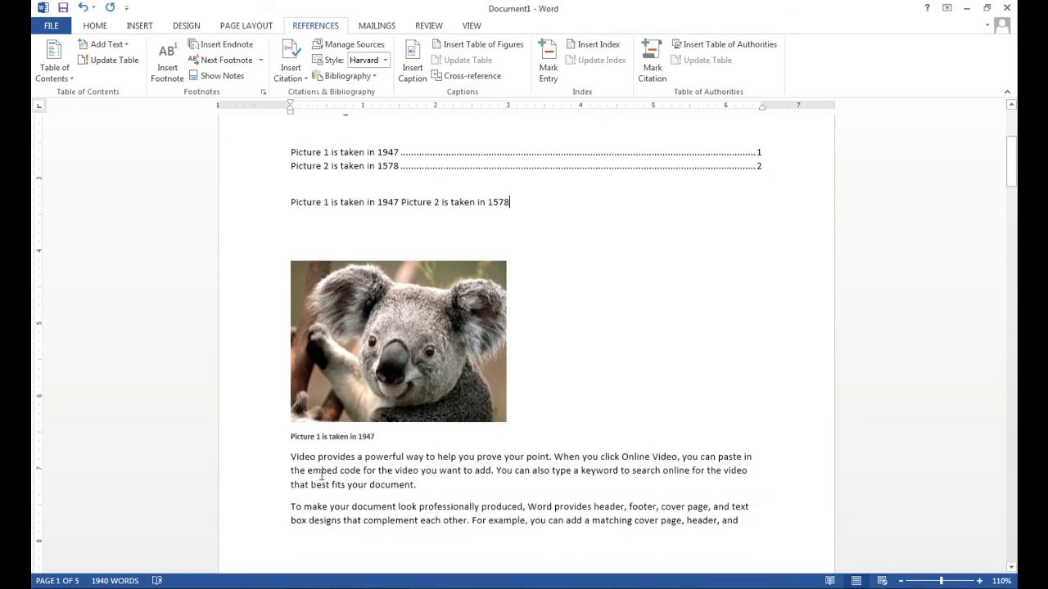
scroll(328, 435, down, 3)
scroll(579, 486, down, 5)
scroll(579, 489, down, 10)
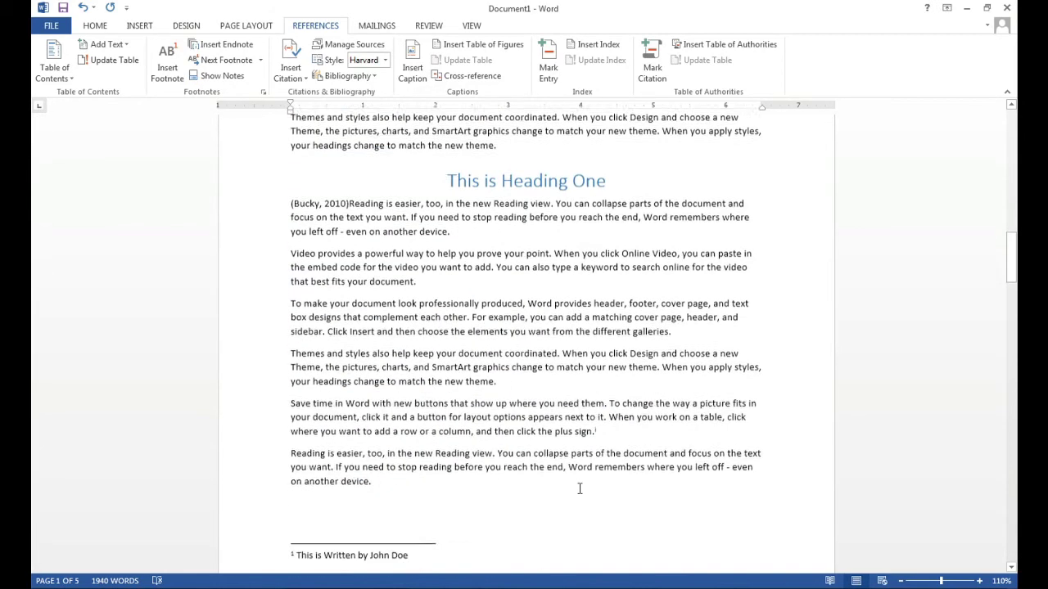
scroll(579, 488, down, 6)
scroll(554, 456, up, 4)
Step: Insert a Picture 1 cross-reference after 'that best fits your document.'
click(450, 200)
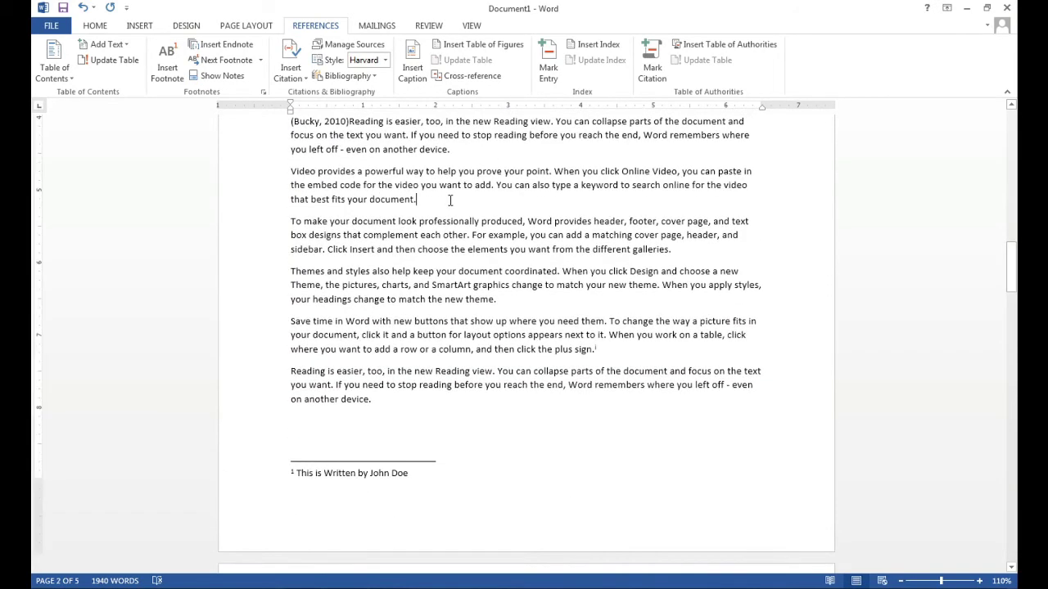
click(461, 77)
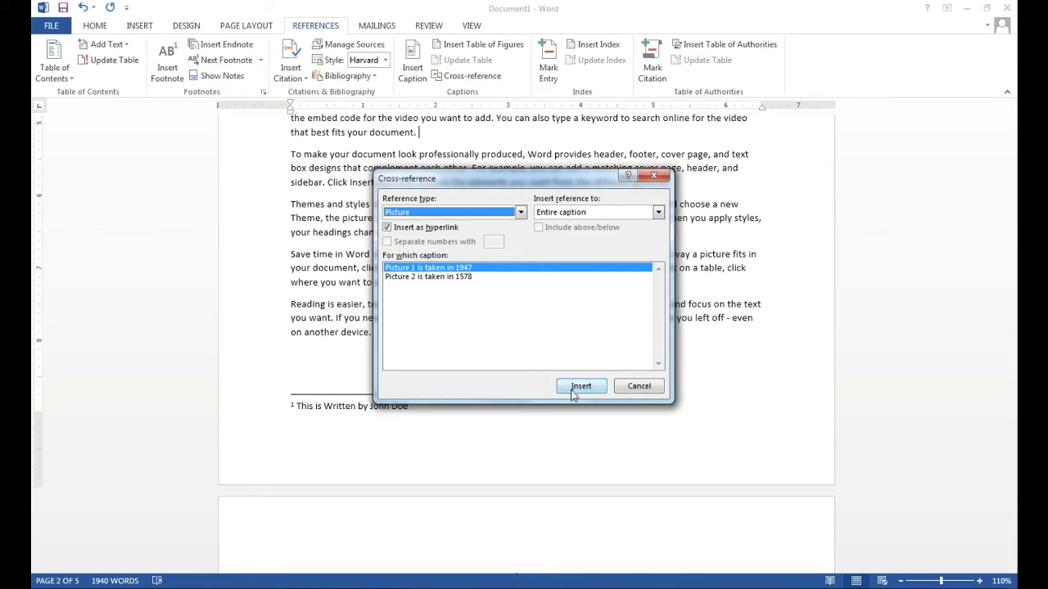
click(581, 386)
click(653, 176)
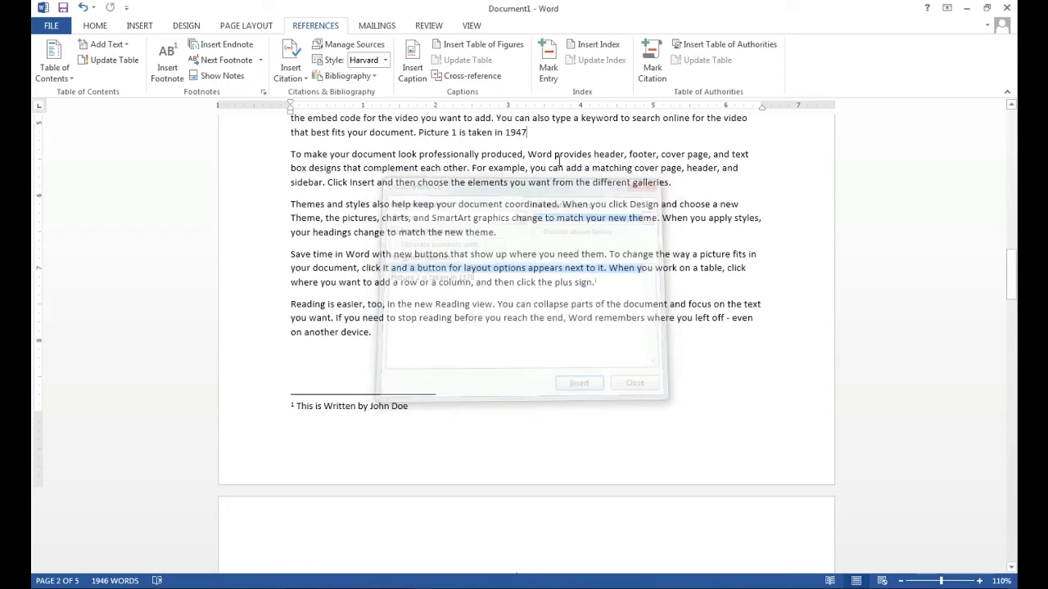
Step: Follow the new link to the koala's Picture 1 caption
ctrl+click(472, 134)
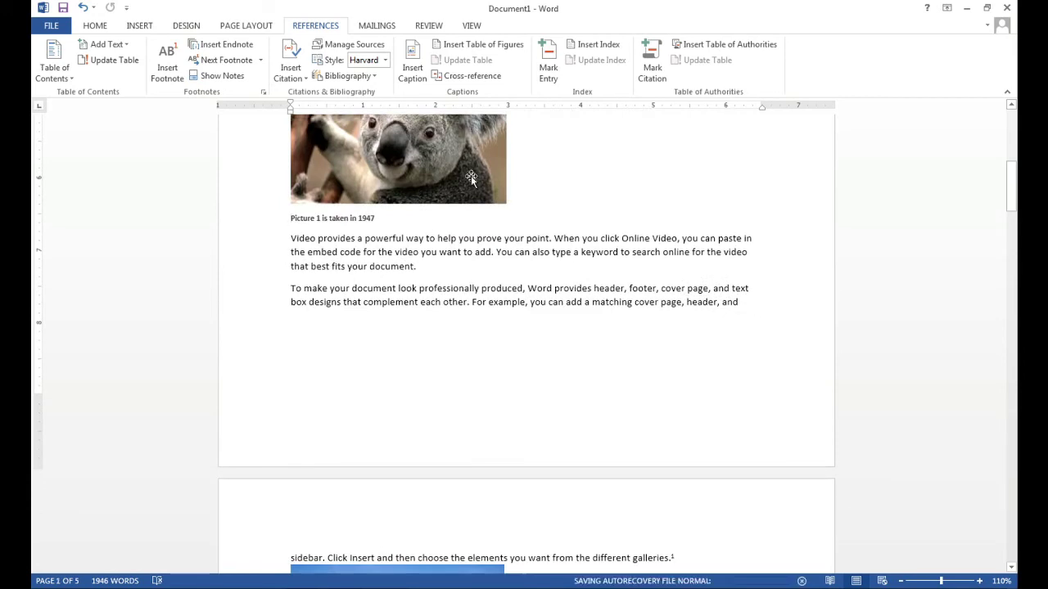
scroll(440, 190, up, 3)
scroll(439, 290, up, 2)
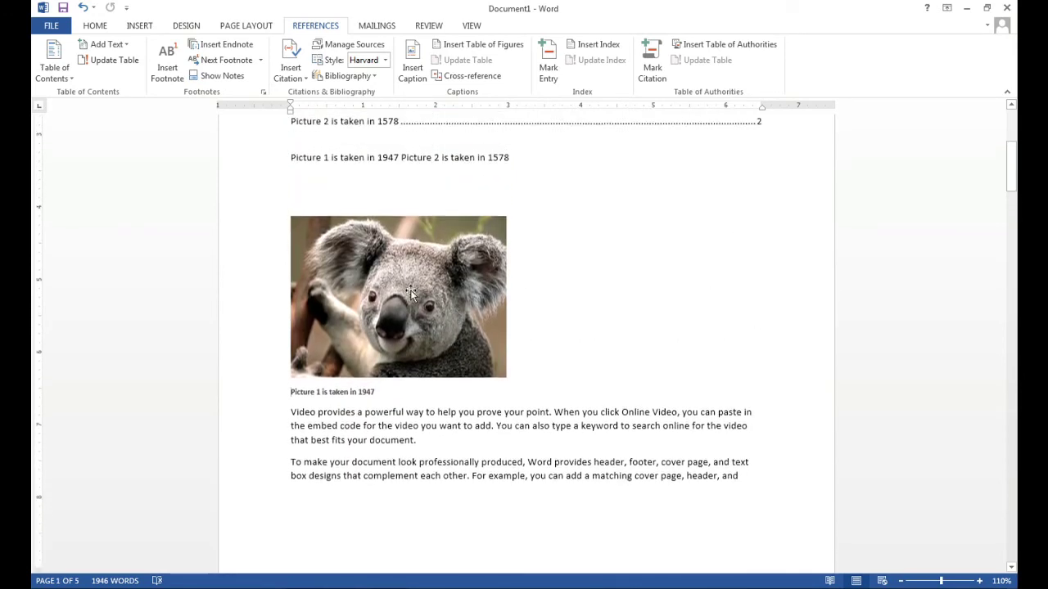
scroll(439, 290, up, 5)
Step: Mark 'keyword' in the Online Video paragraph as an index entry via Mark Entry
scroll(532, 266, up, 3)
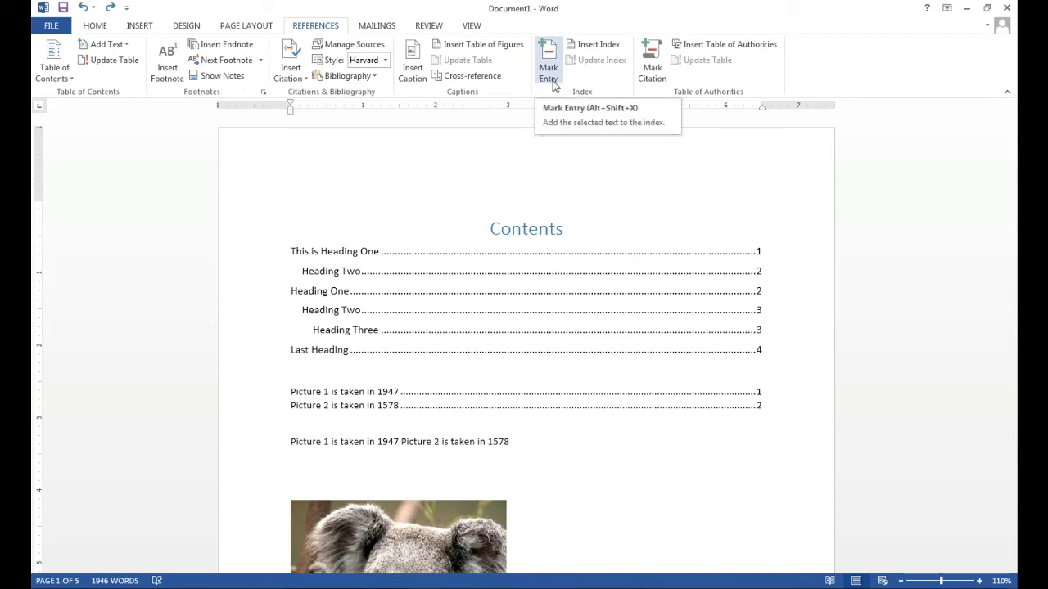
mouse_move(1012, 160)
mouse_down()
mouse_move(1013, 204)
mouse_move(1013, 184)
mouse_up()
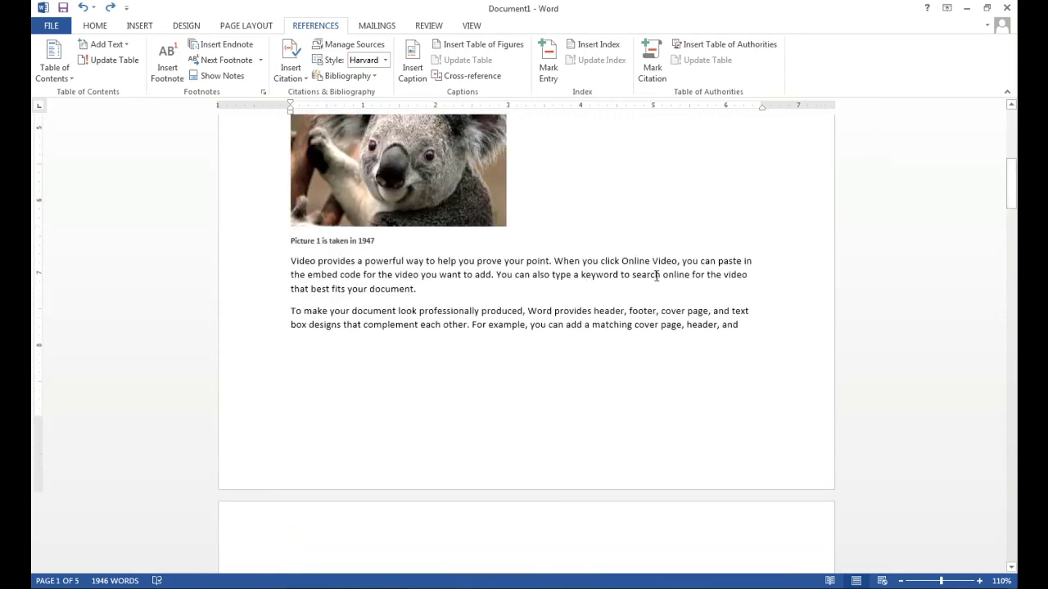
drag(606, 275, 616, 275)
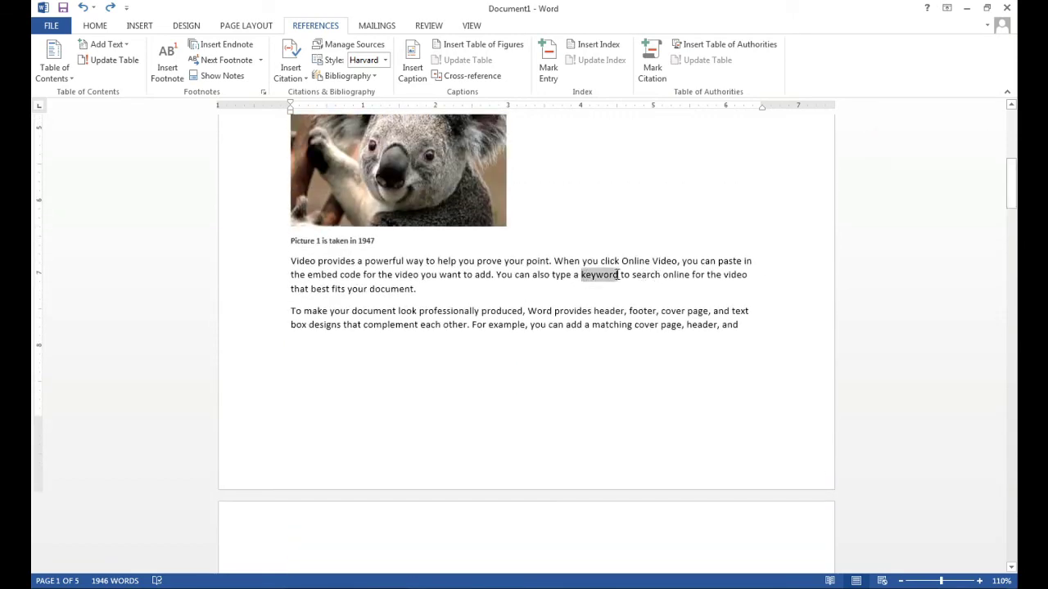
click(547, 65)
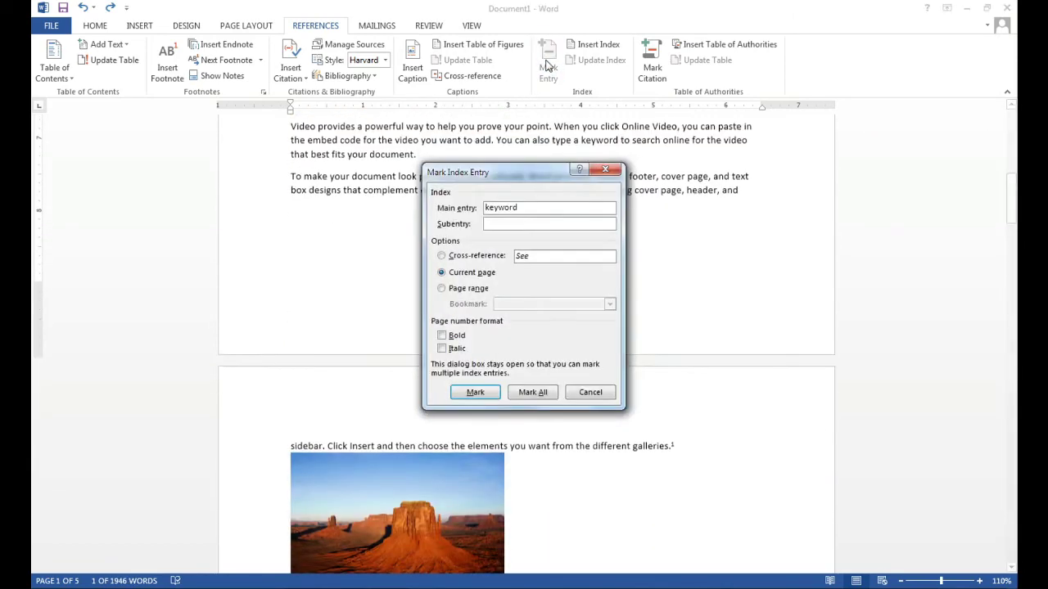
click(530, 208)
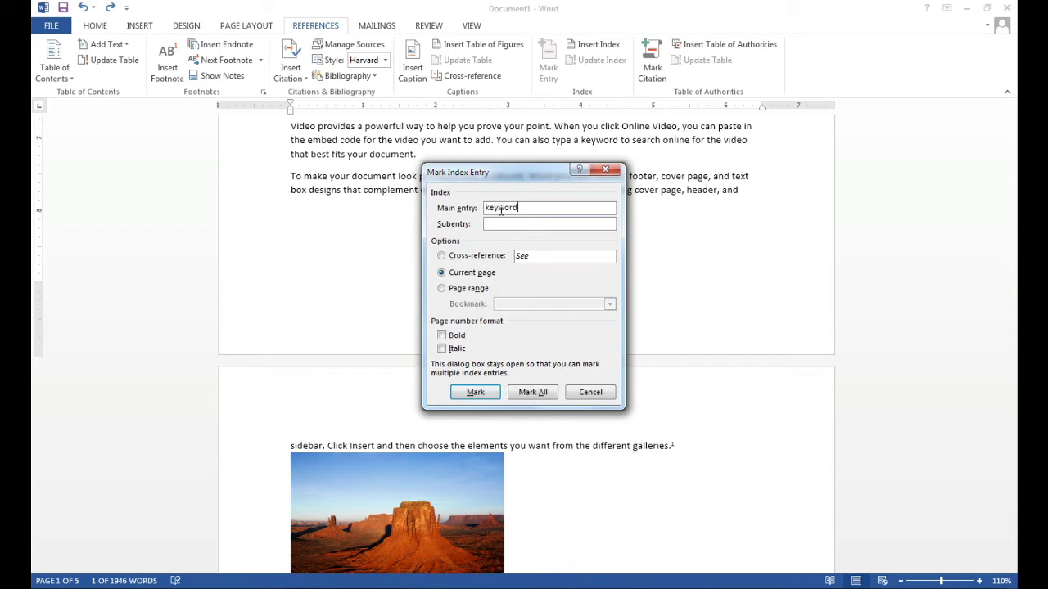
click(483, 394)
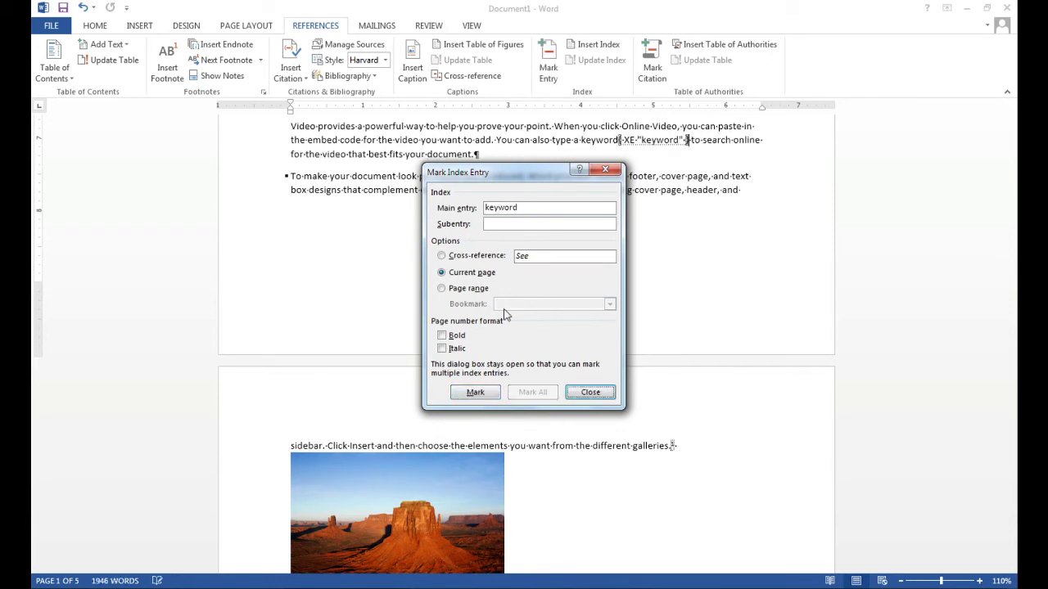
click(688, 178)
click(590, 392)
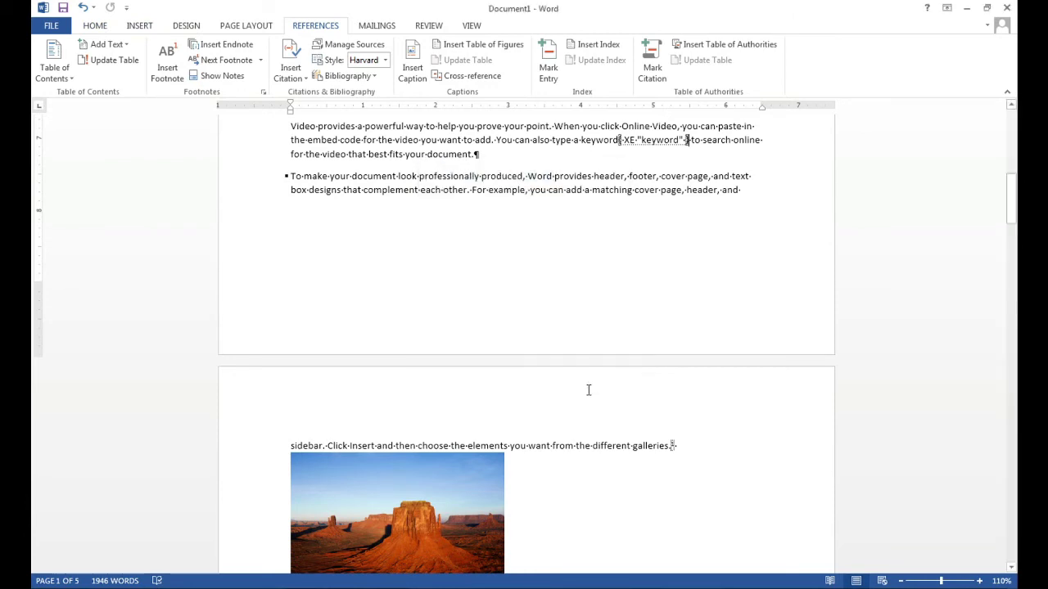
scroll(589, 390, down, 5)
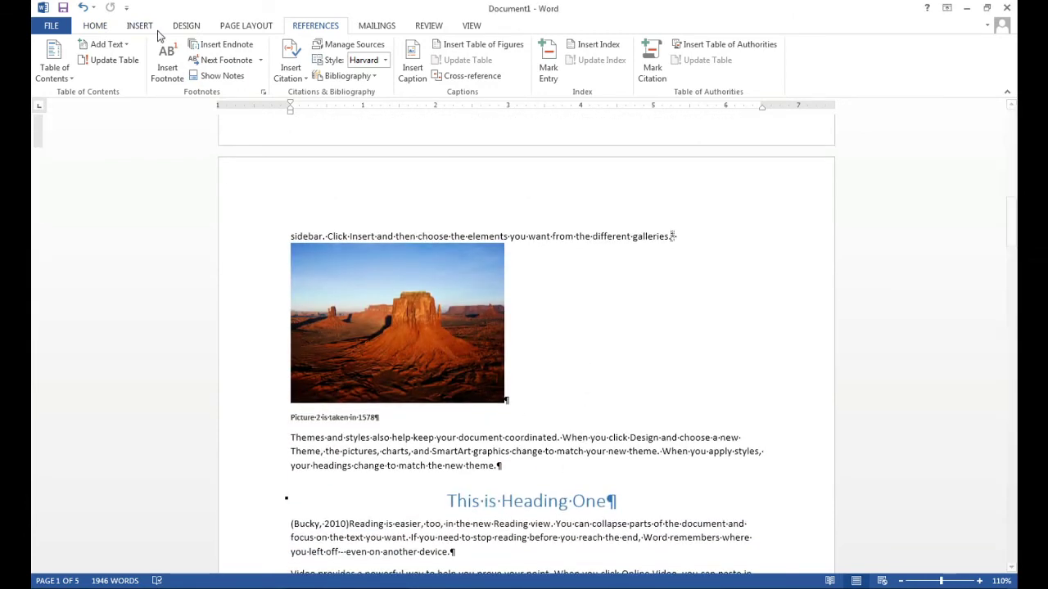
Step: Turn off the Show/Hide ¶ formatting marks
click(91, 27)
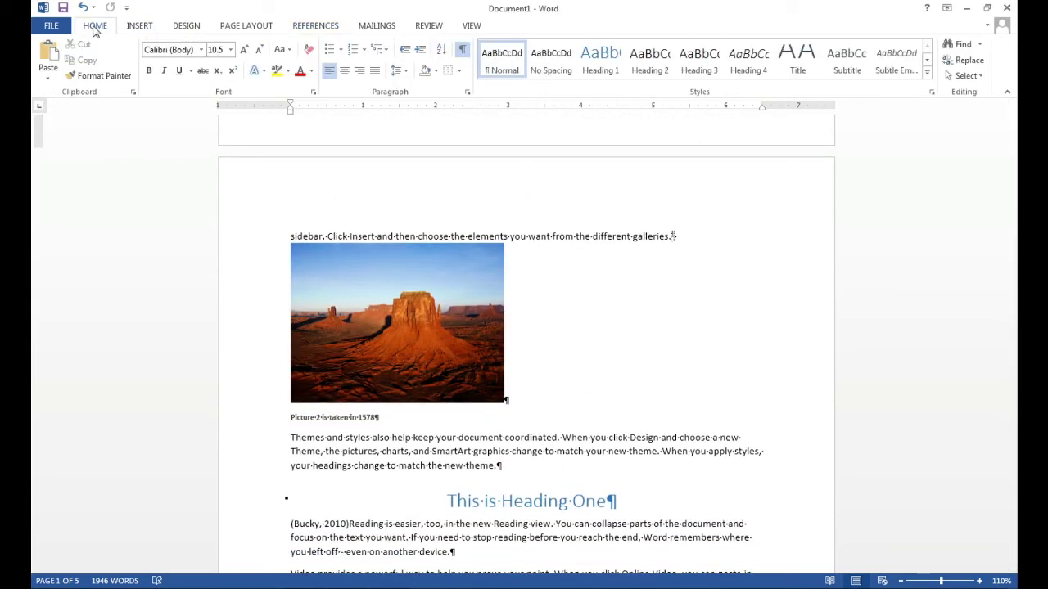
click(461, 49)
scroll(611, 359, up, 5)
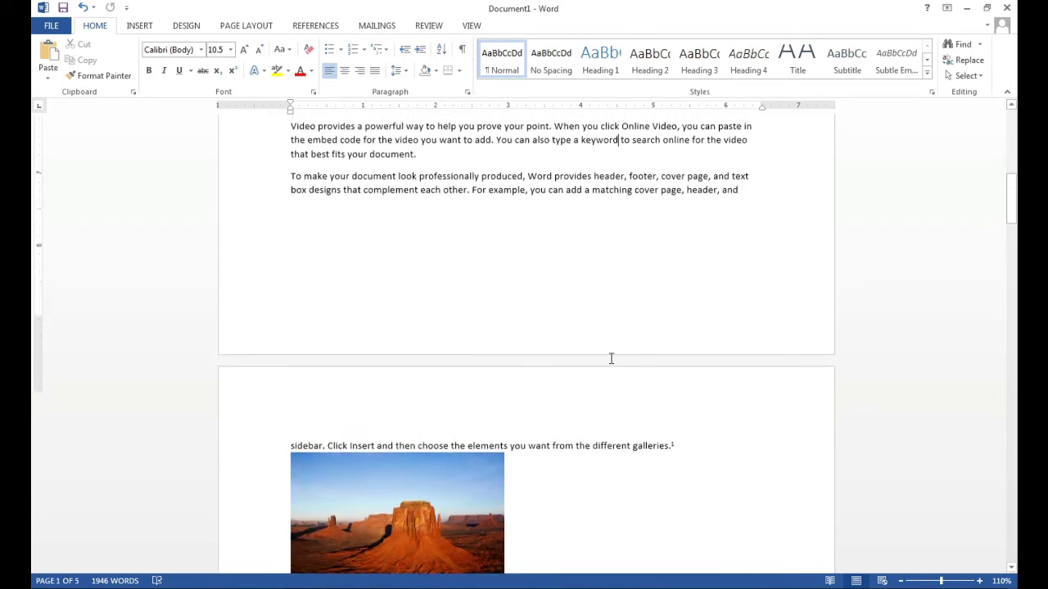
scroll(610, 359, up, 4)
scroll(578, 376, down, 6)
scroll(578, 393, down, 5)
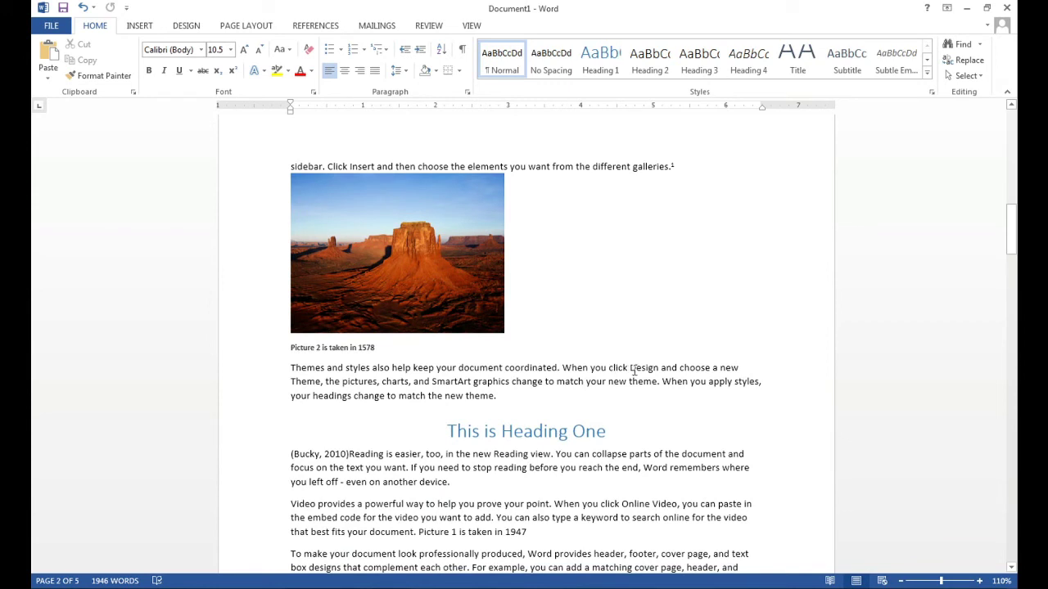
Step: Mark the word 'Design' in the Themes paragraph as an index entry
drag(643, 366, 655, 369)
click(659, 367)
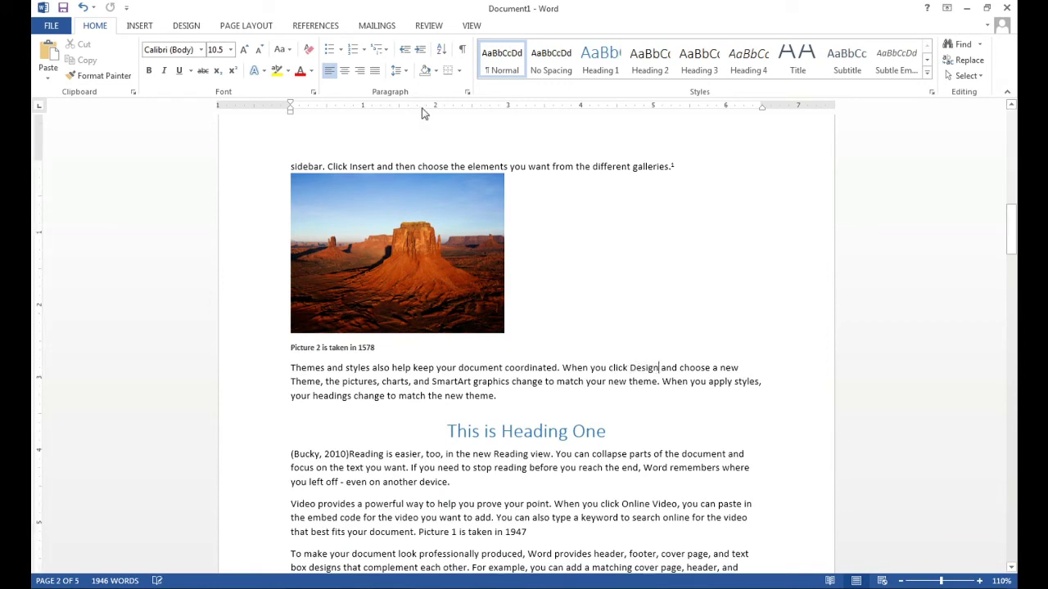
click(323, 27)
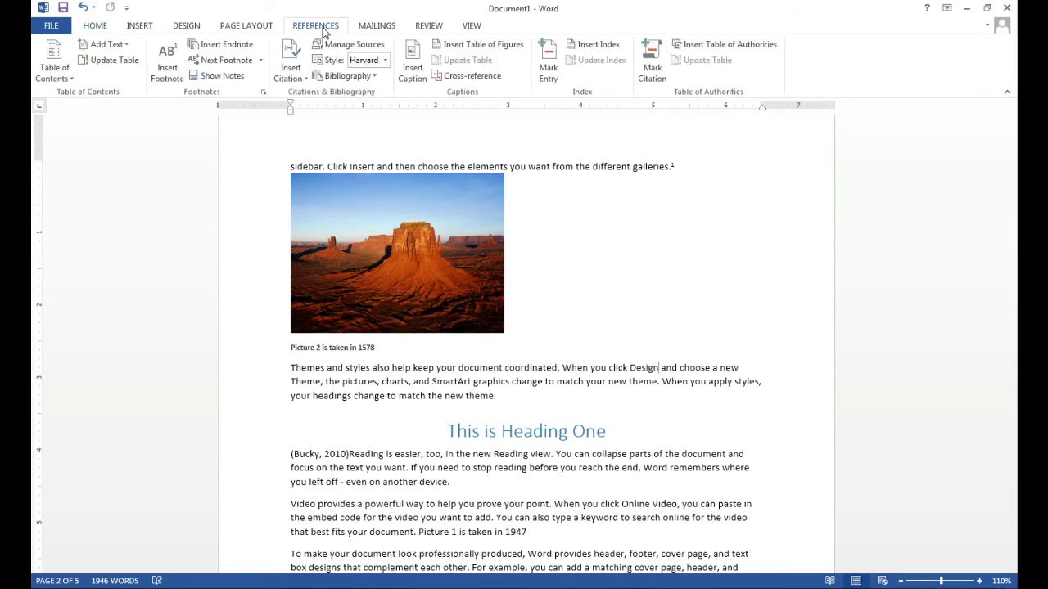
click(548, 62)
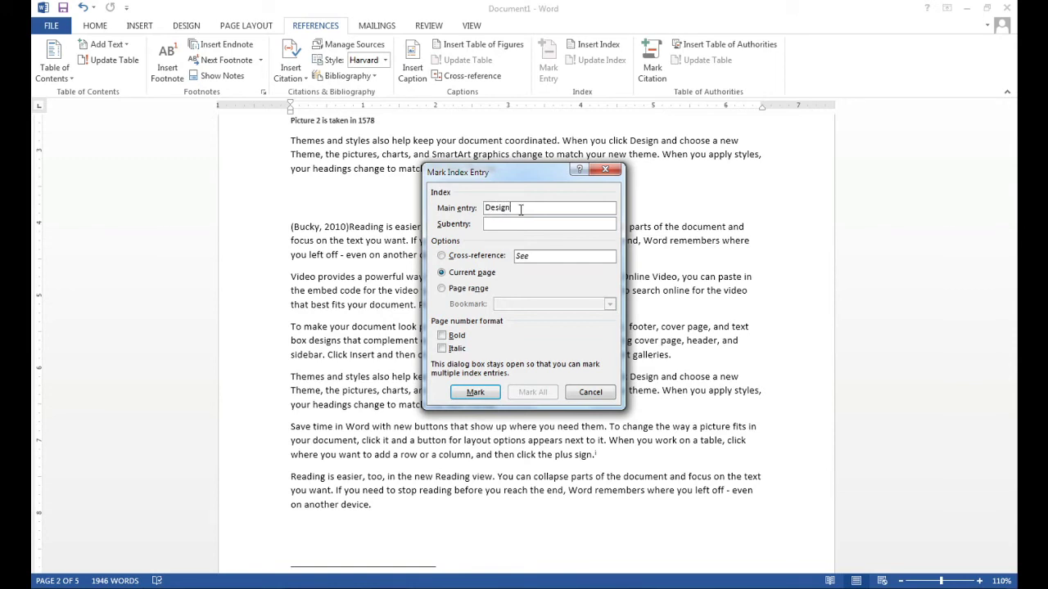
click(478, 391)
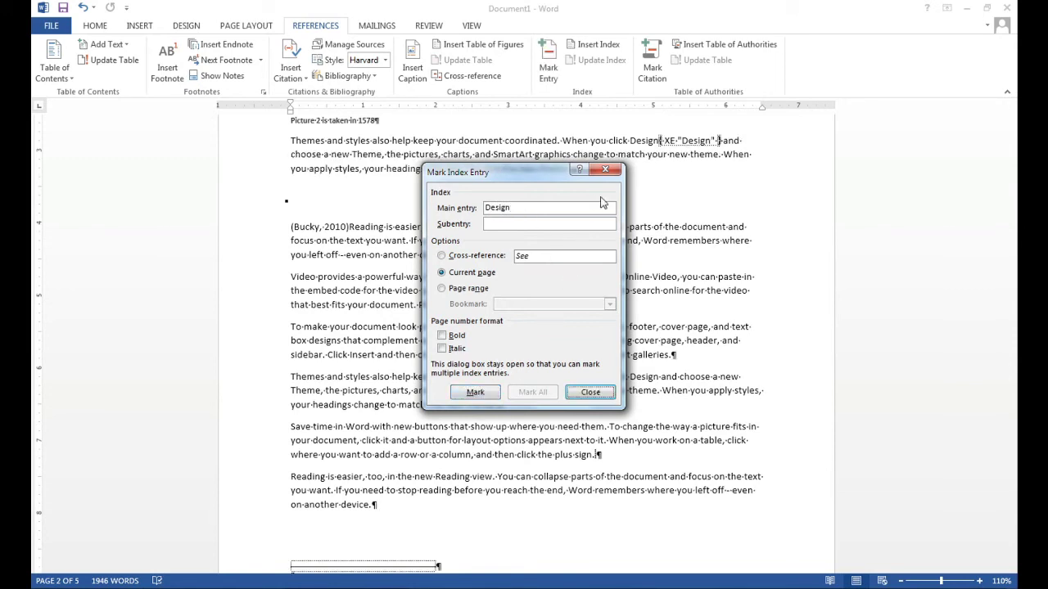
click(605, 169)
Step: Hide the formatting marks again and place the cursor below the contents lists
click(97, 27)
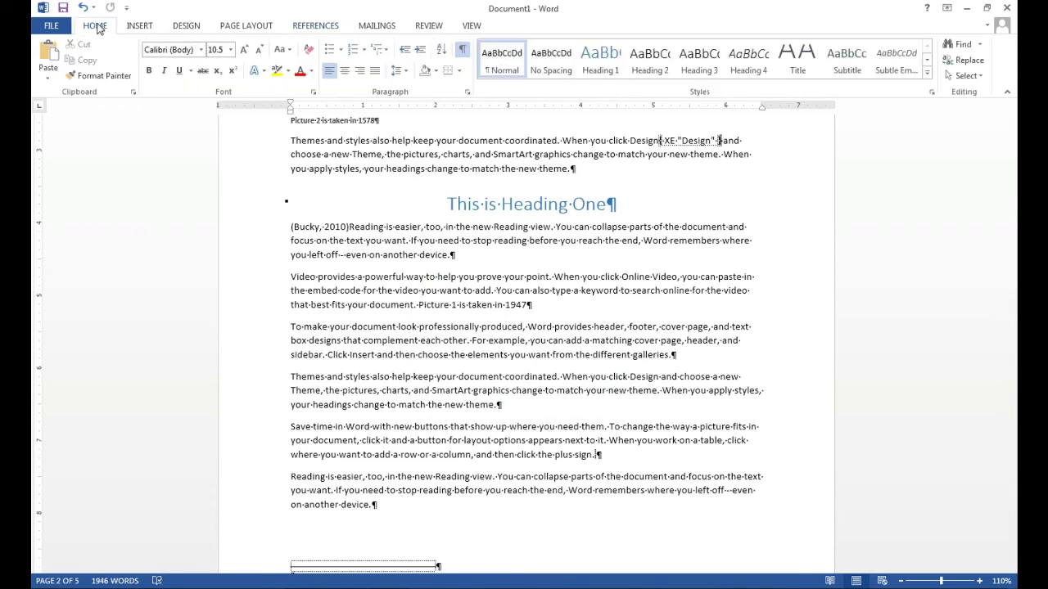
click(461, 49)
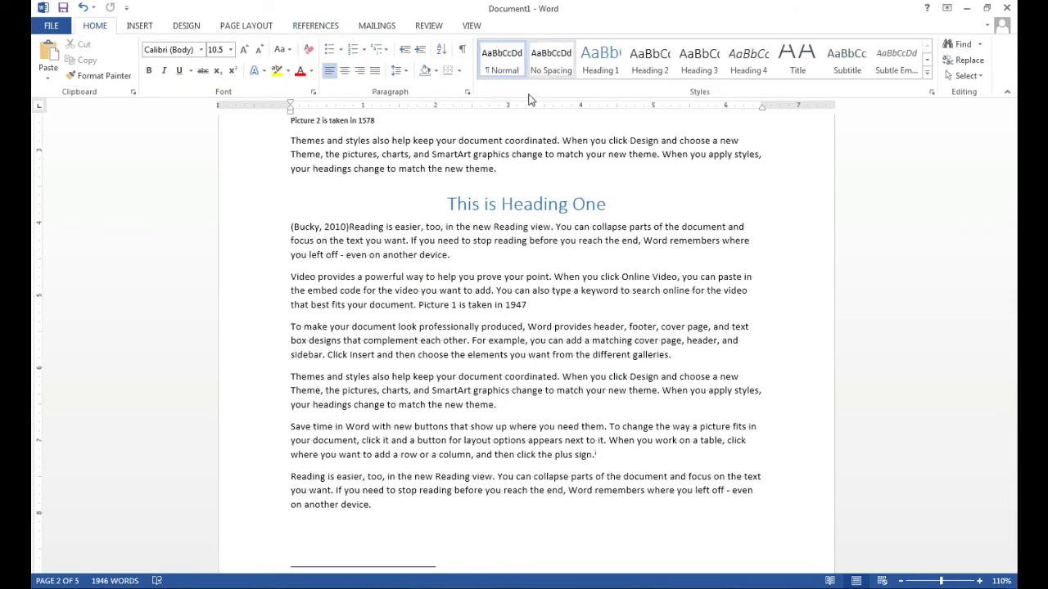
scroll(577, 313, up, 4)
scroll(577, 313, up, 4)
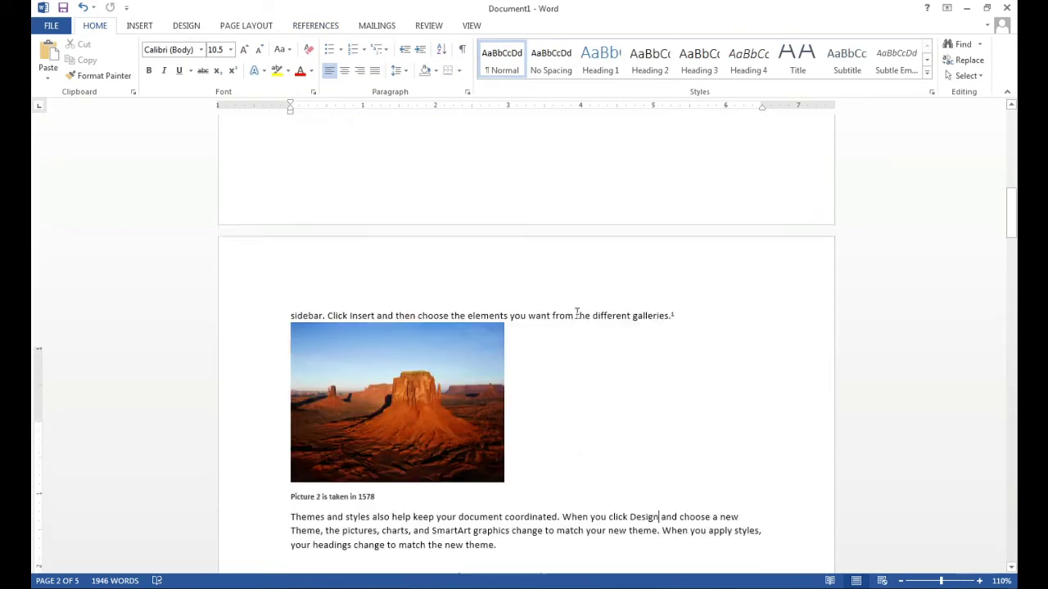
scroll(577, 313, up, 6)
scroll(577, 313, down, 2)
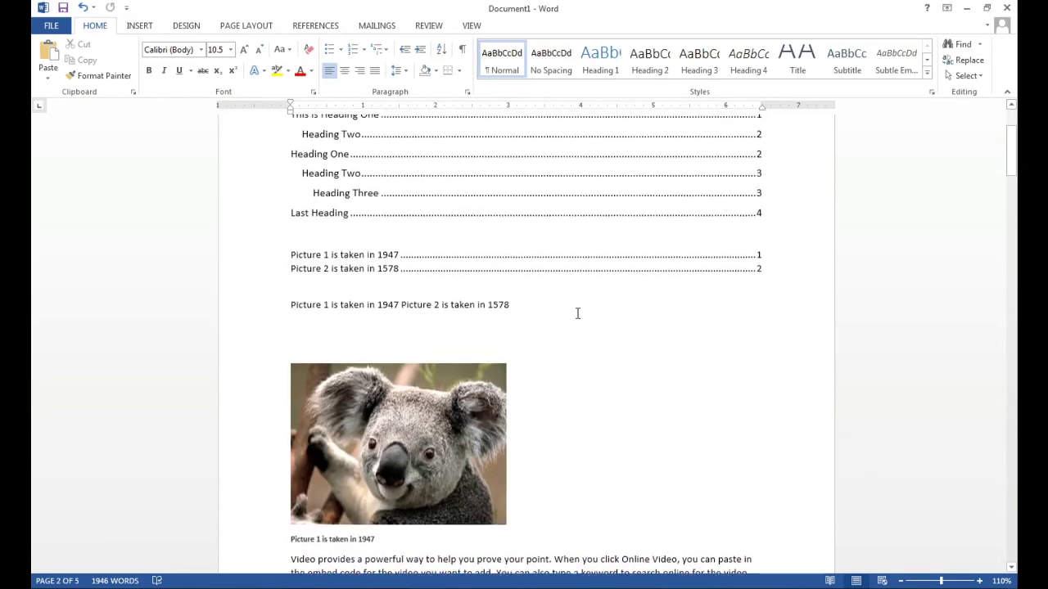
scroll(577, 314, up, 2)
click(548, 360)
Step: Add a blank line below the table of figures and insert the index with default settings
key(Return)
key(Return)
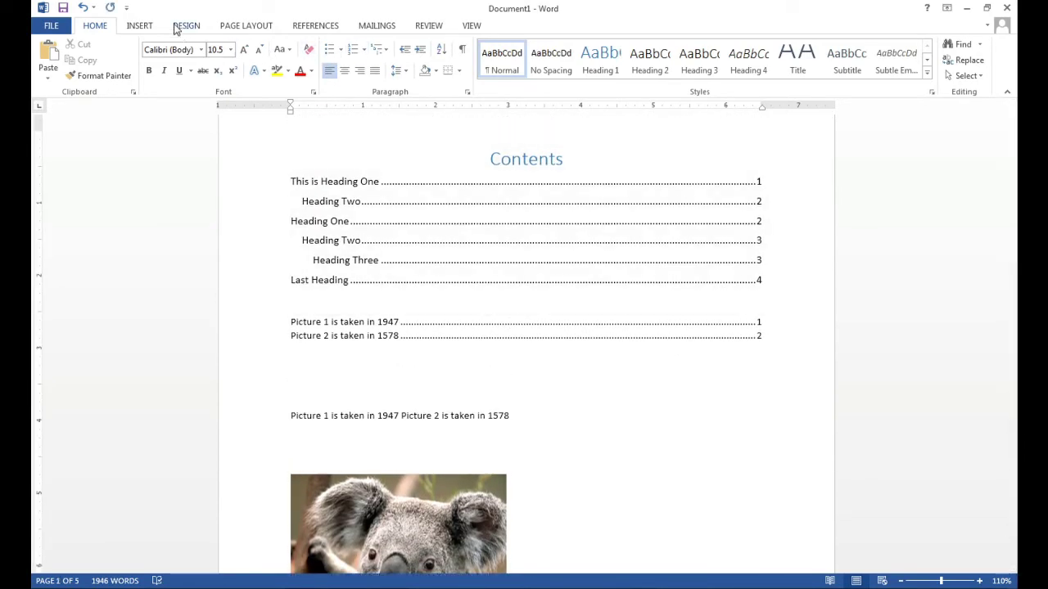
click(315, 25)
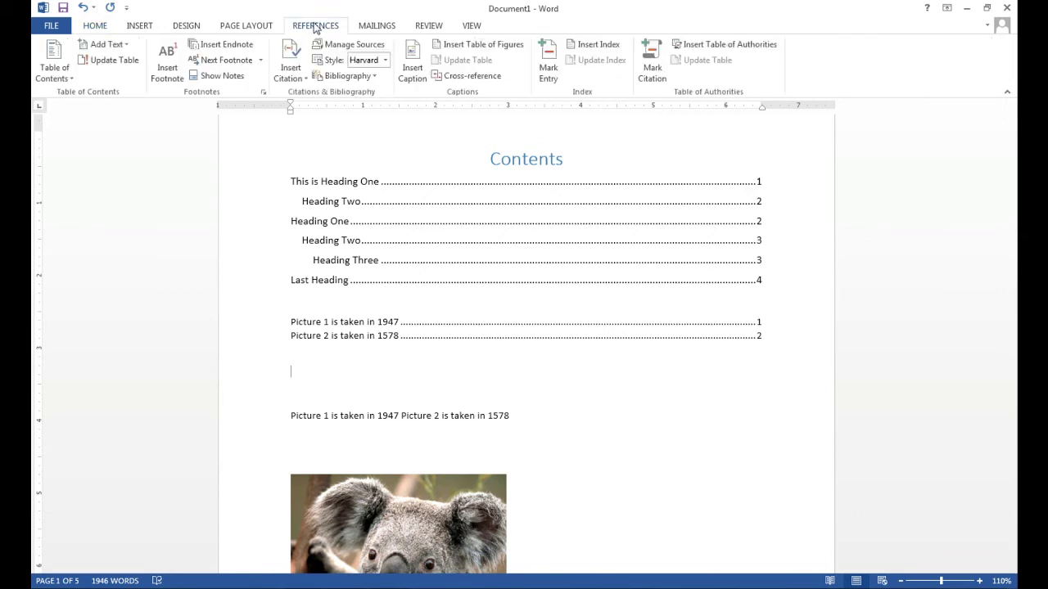
click(606, 51)
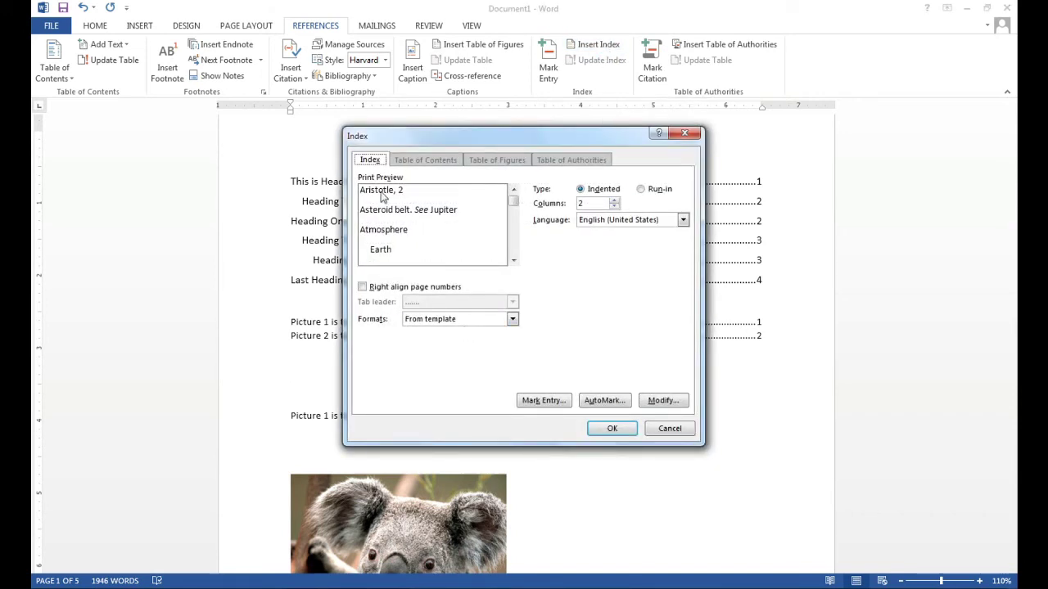
click(609, 431)
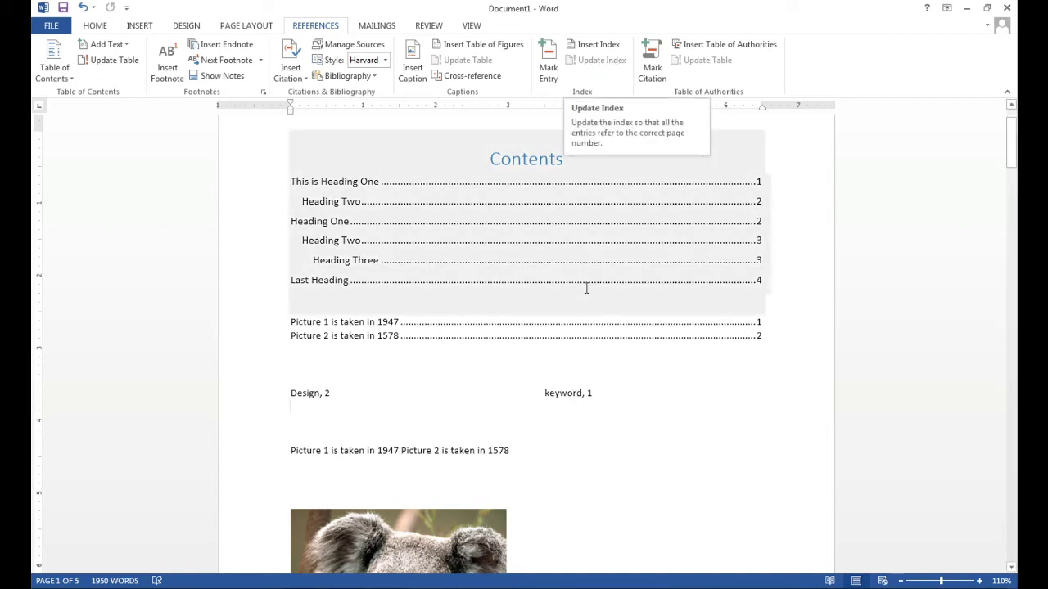
Step: Mark all occurrences of 'document' as index entries, then hide the formatting marks
scroll(587, 285, down, 5)
scroll(586, 289, down, 4)
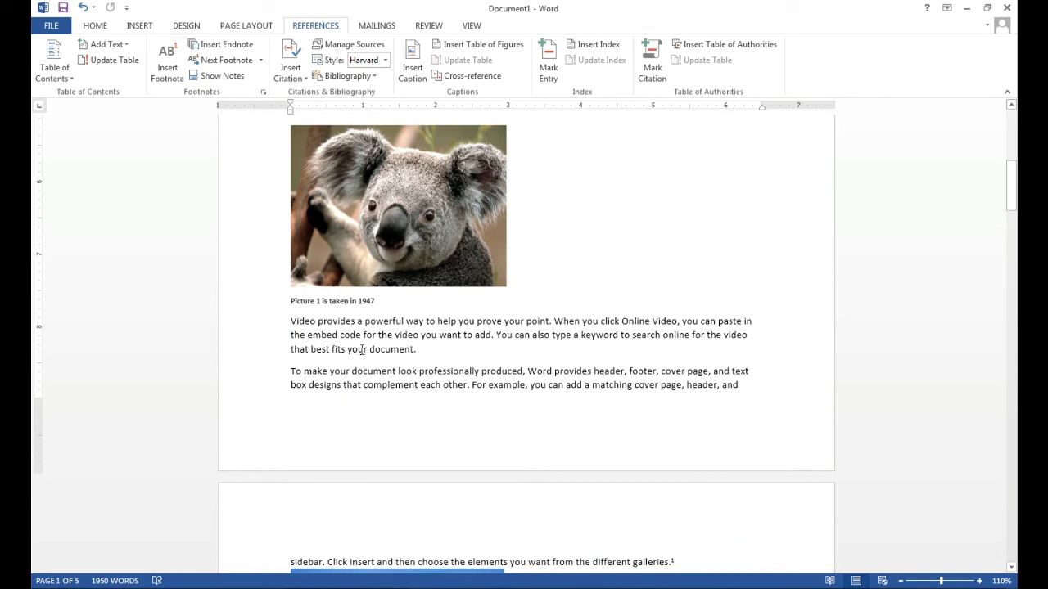
drag(368, 350, 405, 353)
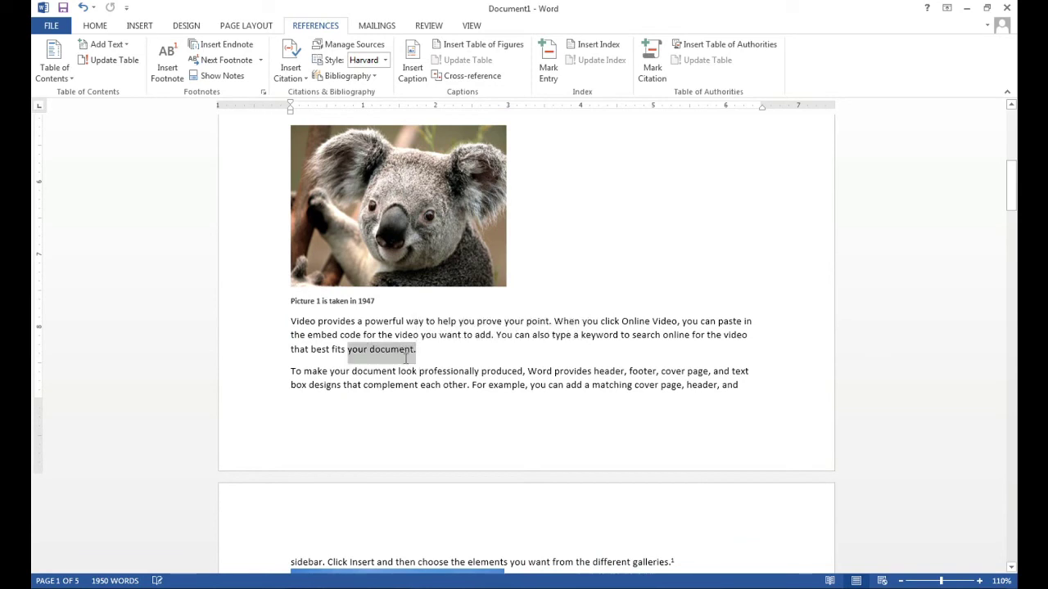
double_click(392, 350)
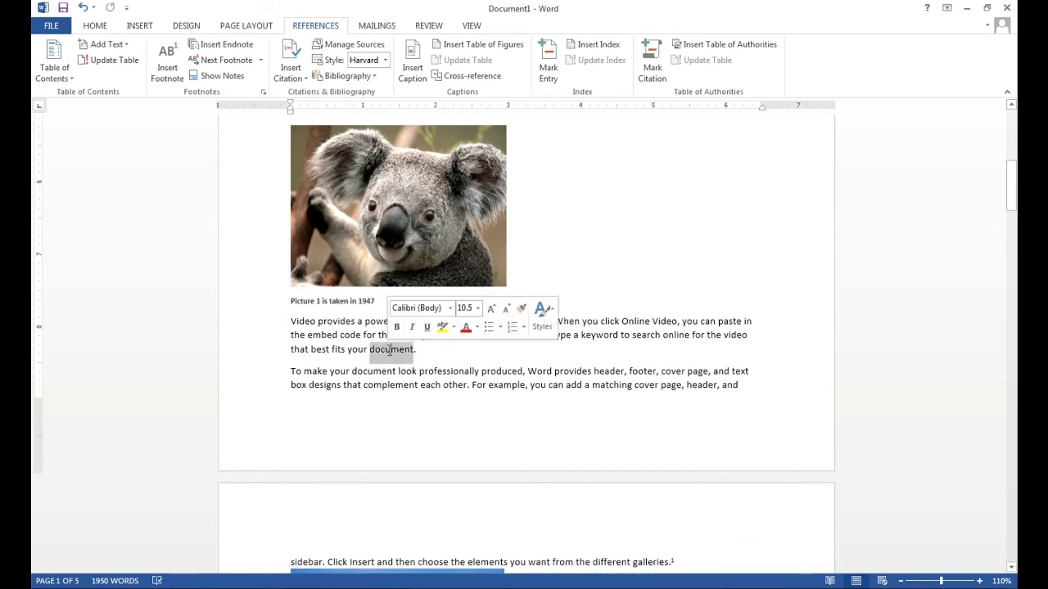
click(550, 72)
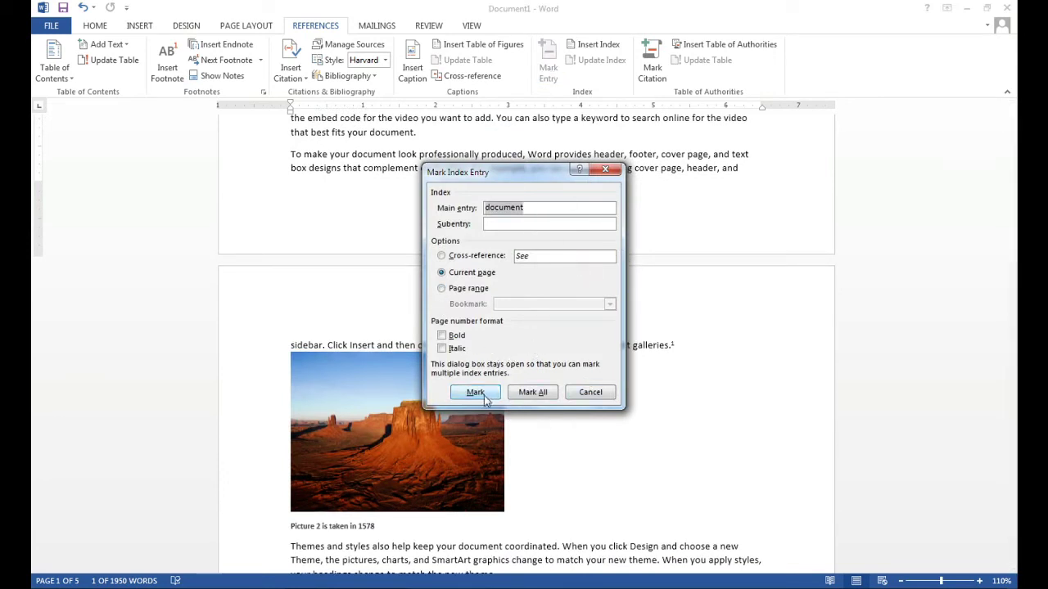
click(530, 393)
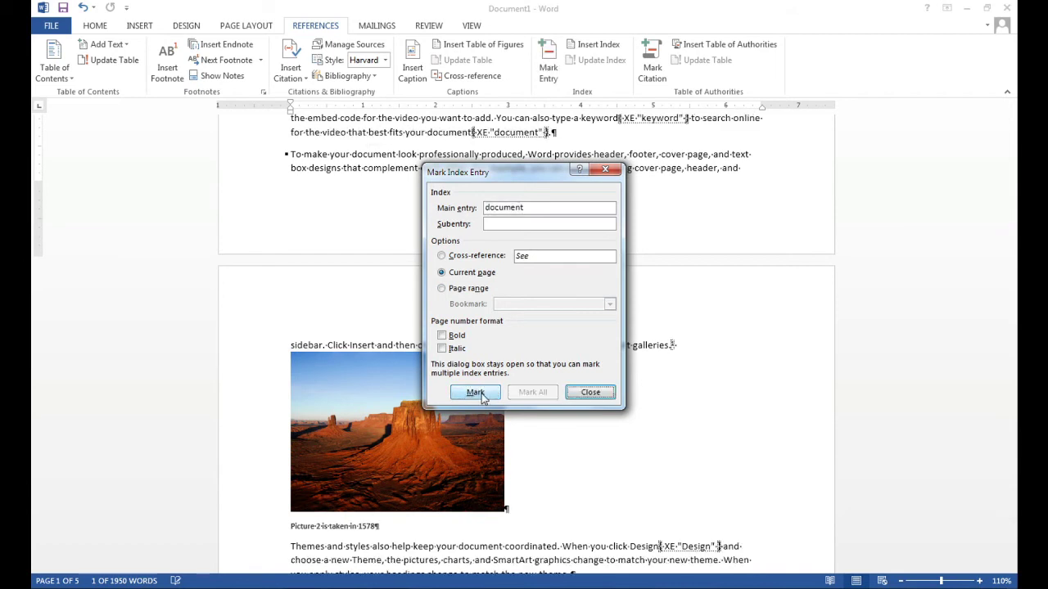
click(592, 392)
click(95, 26)
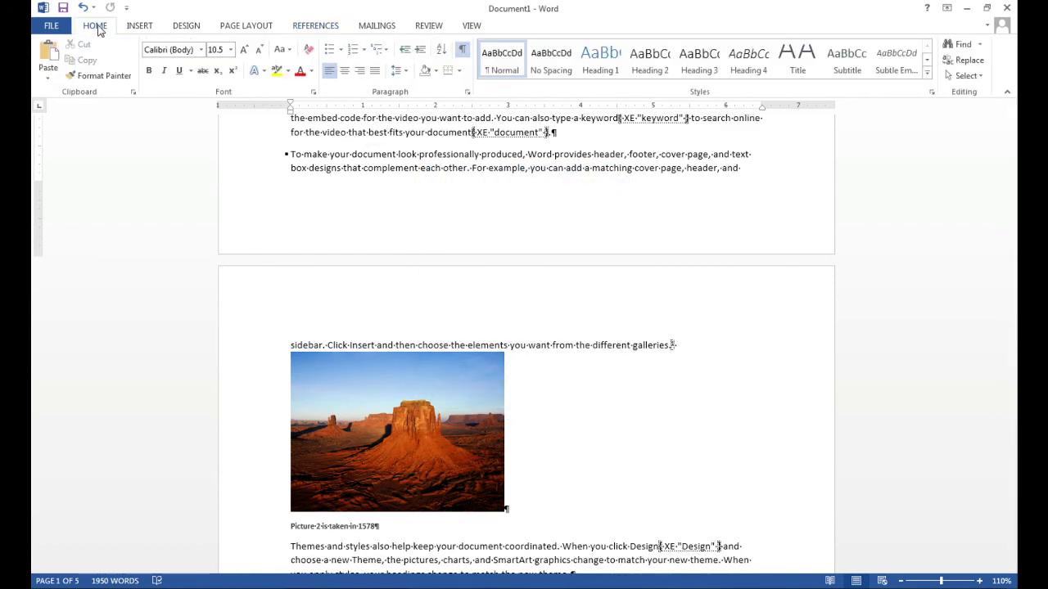
click(462, 51)
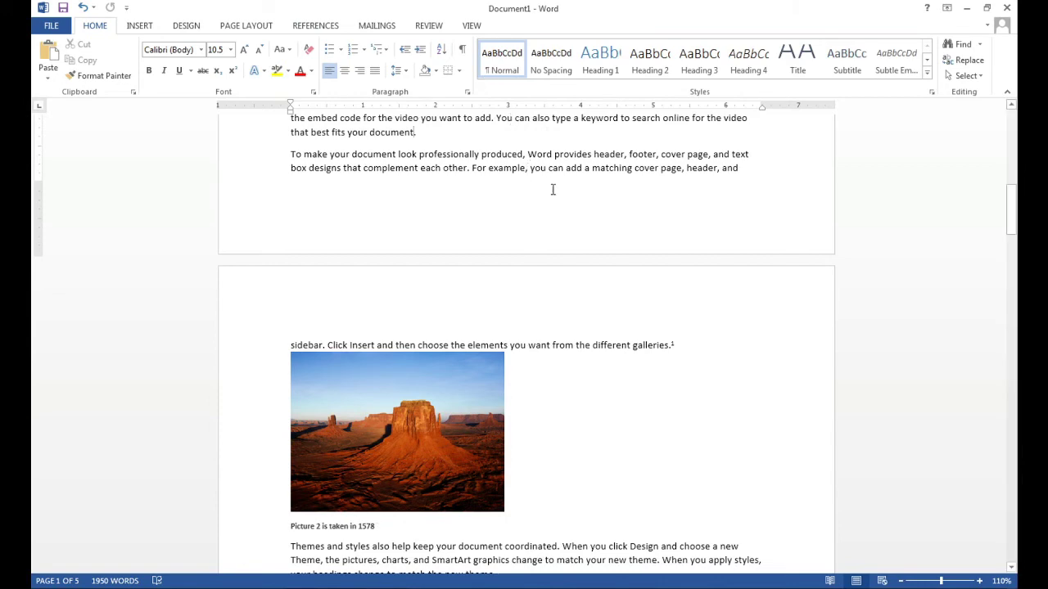
Step: Update the index so 'document, 1' appears beneath 'Design, 2'
scroll(551, 189, up, 10)
scroll(552, 191, up, 4)
scroll(552, 190, down, 2)
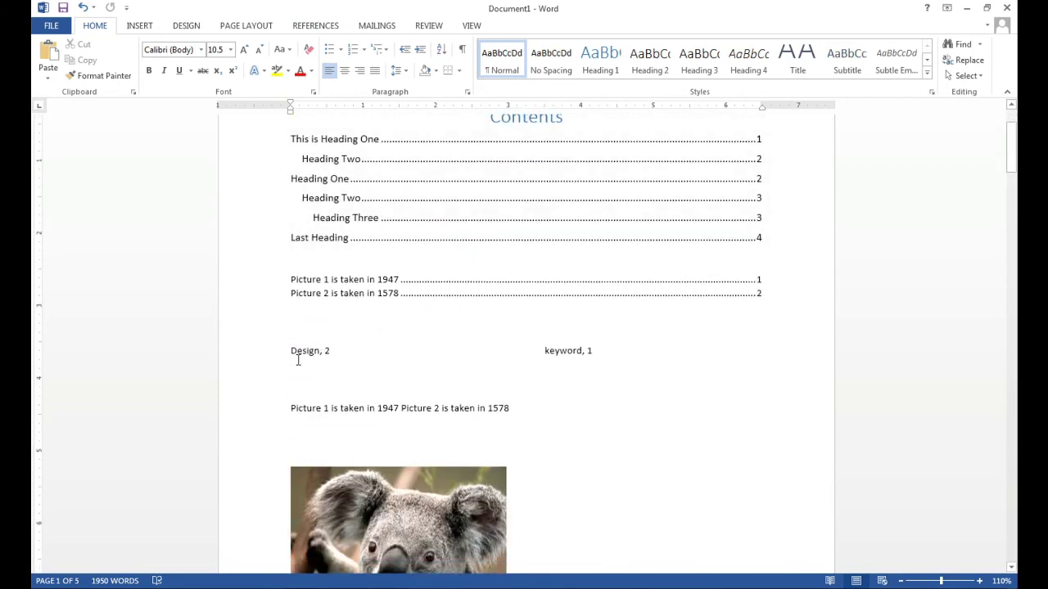
click(307, 350)
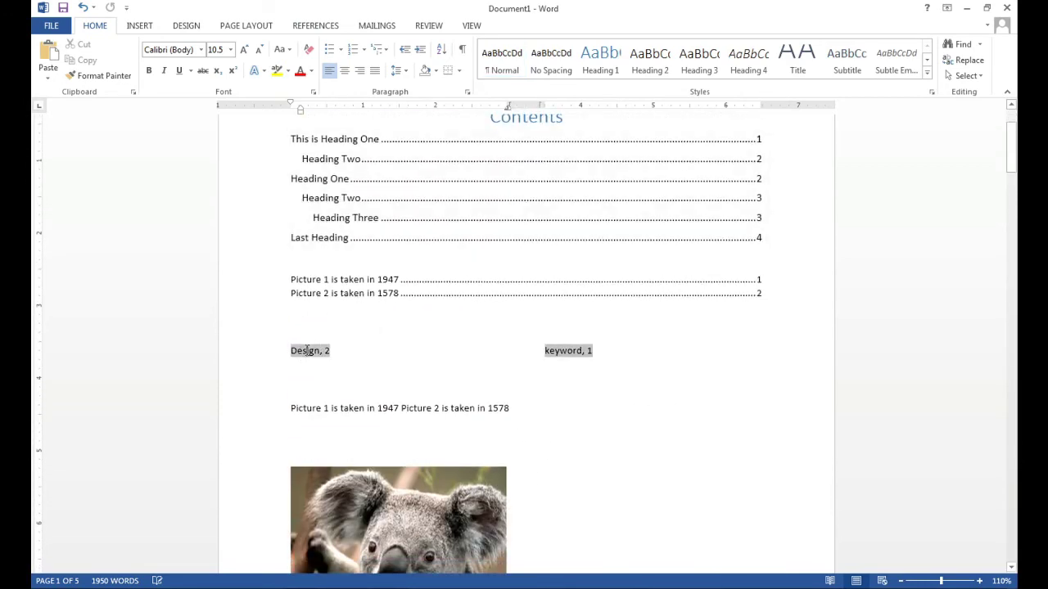
click(305, 26)
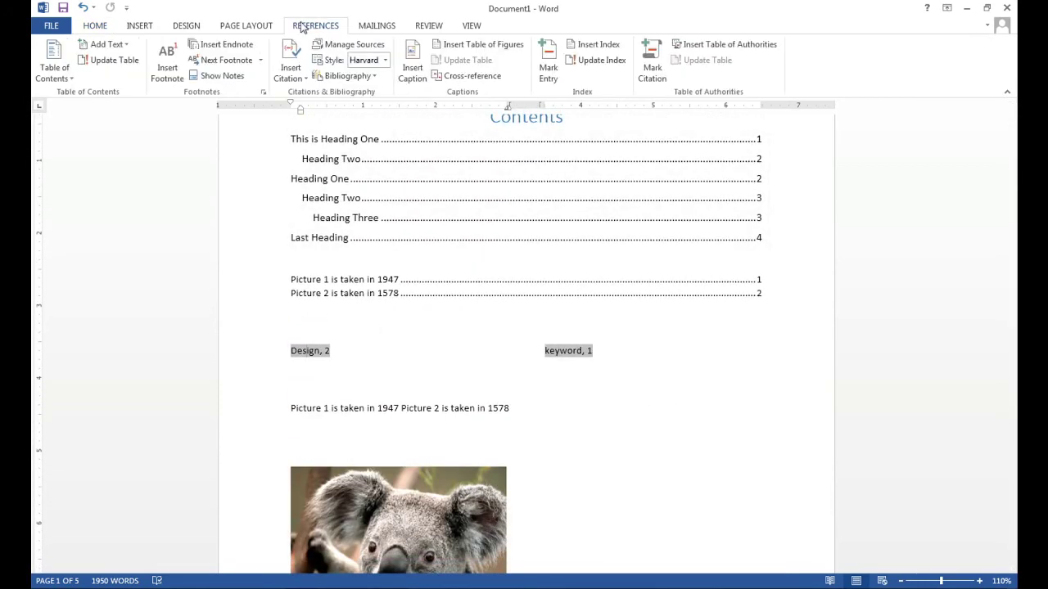
click(596, 61)
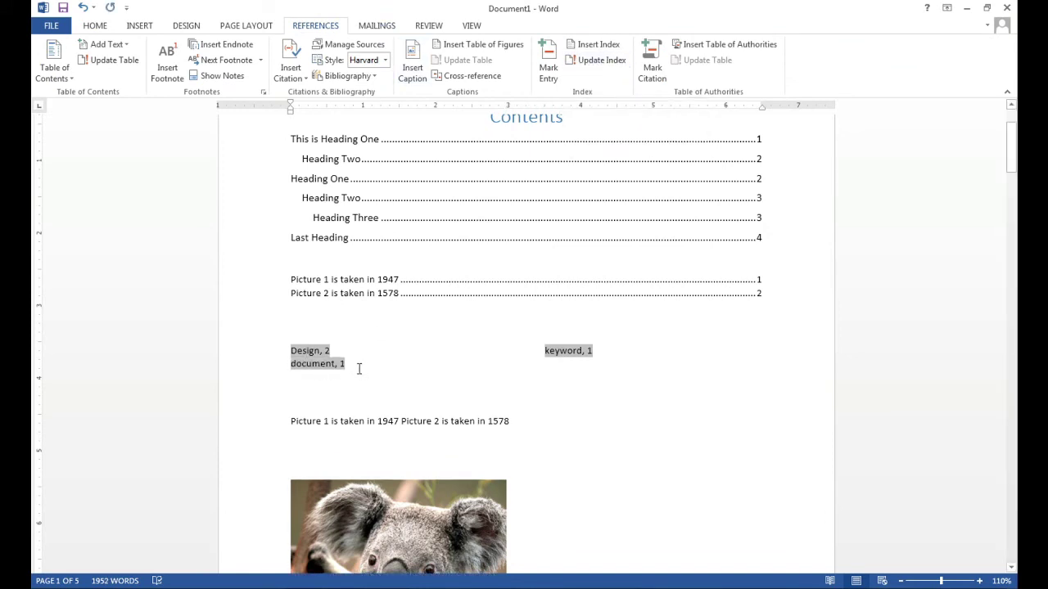
scroll(352, 377, up, 1)
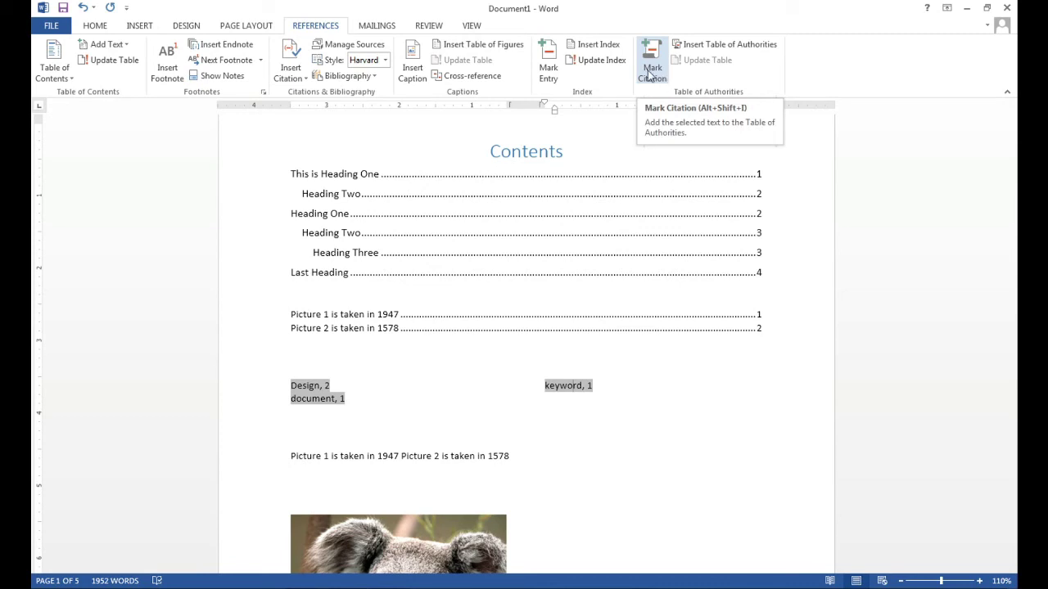
Step: Mark the word 'powerful' in the Online Video paragraph as a Cases citation
scroll(536, 406, down, 5)
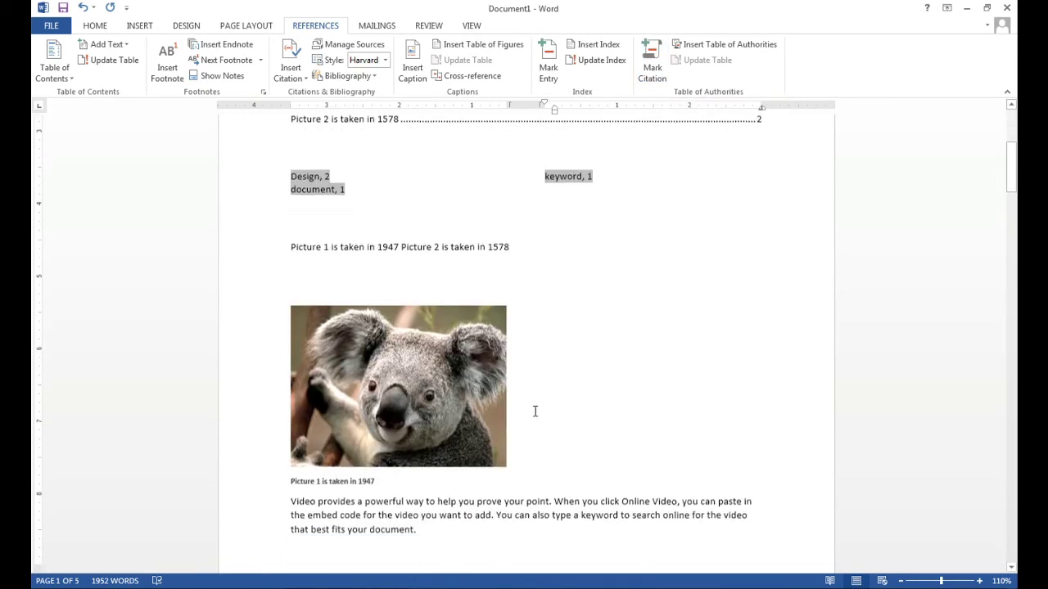
scroll(535, 412, down, 5)
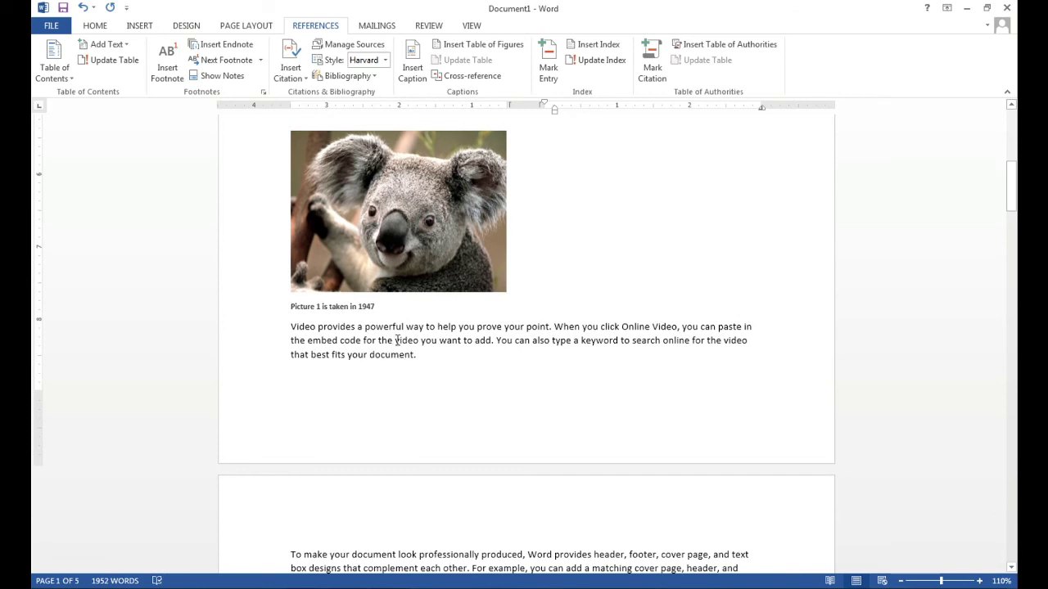
double_click(366, 327)
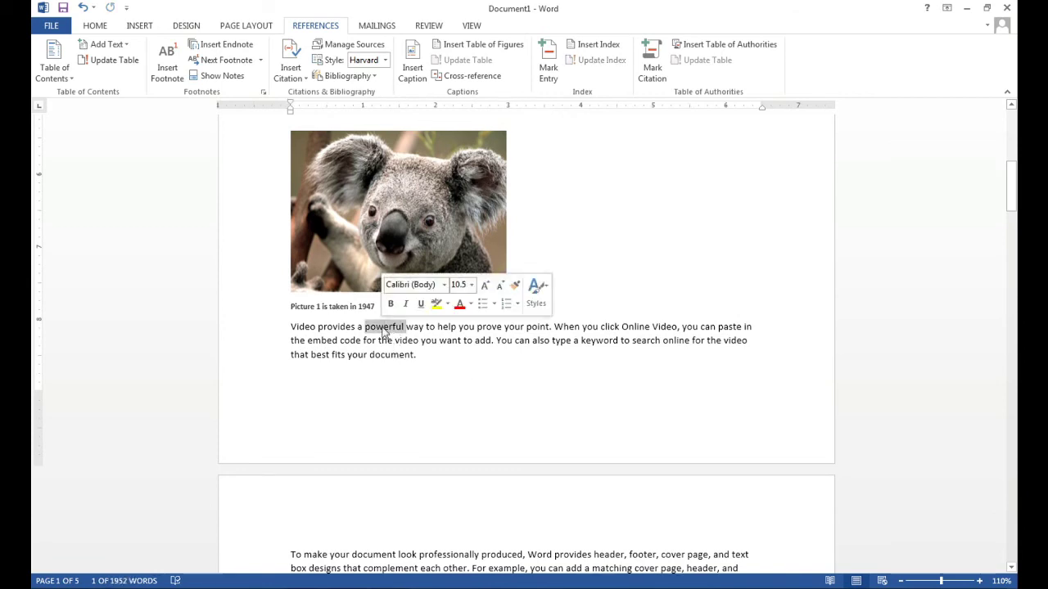
click(653, 72)
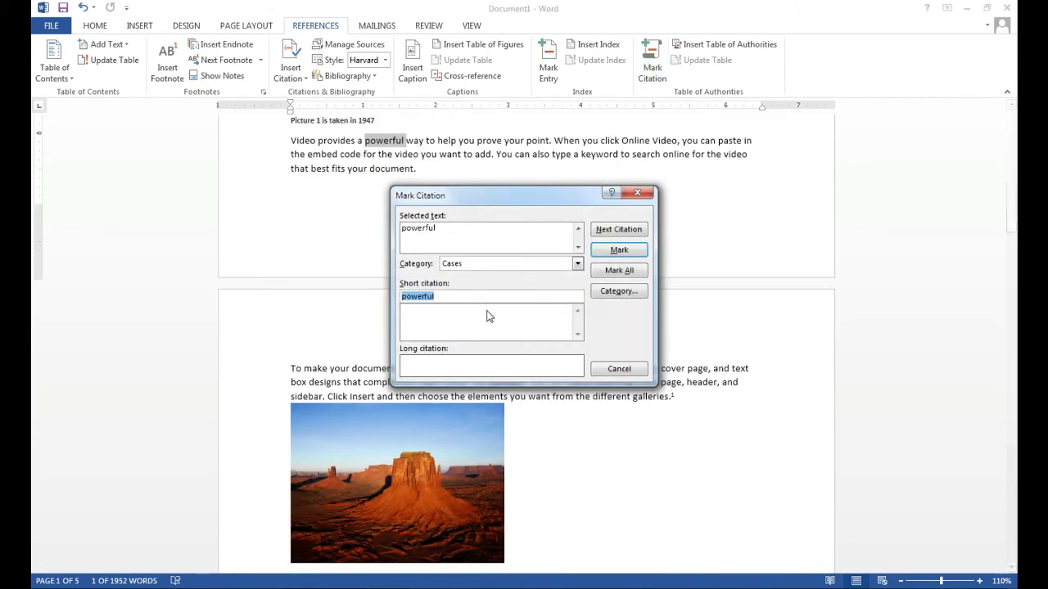
click(619, 251)
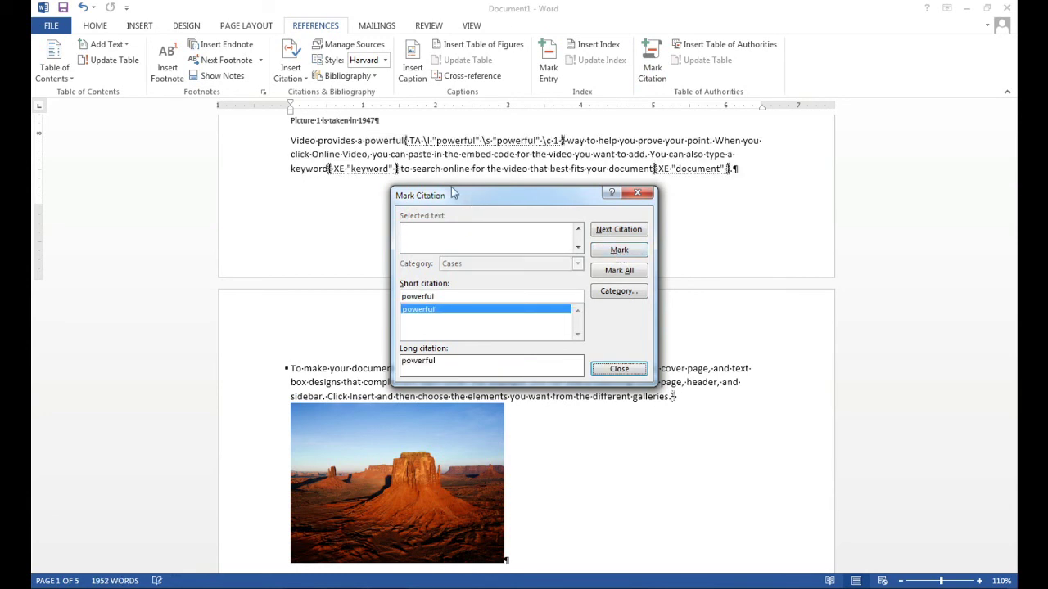
click(619, 369)
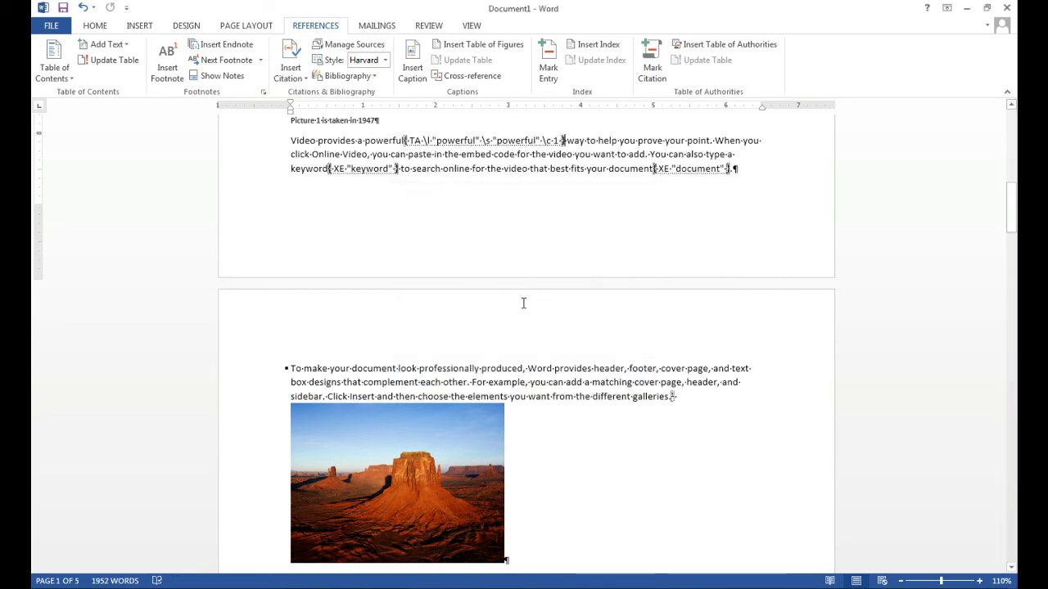
click(91, 25)
Step: Mark the word 'Word' in the 'To make your document' paragraph as a Cases citation
click(463, 50)
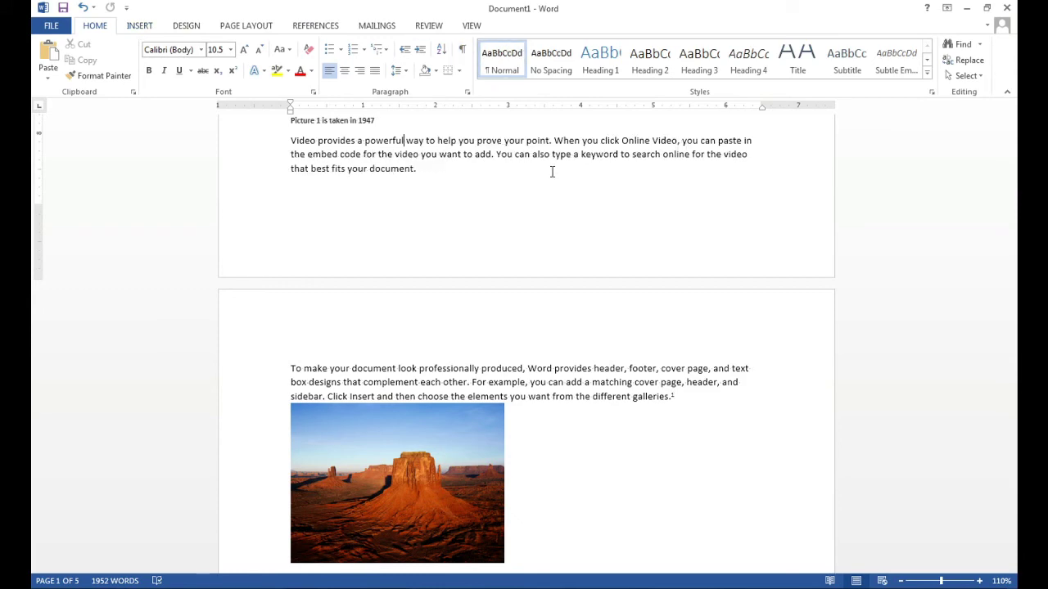
scroll(545, 229, up, 3)
scroll(598, 292, down, 5)
scroll(599, 292, down, 2)
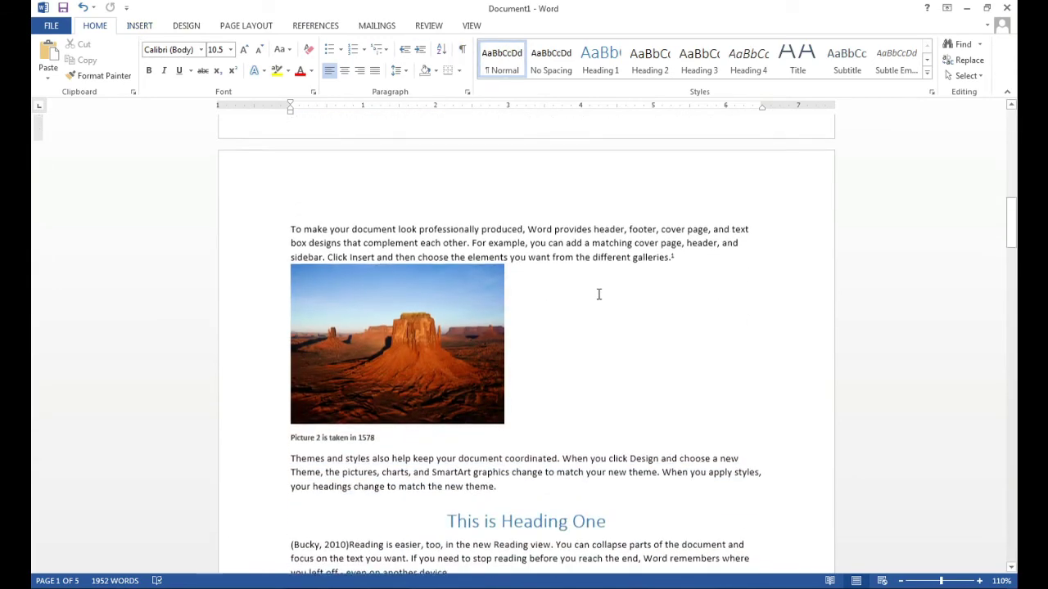
scroll(598, 292, down, 4)
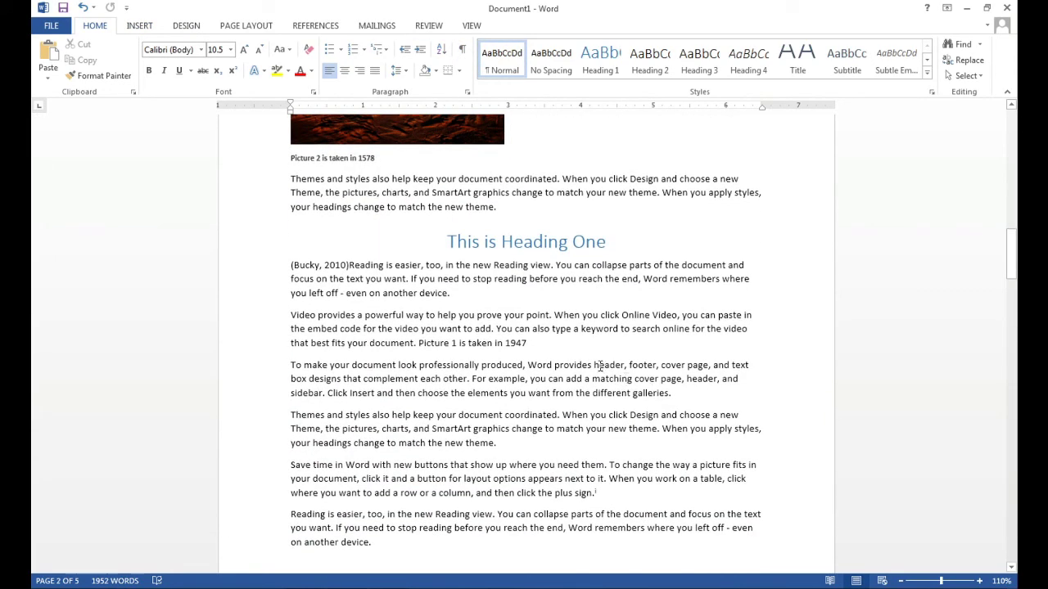
double_click(569, 365)
double_click(542, 366)
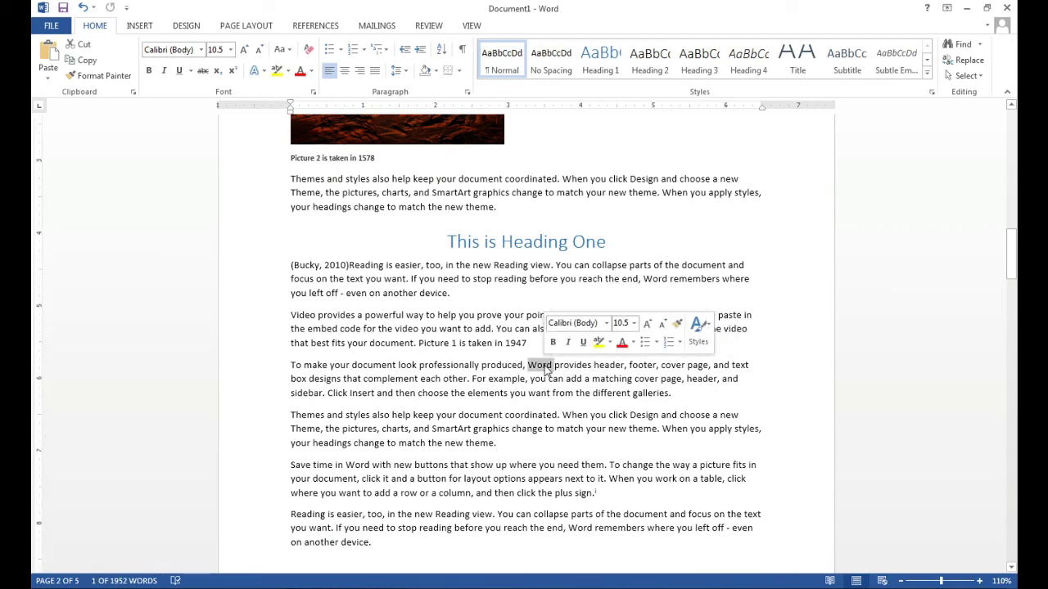
click(315, 26)
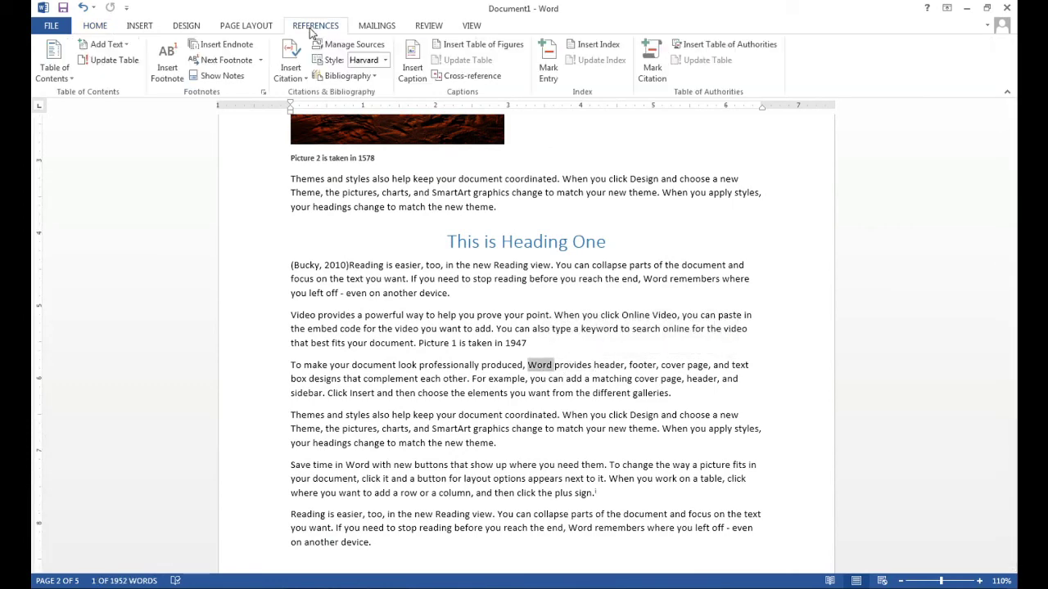
click(653, 79)
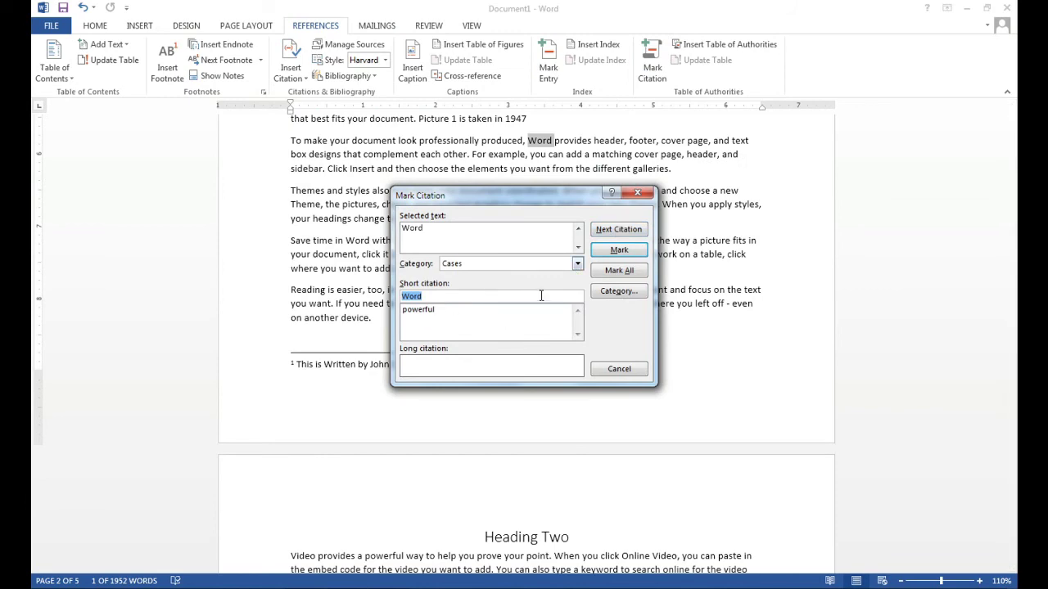
click(619, 250)
click(619, 368)
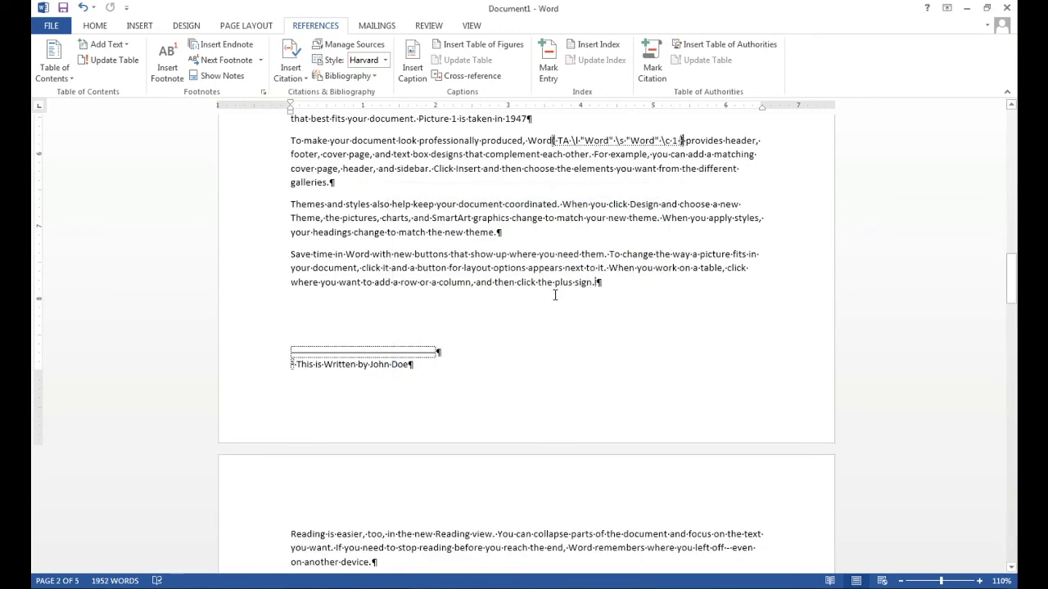
Step: Hide formatting marks and add a blank paragraph above the figure captions
scroll(555, 295, up, 5)
scroll(524, 294, up, 5)
scroll(523, 294, up, 5)
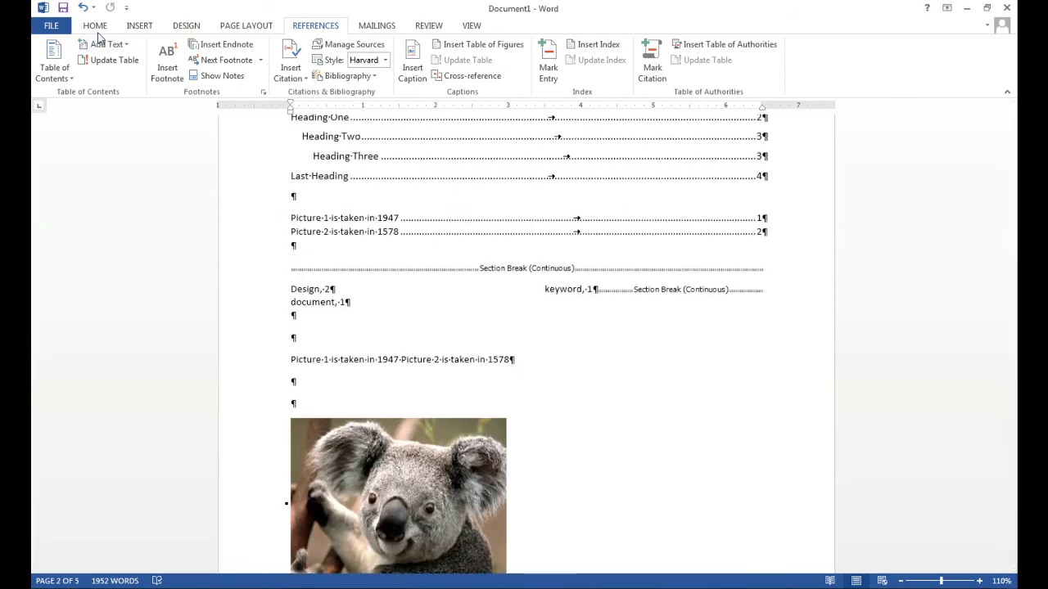
click(95, 25)
click(462, 49)
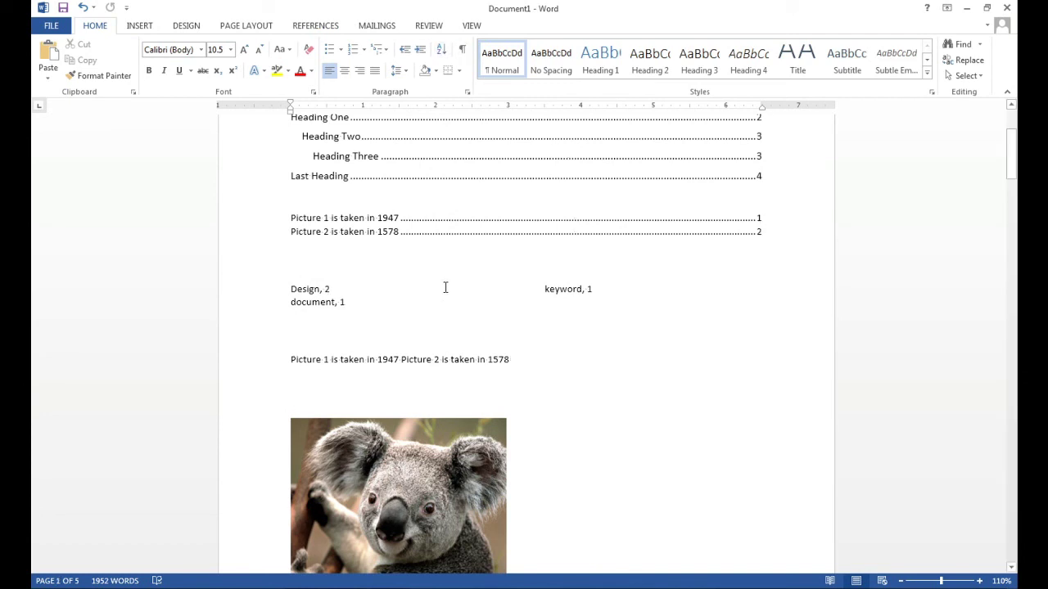
click(494, 336)
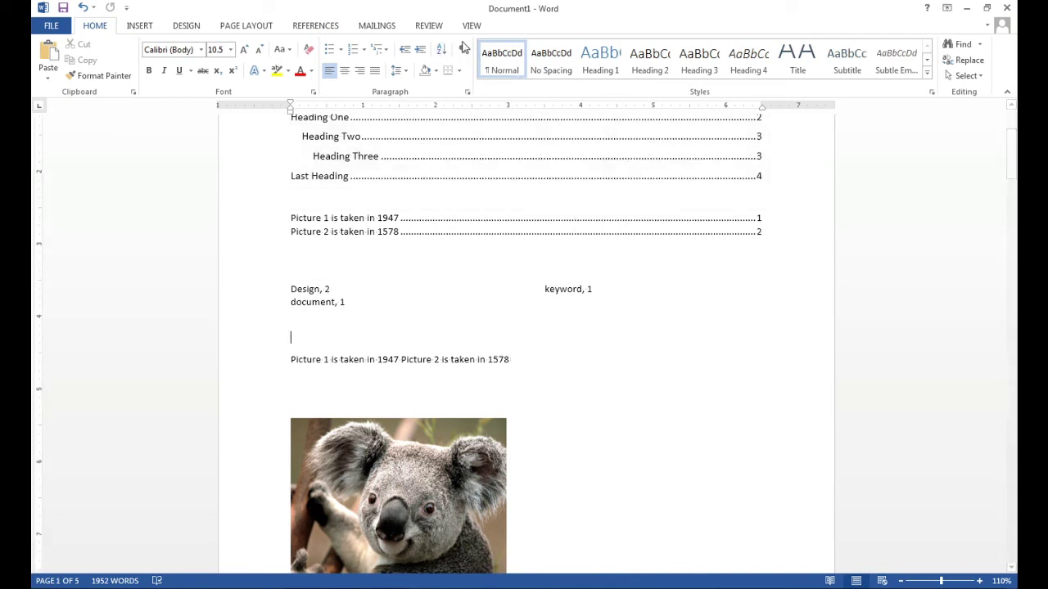
key(Return)
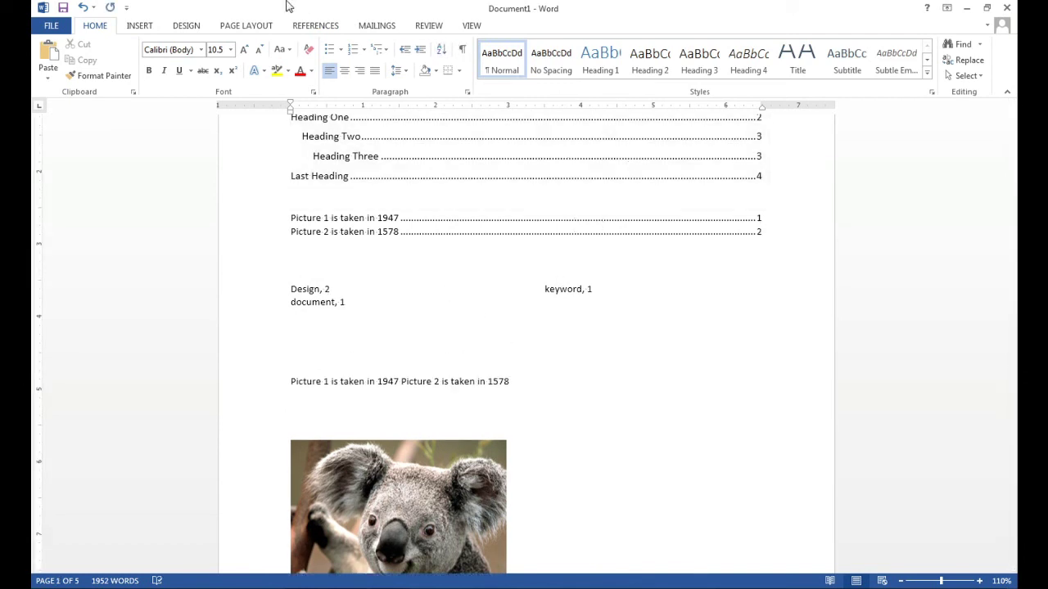
Step: Insert a table of authorities for all categories, producing a Cases list with 'powerful' and 'Word' on page 2
click(303, 24)
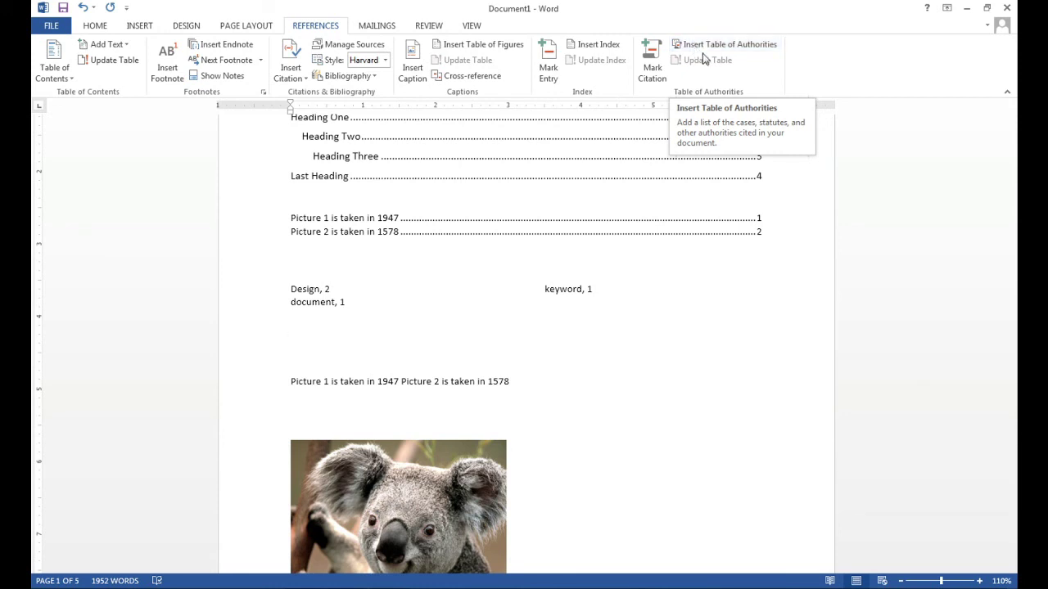
click(711, 46)
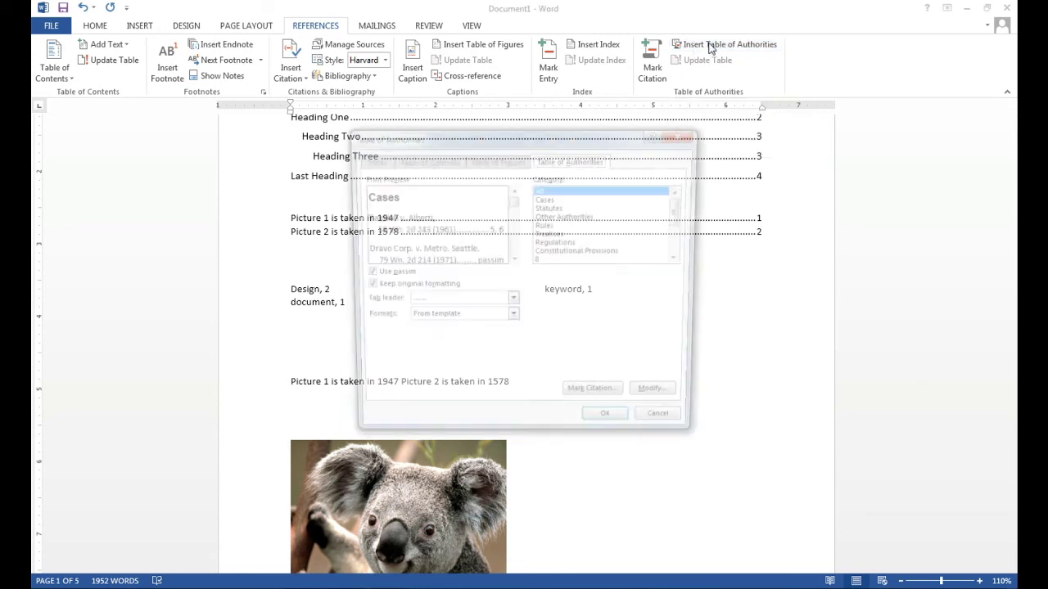
click(546, 199)
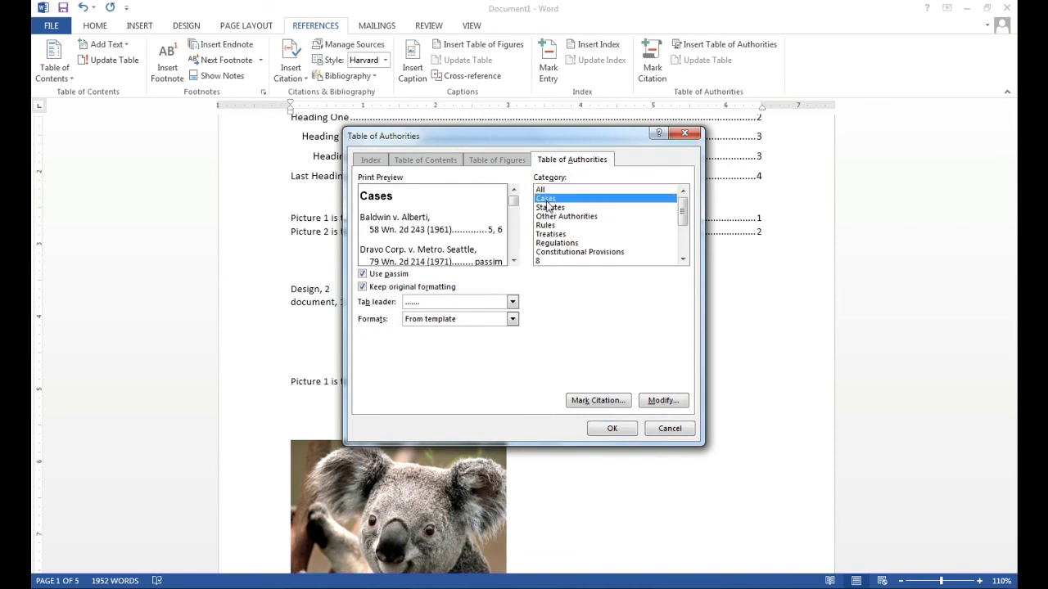
click(547, 190)
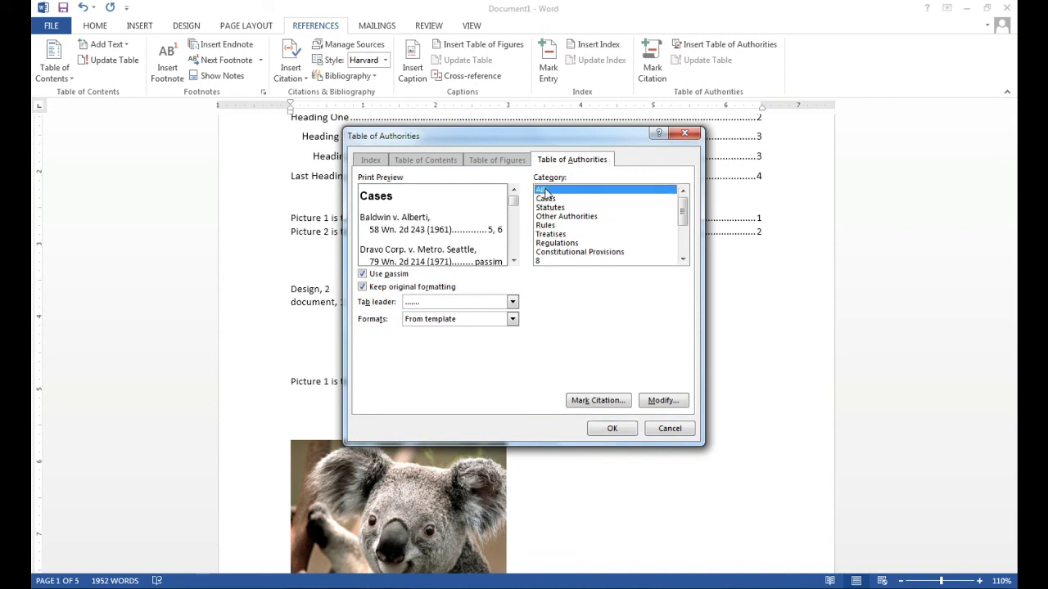
click(609, 428)
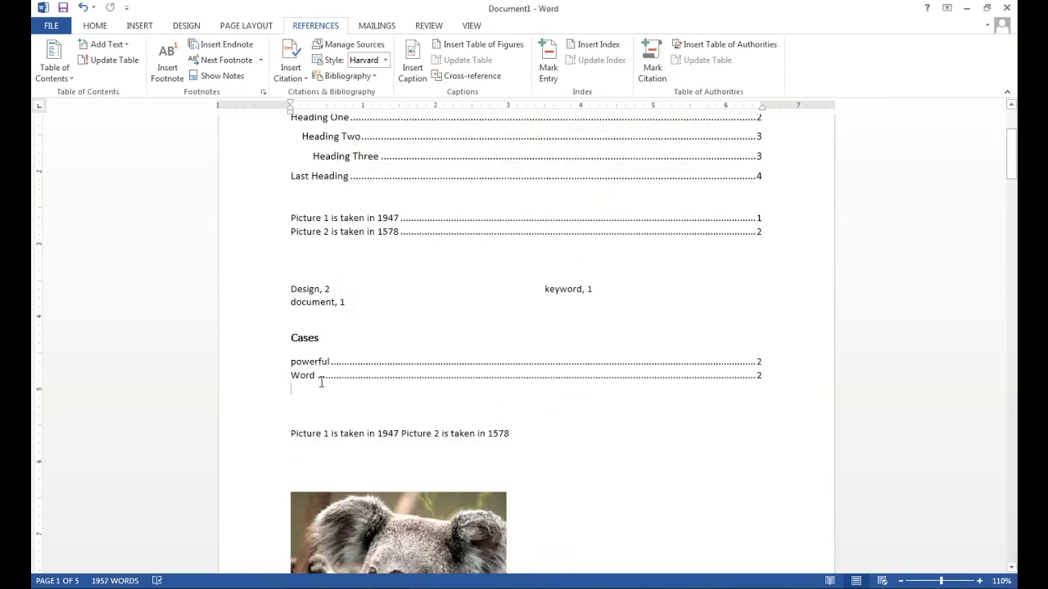
click(309, 337)
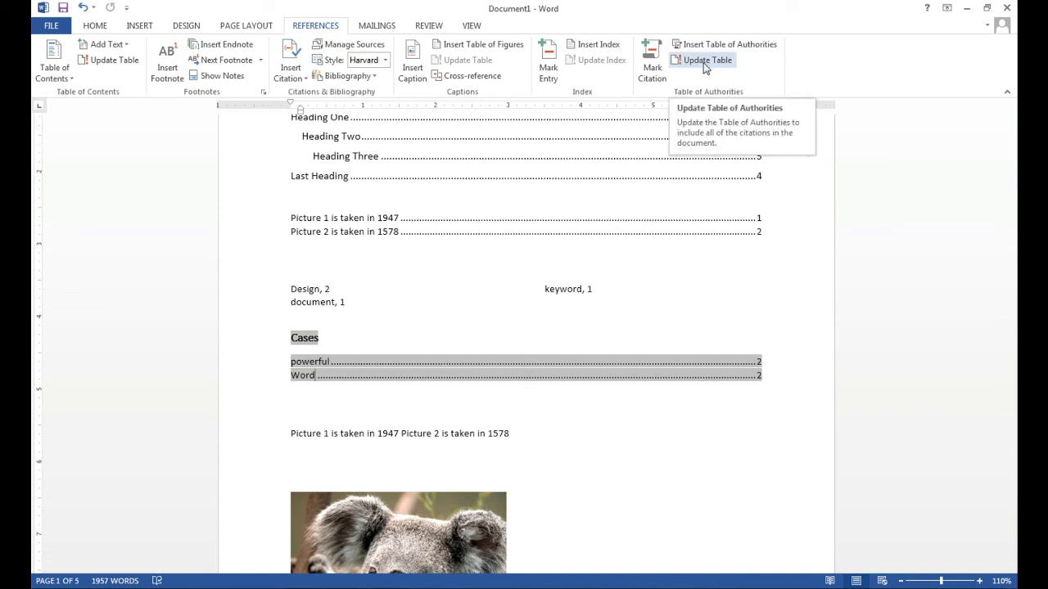
Step: Mark 'professionally' in the 'To make your document' paragraph as a Cases citation, with formatting marks hidden
scroll(578, 360, down, 1)
scroll(576, 360, down, 5)
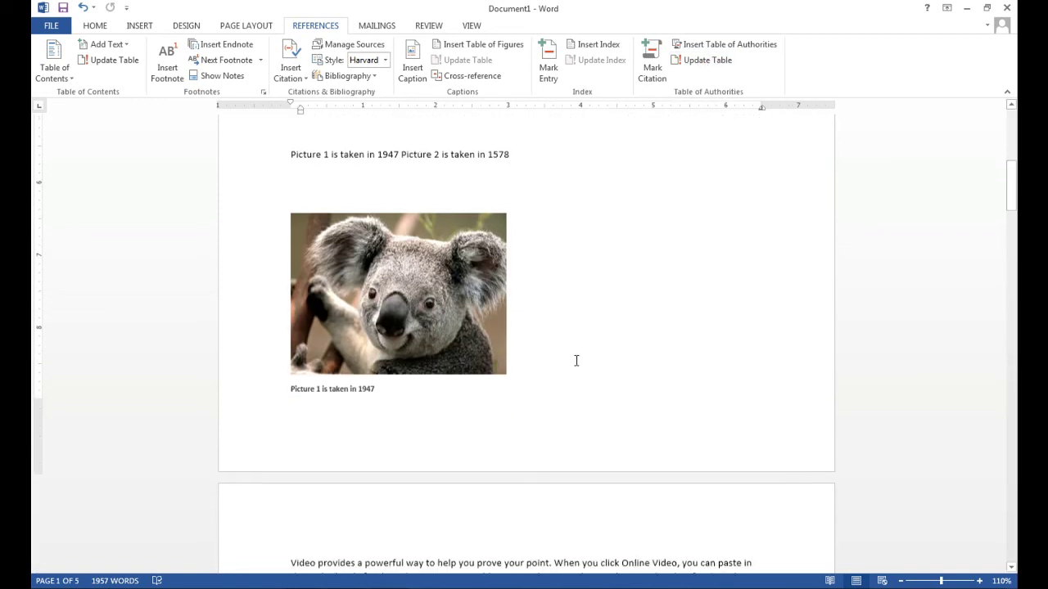
scroll(576, 360, down, 4)
scroll(576, 360, down, 3)
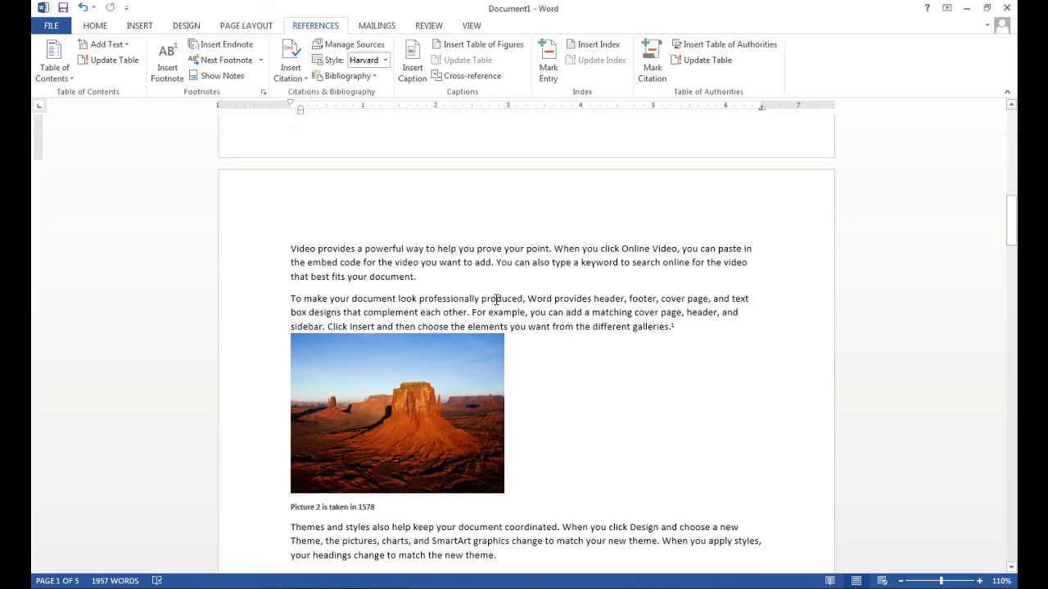
double_click(449, 299)
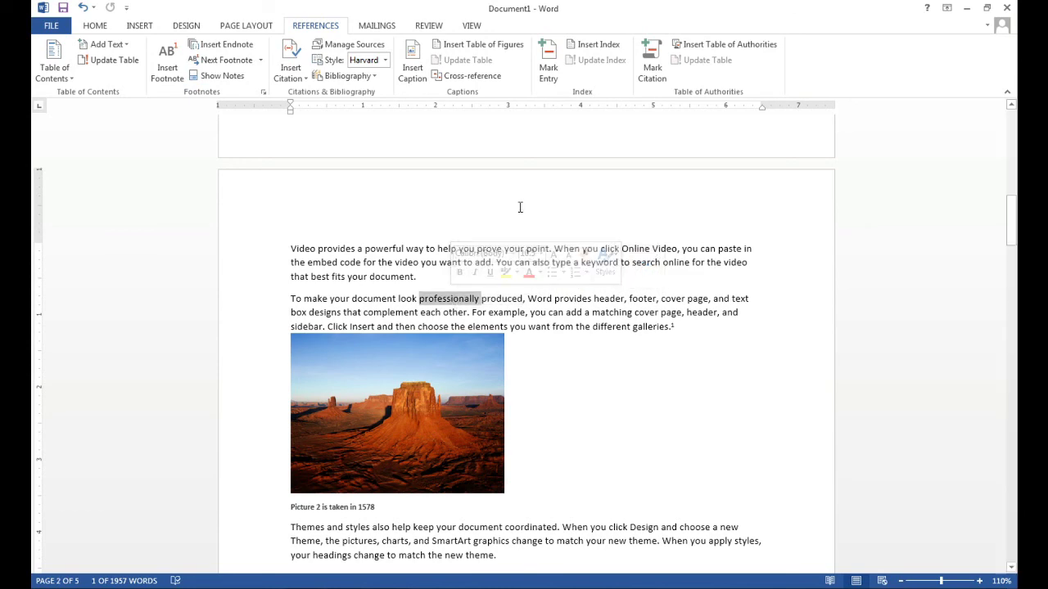
click(652, 65)
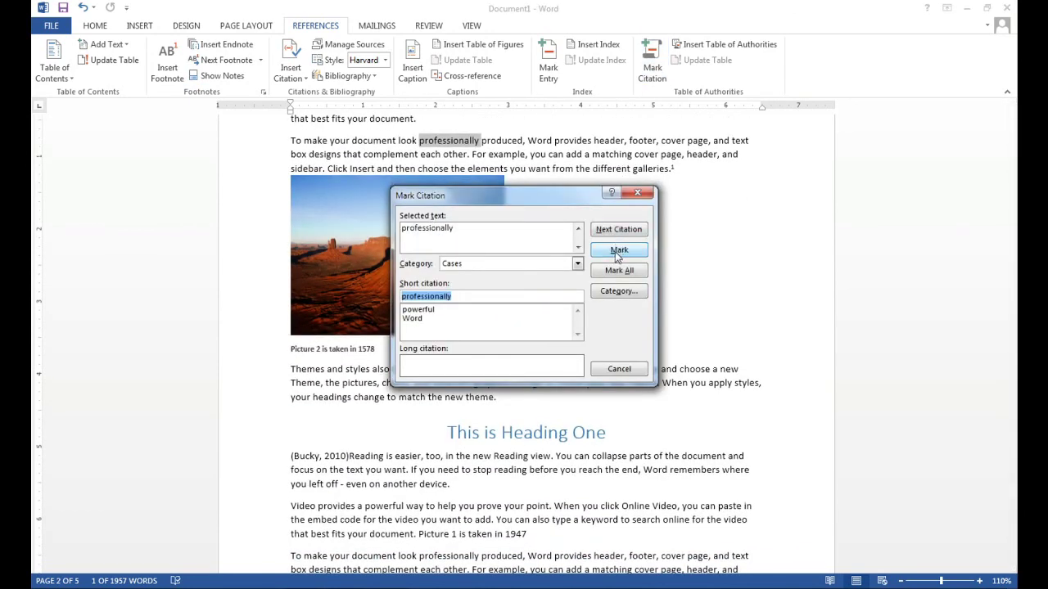
click(617, 251)
click(95, 26)
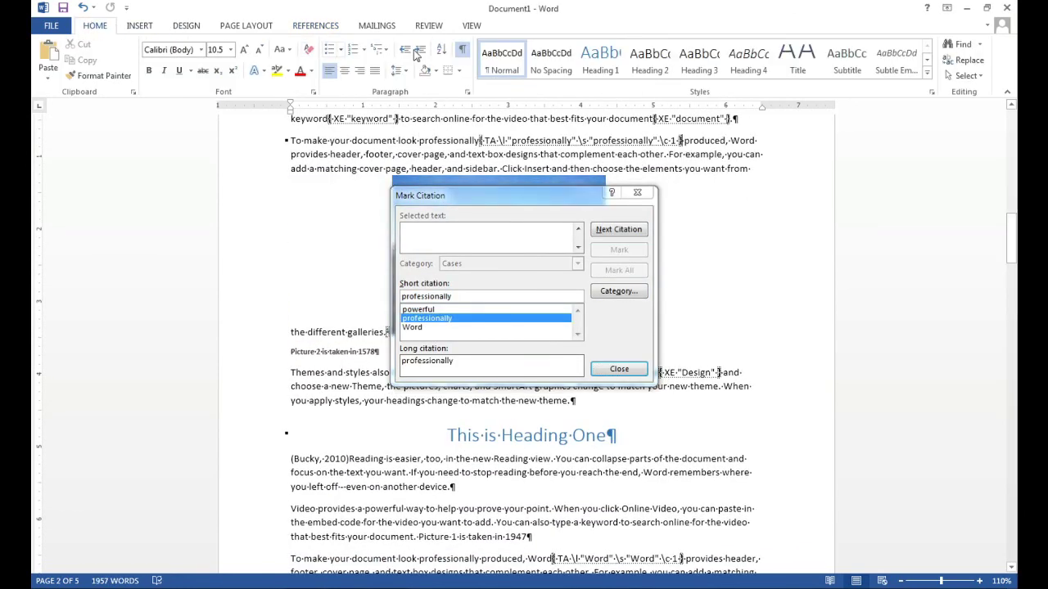
click(463, 49)
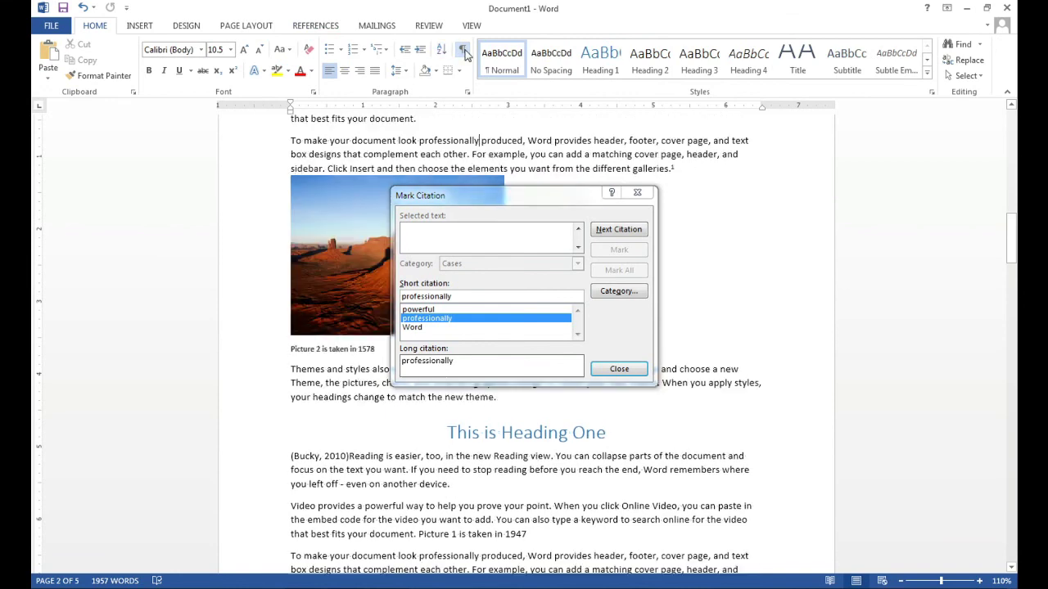
click(618, 370)
scroll(624, 265, up, 3)
scroll(624, 264, up, 3)
scroll(624, 265, up, 4)
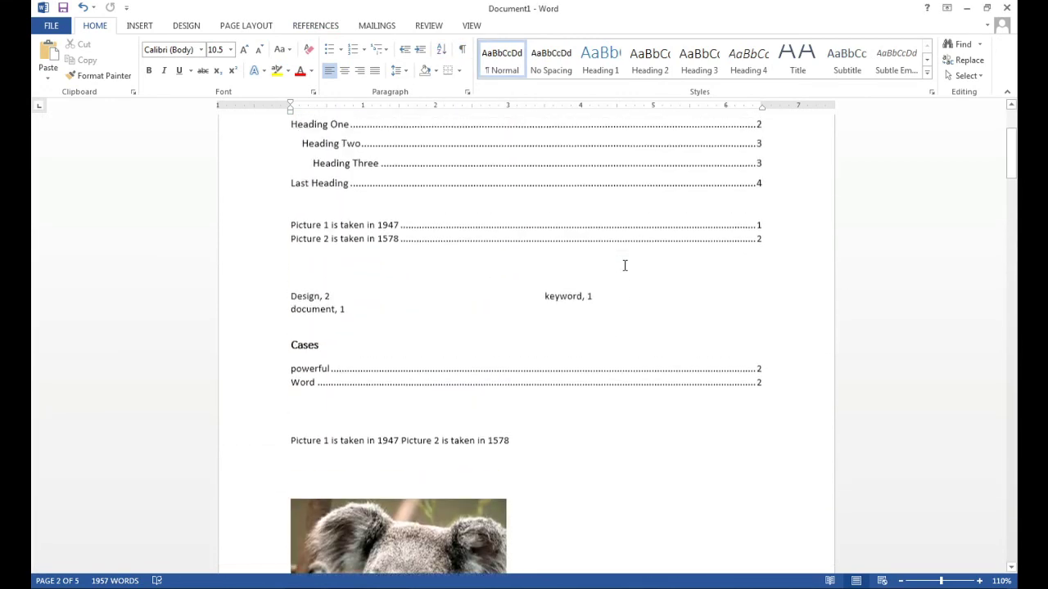
scroll(568, 271, up, 2)
Step: Update the Cases table of authorities so 'professionally' is listed and 'Word' shows page 3
scroll(568, 271, down, 1)
click(298, 401)
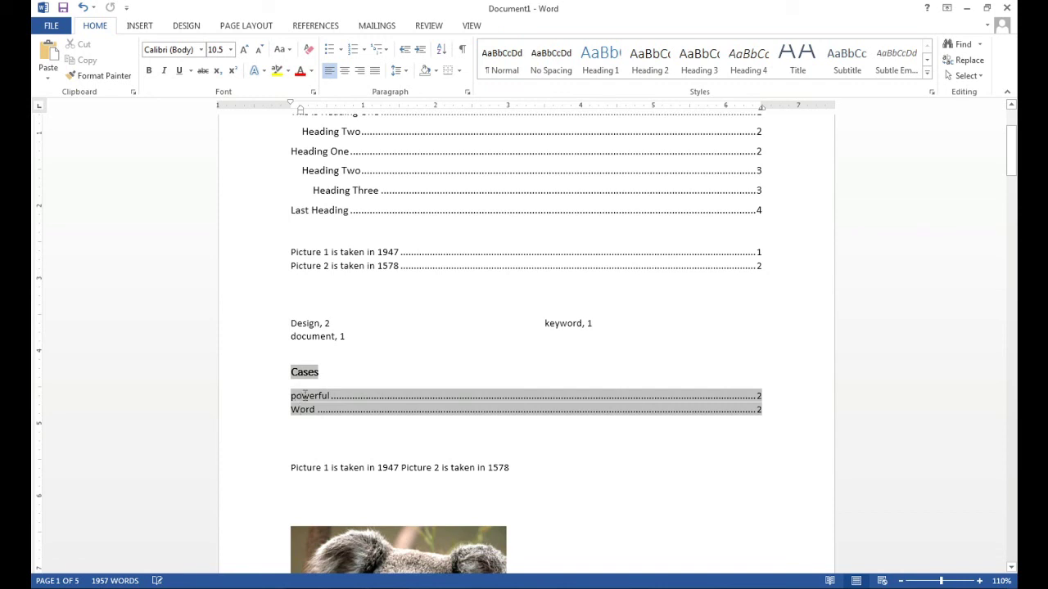
click(316, 26)
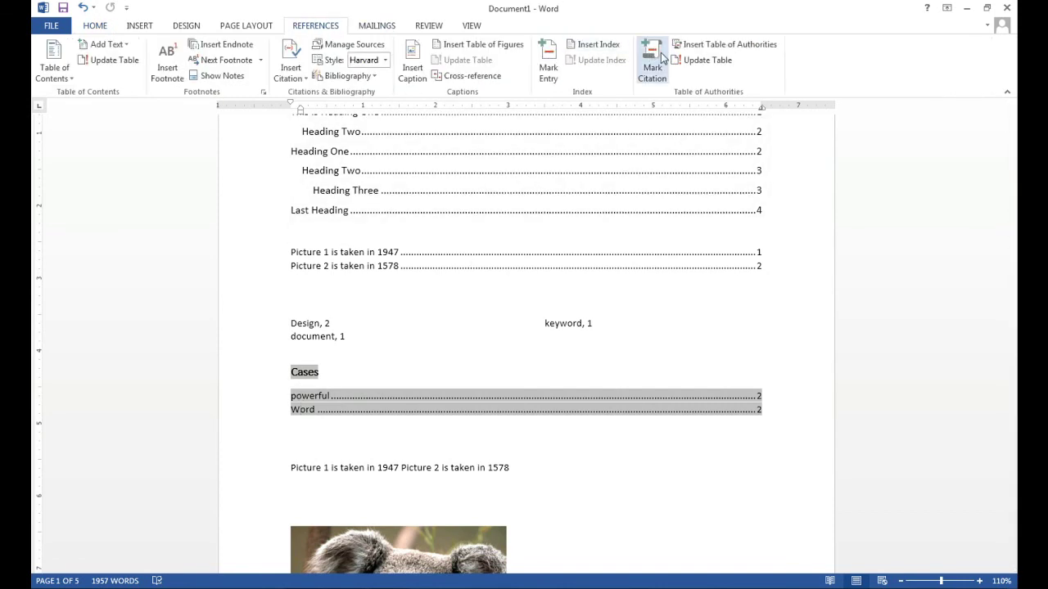
click(696, 61)
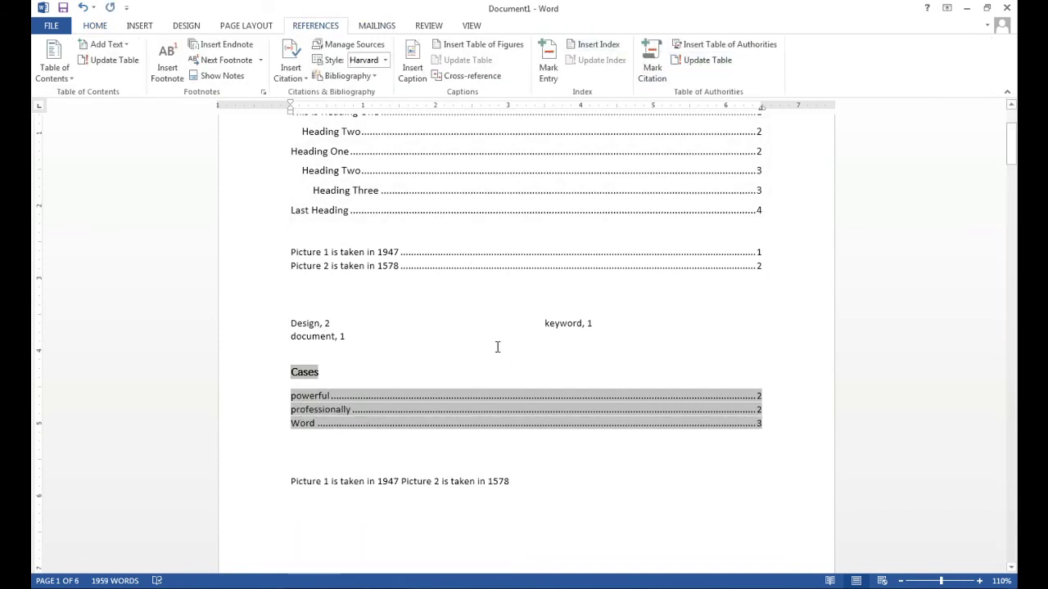
click(480, 298)
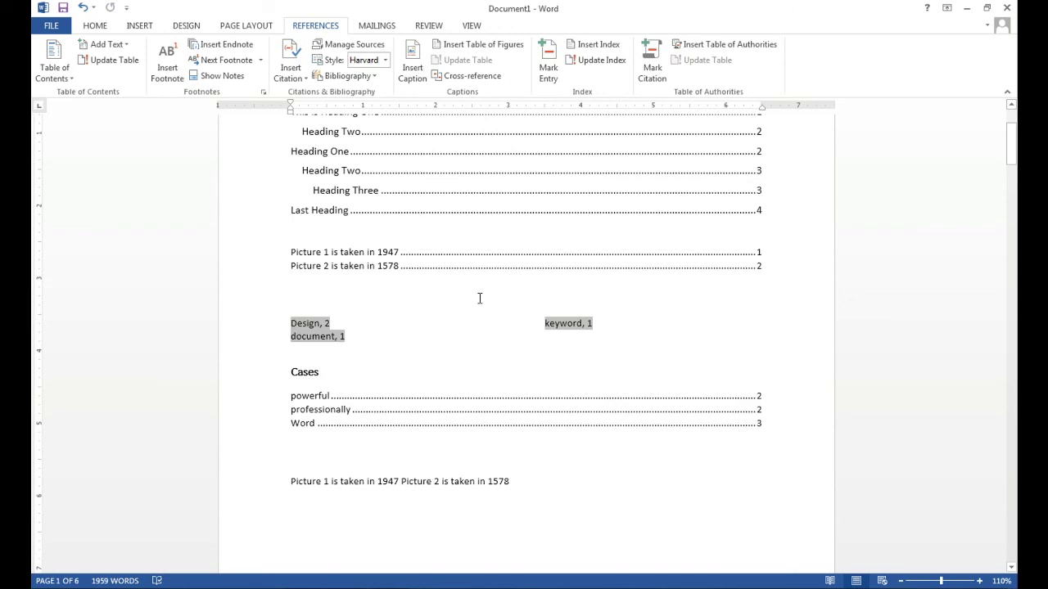